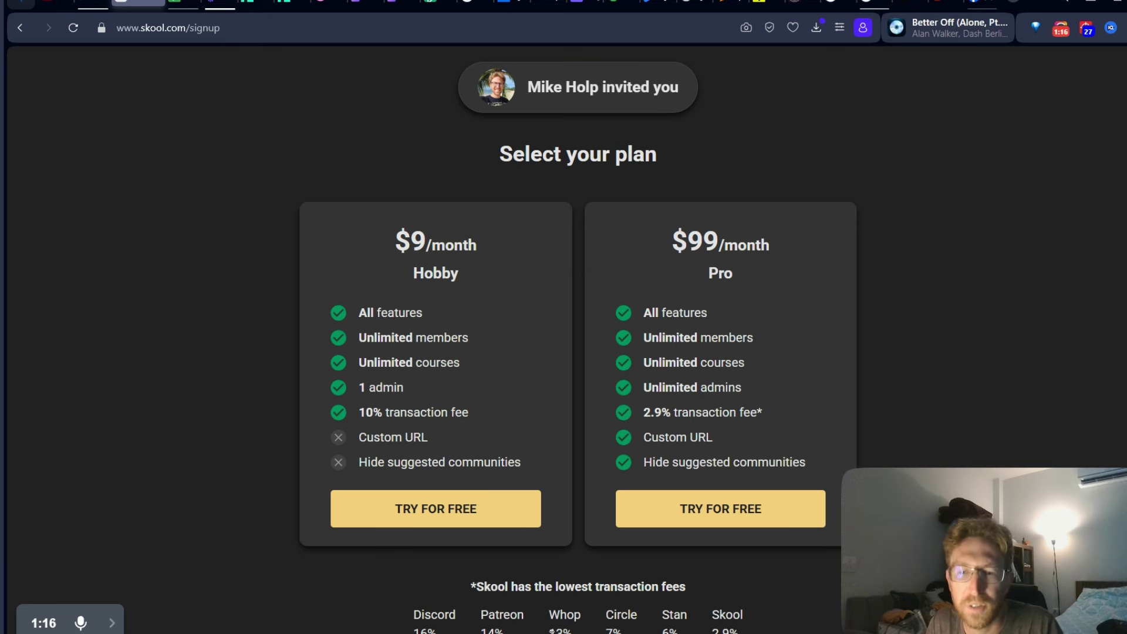
# Review the Stan and Skool transaction fee comparison and the Pro plan's Custom URL and Hide suggested communities features
pyautogui.moveTo(662, 629); pyautogui.dragTo(738, 630)
pyautogui.click(740, 631)
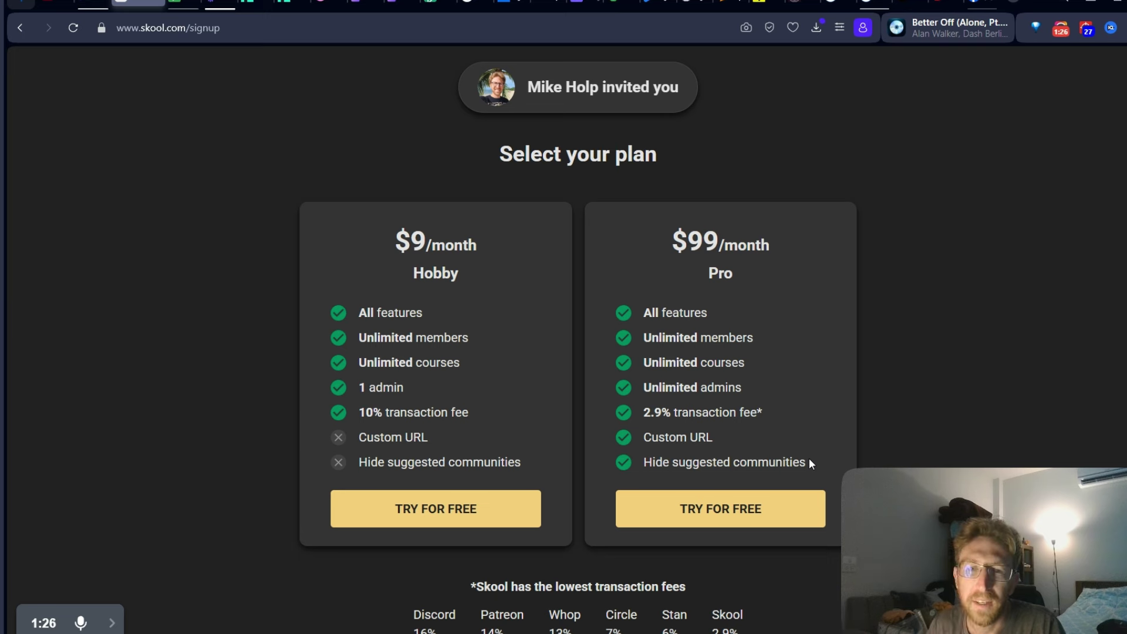
pyautogui.moveTo(644, 438); pyautogui.dragTo(724, 441)
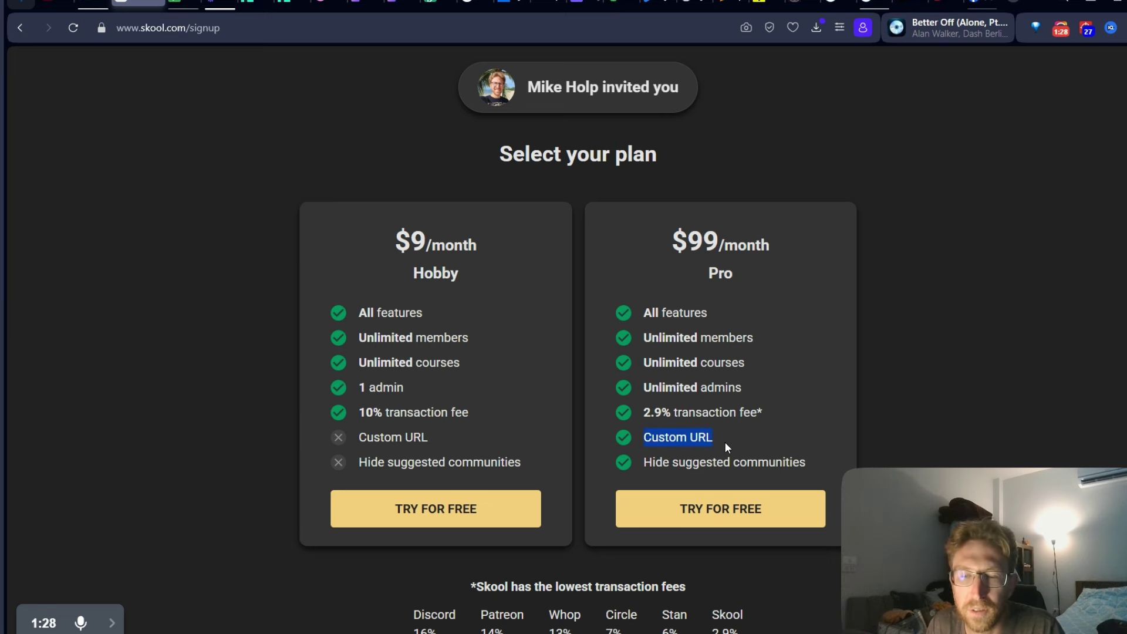
pyautogui.click(650, 459)
pyautogui.moveTo(644, 462); pyautogui.dragTo(814, 463)
pyautogui.click(815, 463)
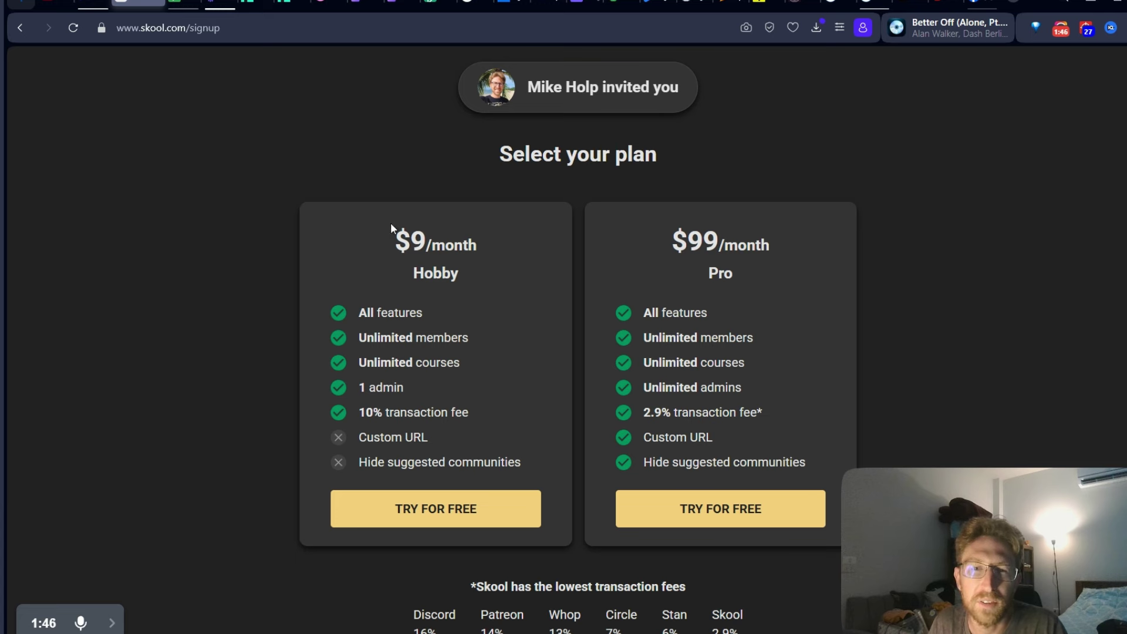
# Review the Hobby plan's monthly price, admin limit and transaction fee, and compare that fee with Circle's
pyautogui.moveTo(390, 225); pyautogui.dragTo(502, 270)
pyautogui.click(507, 275)
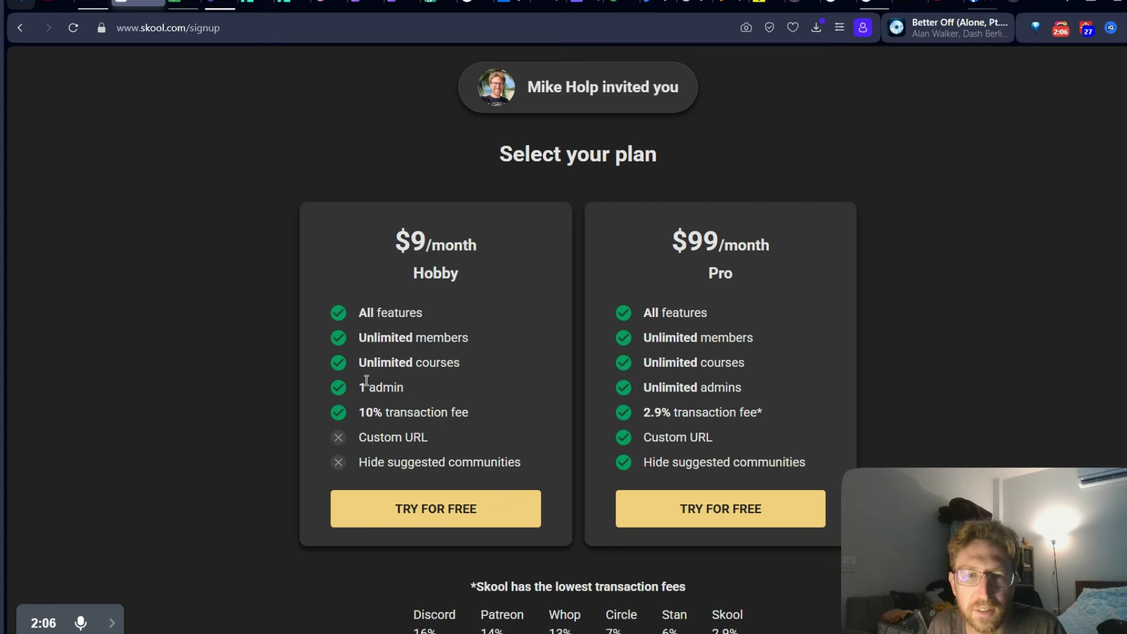
pyautogui.moveTo(358, 392); pyautogui.dragTo(410, 391)
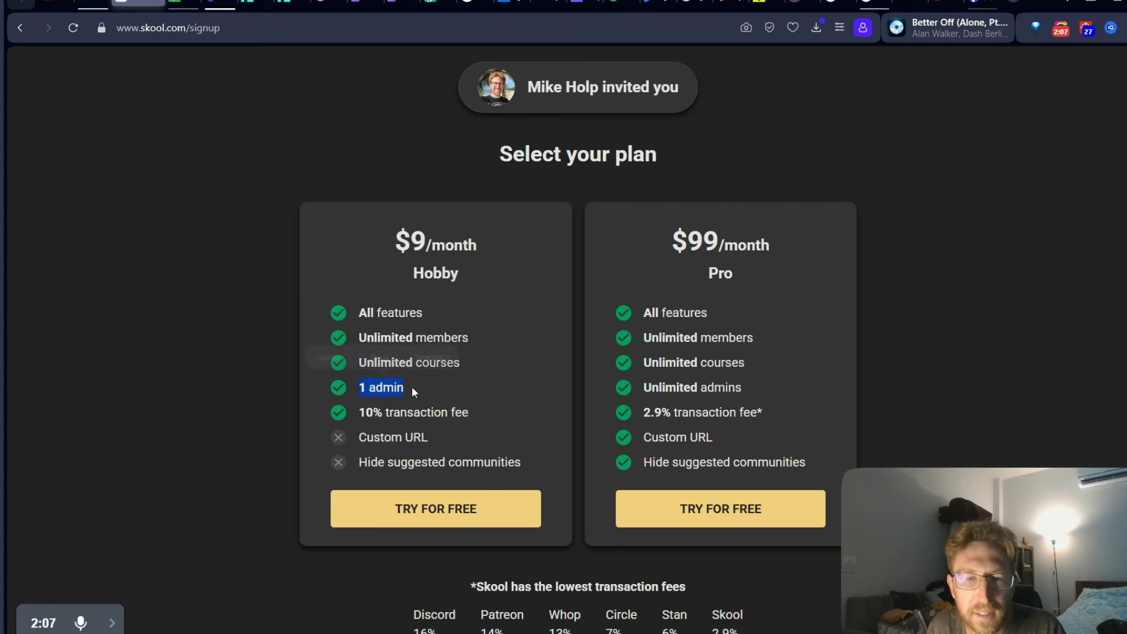
pyautogui.click(413, 392)
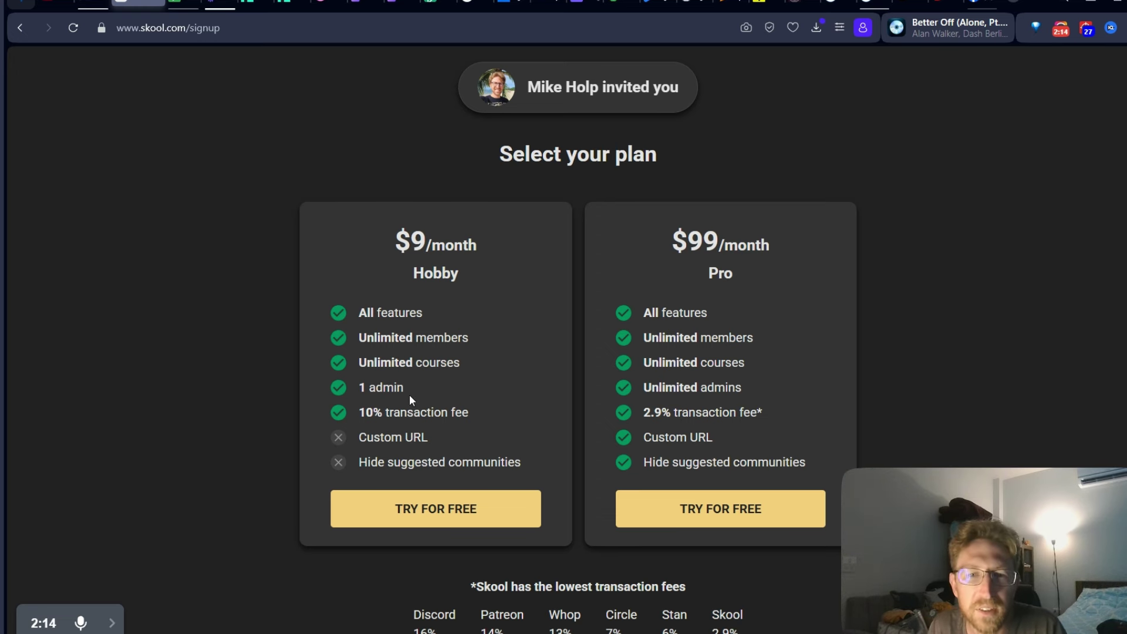
pyautogui.moveTo(355, 414); pyautogui.dragTo(504, 413)
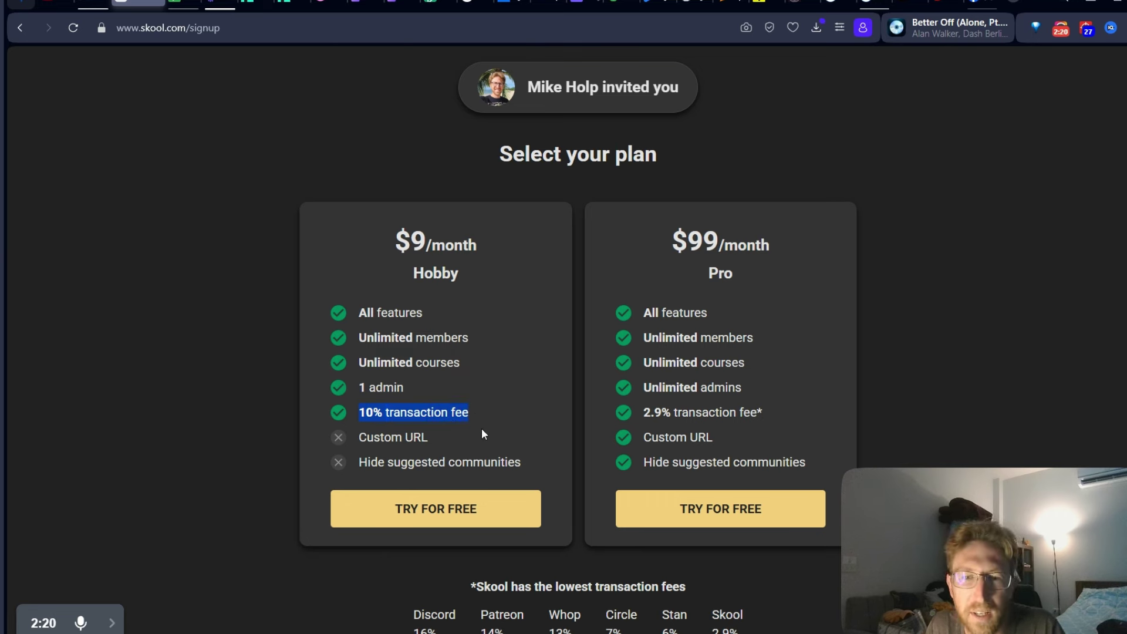
pyautogui.click(499, 437)
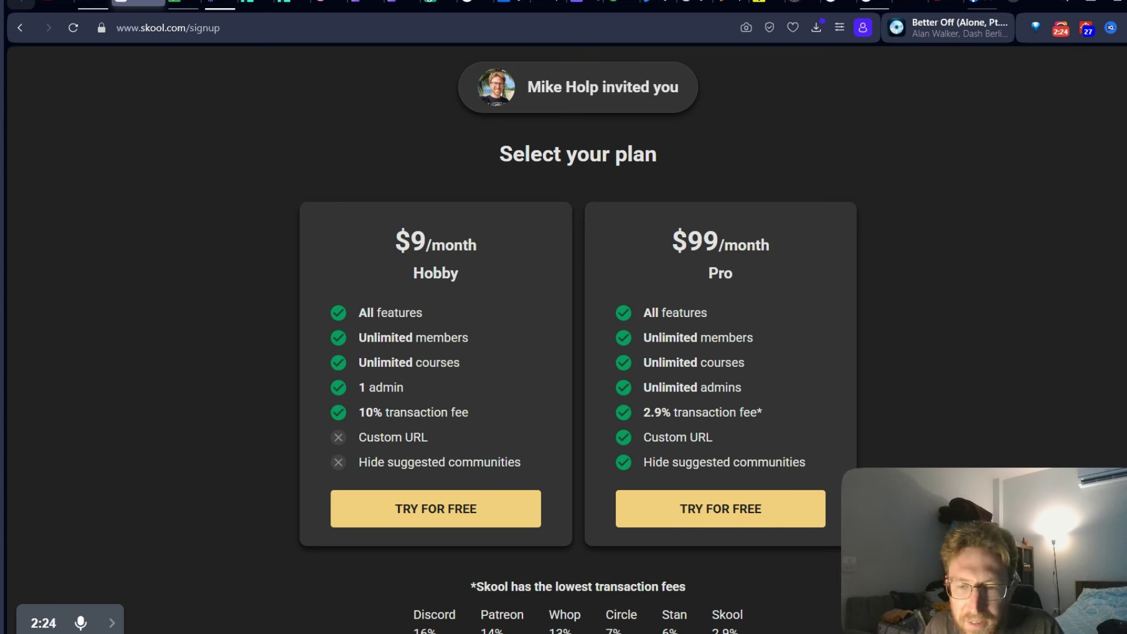
pyautogui.doubleClick(613, 632)
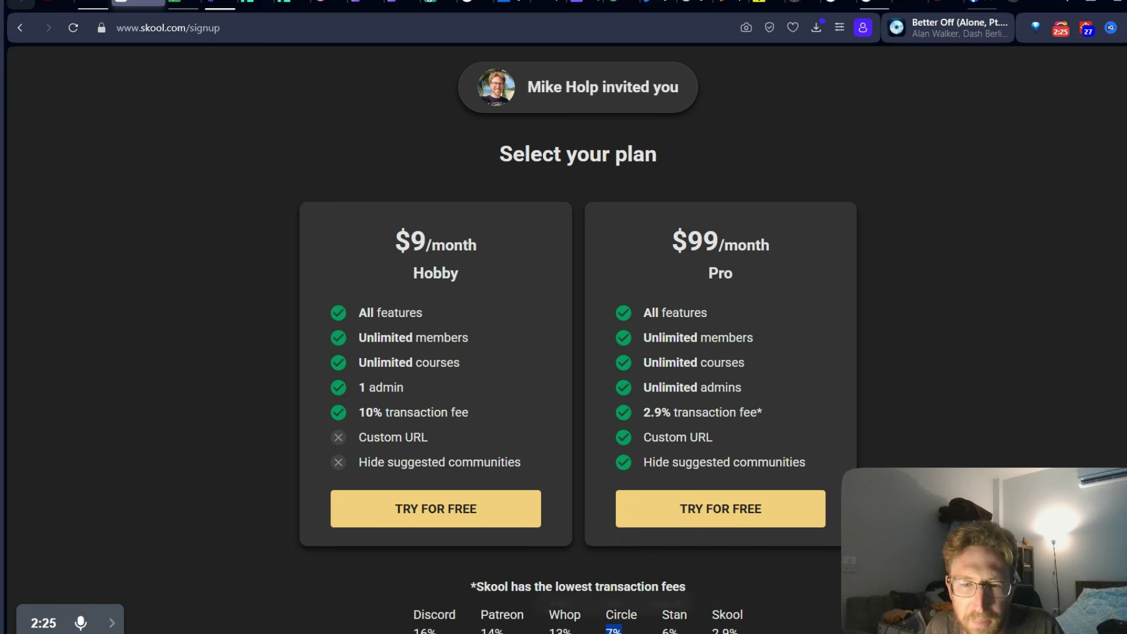
pyautogui.click(453, 484)
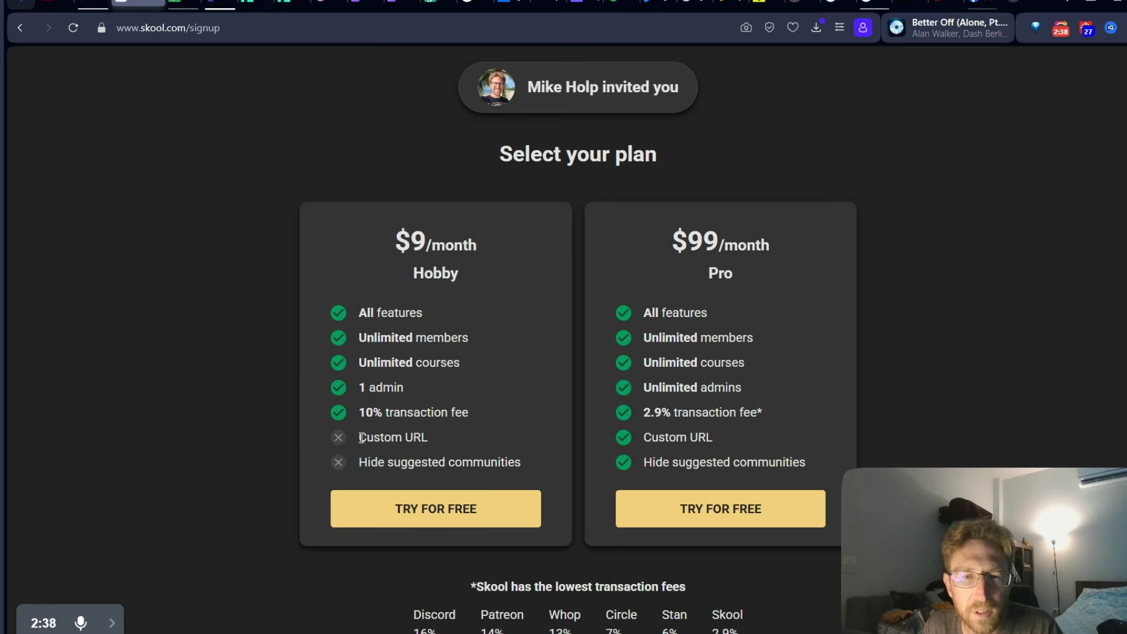
# Check the Custom URL and Hide suggested communities entries in the Hobby plan's feature list
pyautogui.moveTo(361, 438); pyautogui.dragTo(446, 439)
pyautogui.click(423, 434)
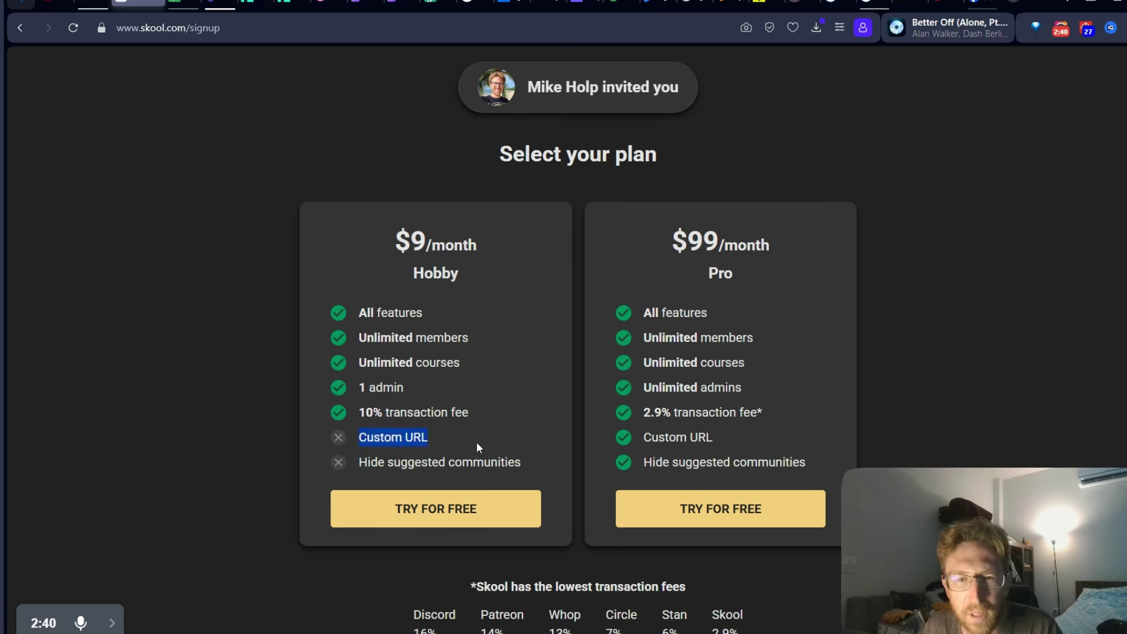
pyautogui.click(476, 443)
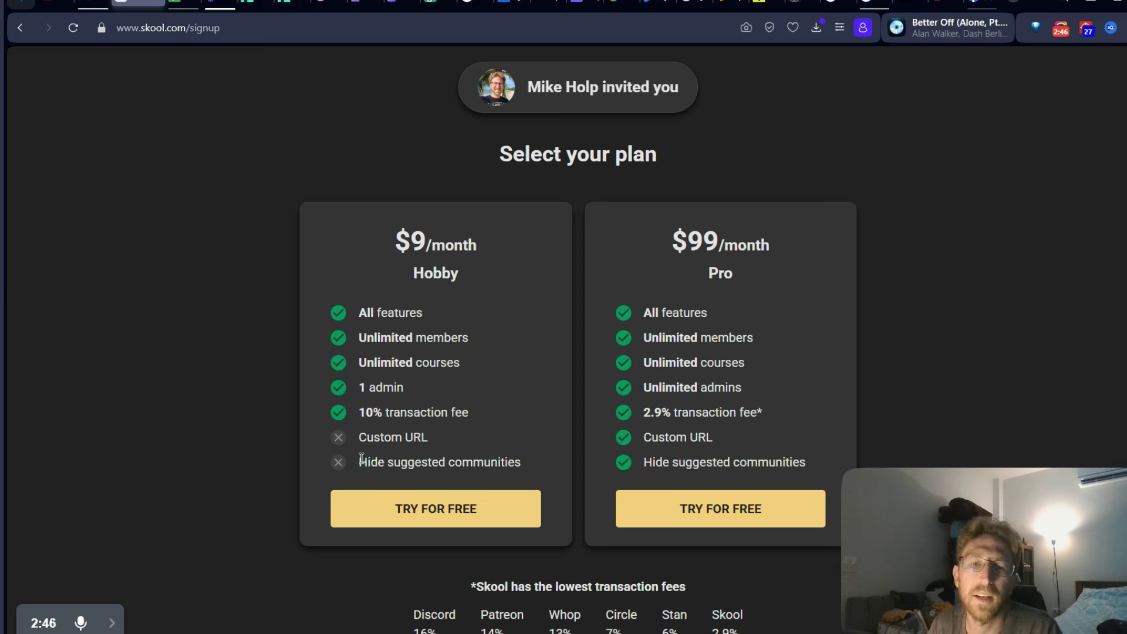
pyautogui.moveTo(360, 457); pyautogui.dragTo(538, 457)
pyautogui.click(538, 457)
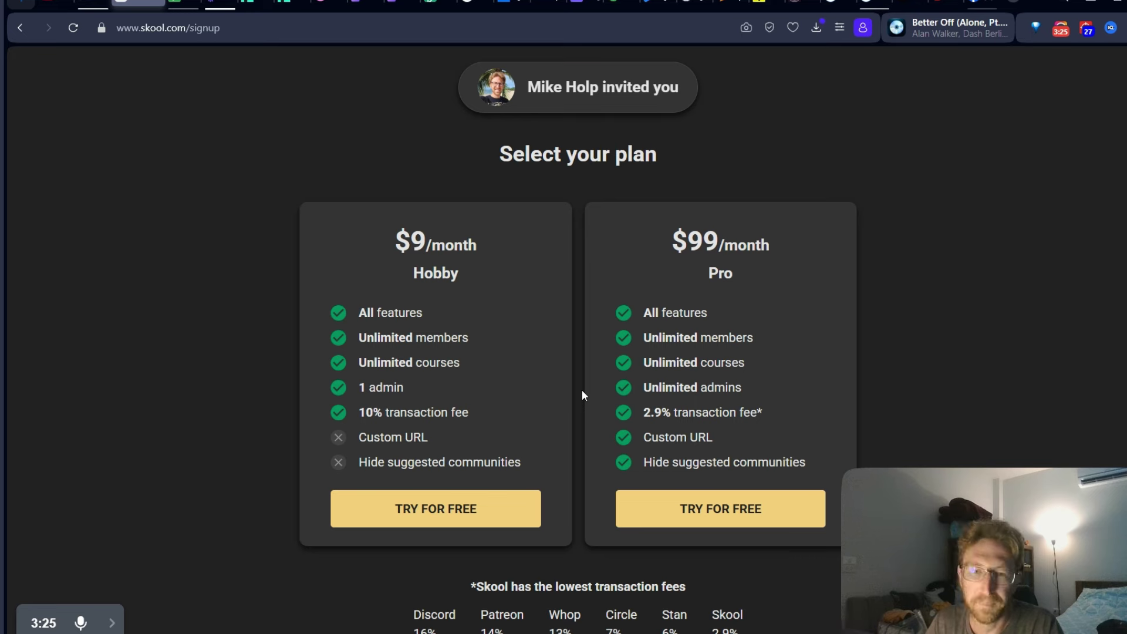
# Choose the Hobby plan's free trial and enter AI Automation Station as the group name
pyautogui.click(459, 511)
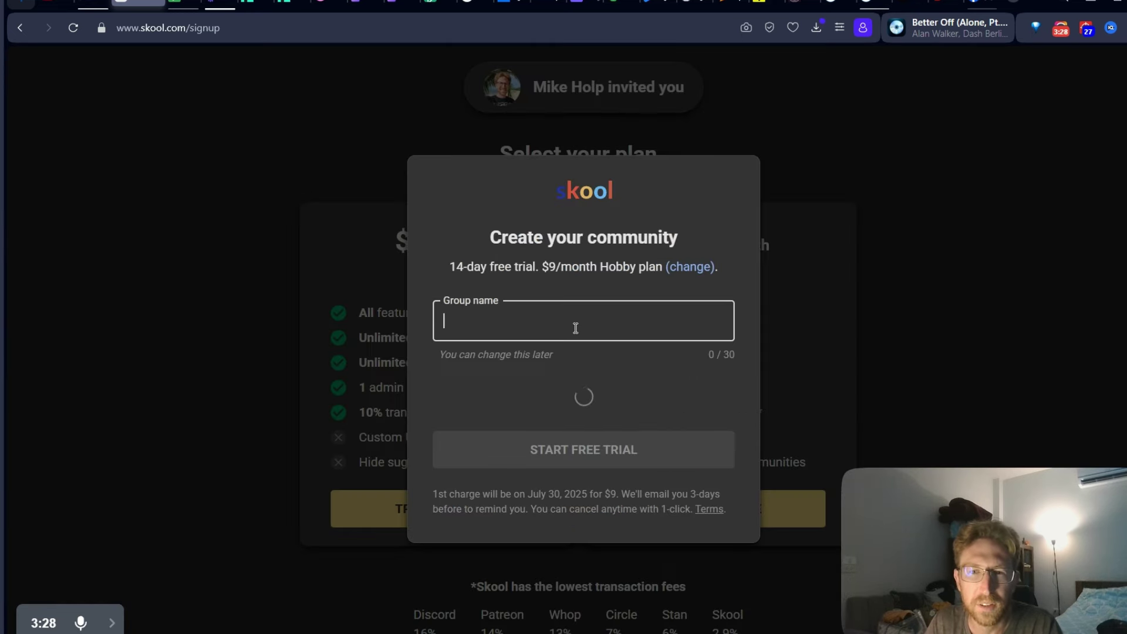
pyautogui.moveTo(449, 261); pyautogui.dragTo(537, 257)
pyautogui.click(490, 252)
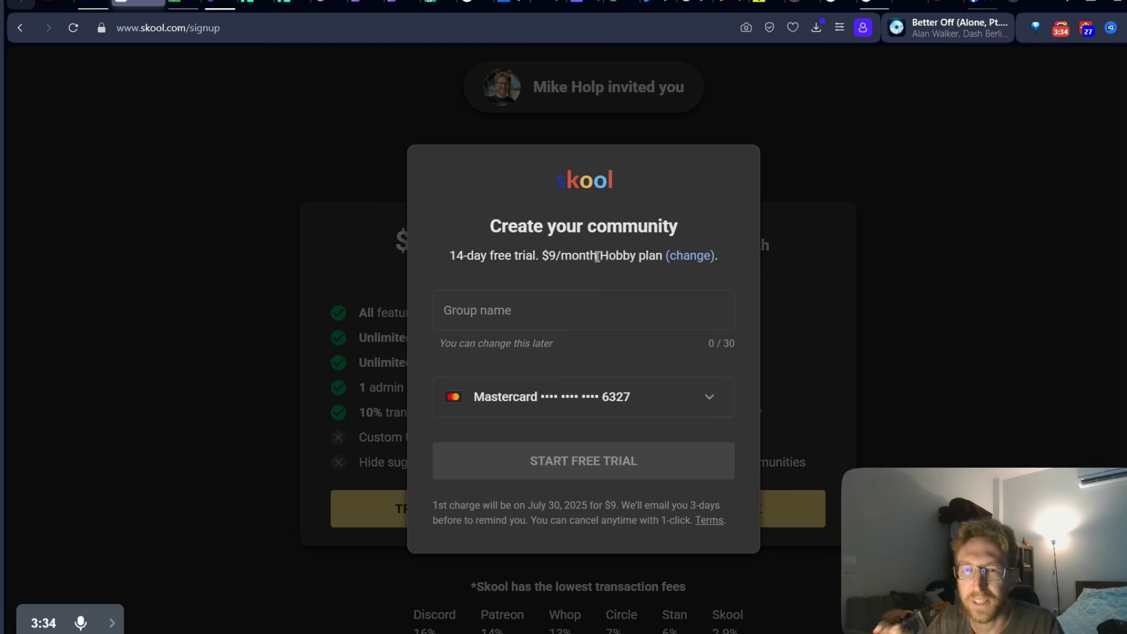
pyautogui.click(705, 311)
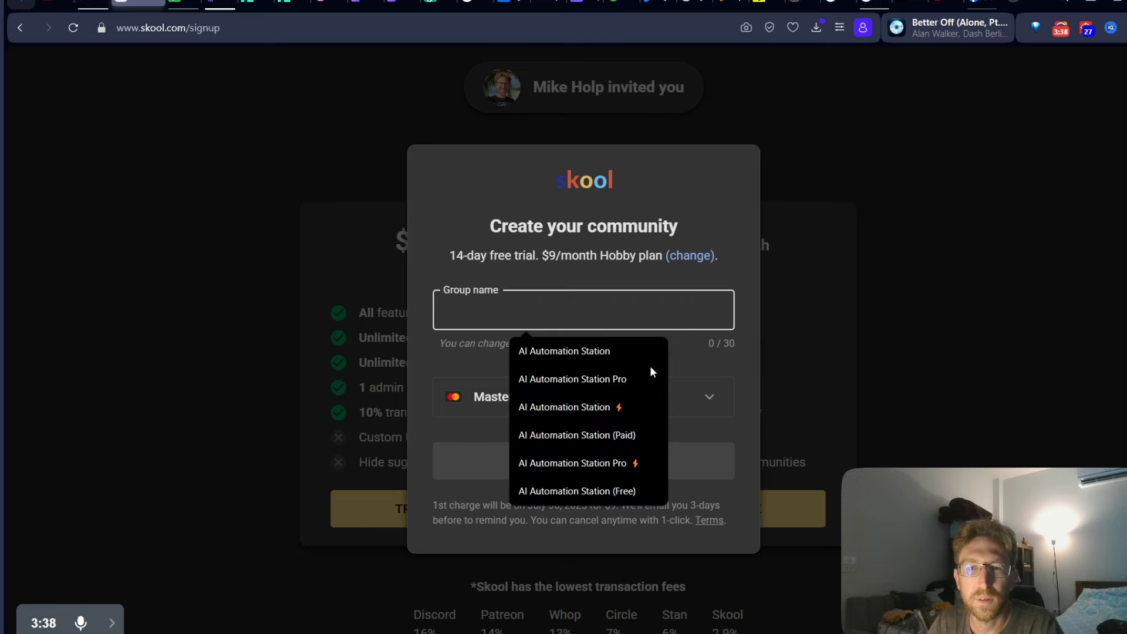
pyautogui.click(566, 350)
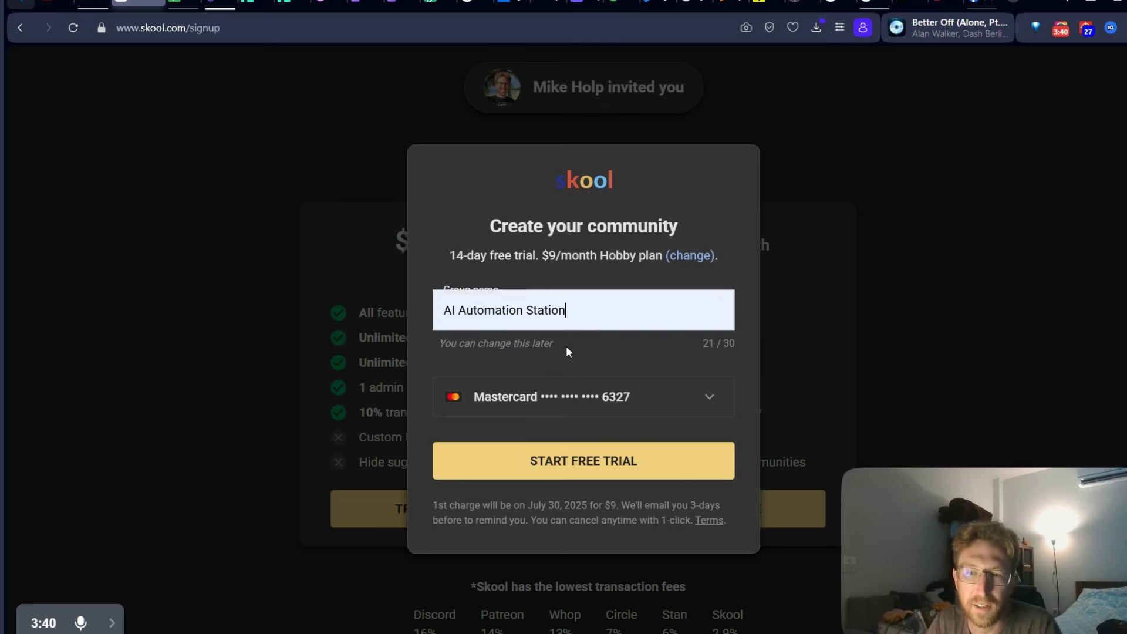
pyautogui.click(564, 256)
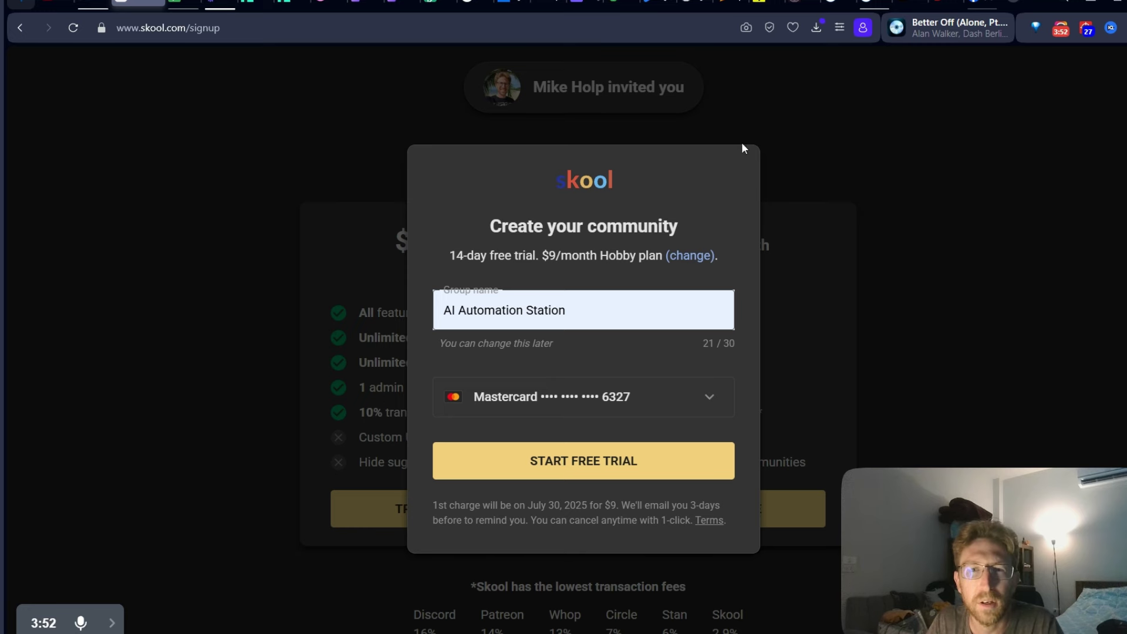
# Return to the AI Automation Station community and preview the video and course overview image on its About page
pyautogui.click(29, 33)
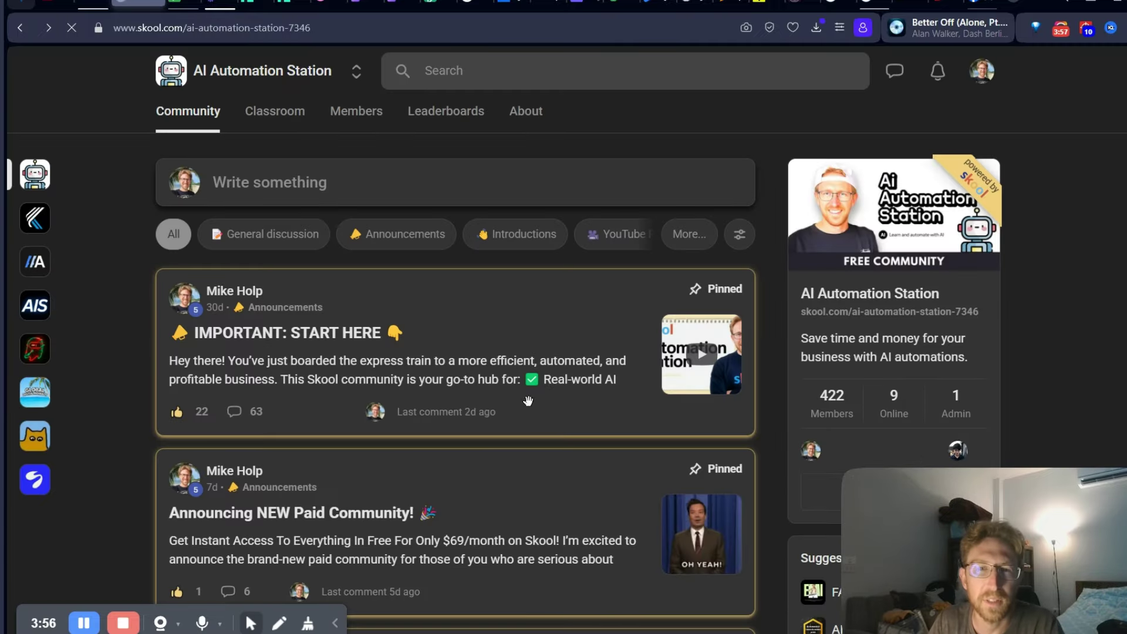
pyautogui.click(528, 116)
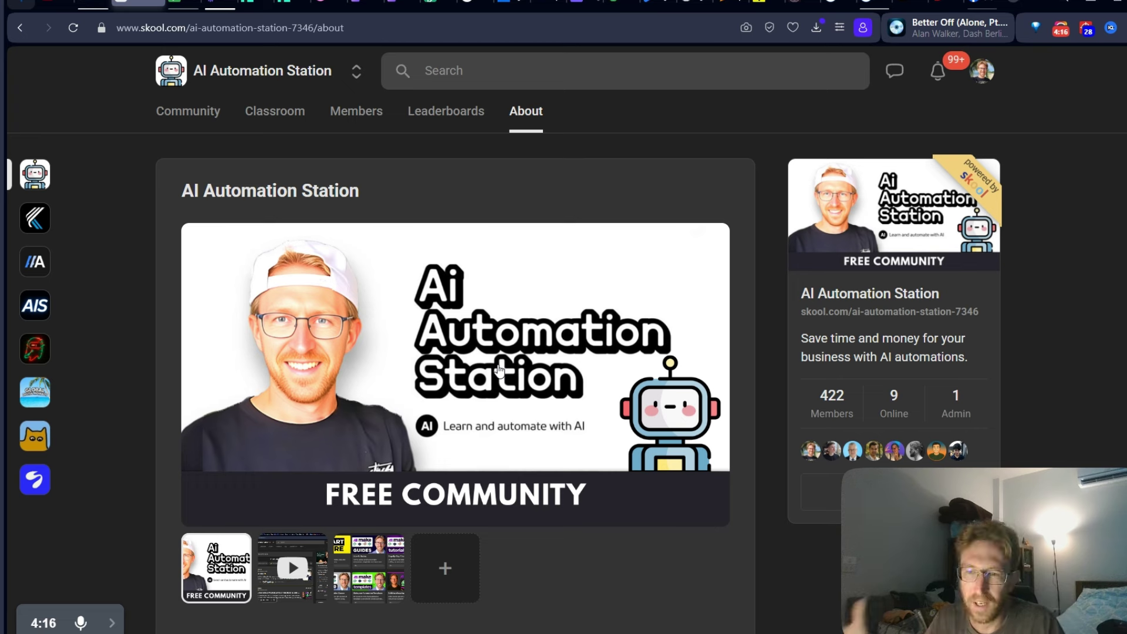
pyautogui.moveTo(320, 563)
pyautogui.click(312, 583)
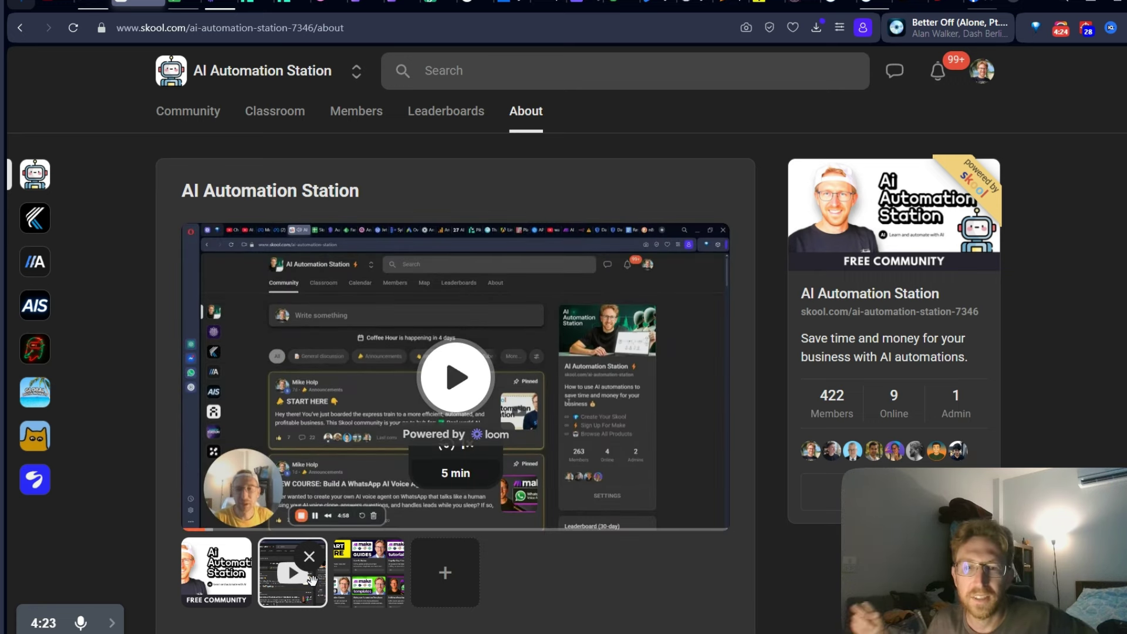
pyautogui.click(357, 594)
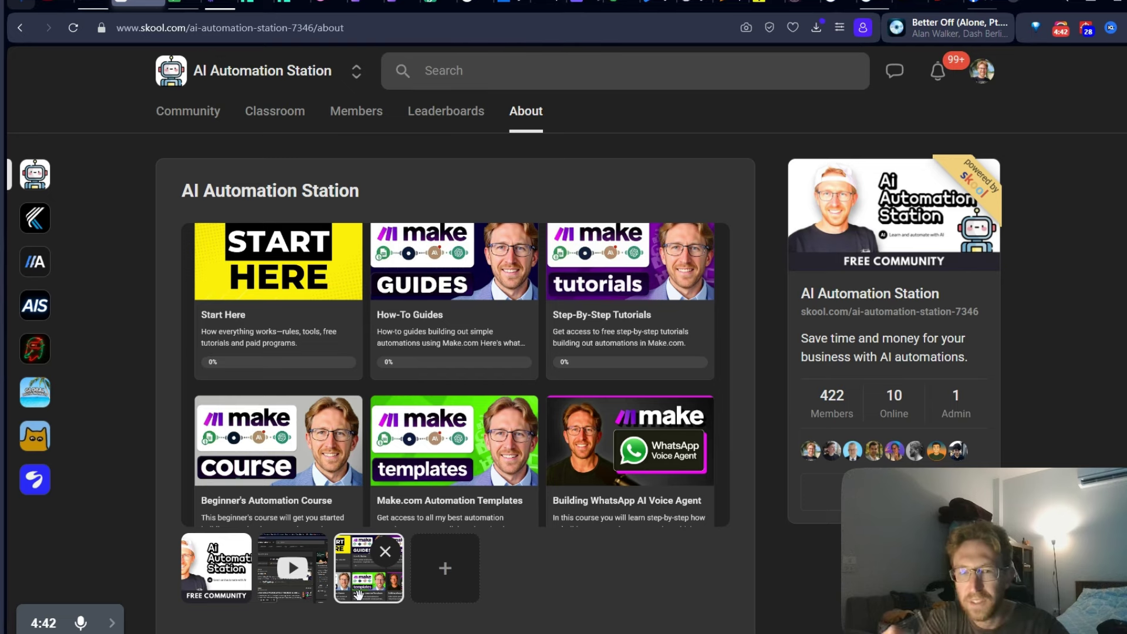
# View the course overview image at full size, close it, and look over the rest of the About page
pyautogui.click(448, 395)
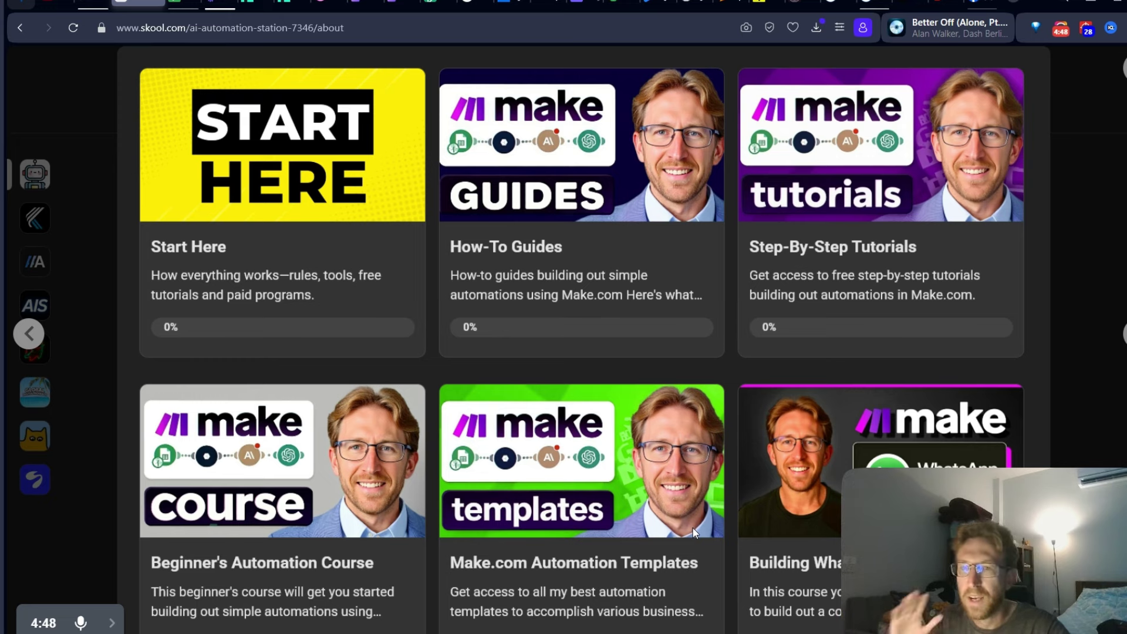
pyautogui.press('Escape')
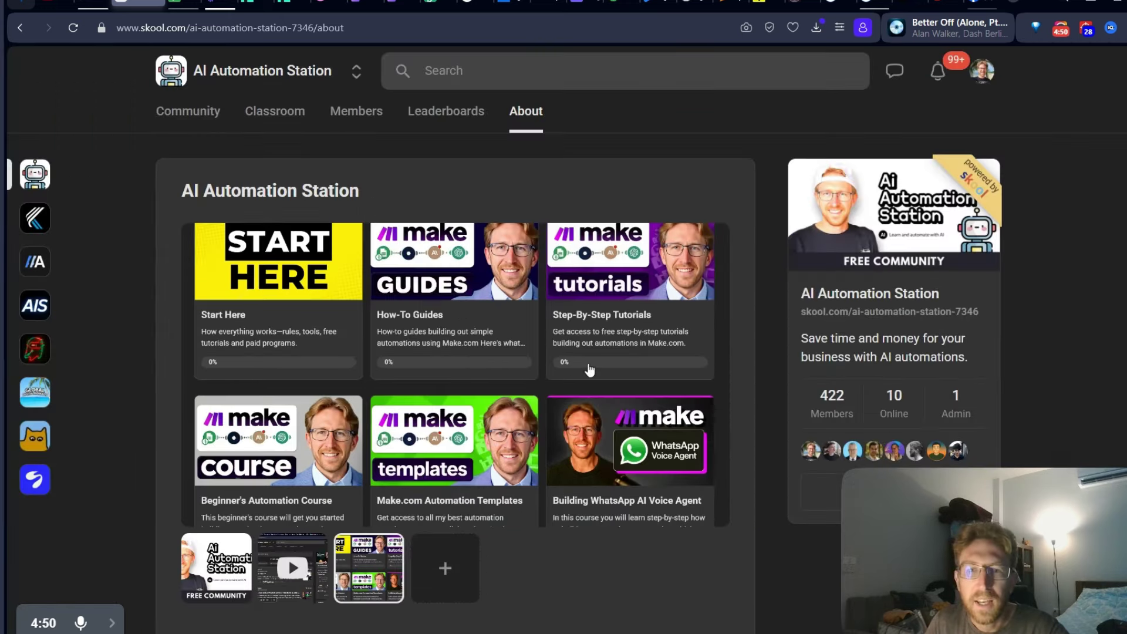
pyautogui.click(564, 333)
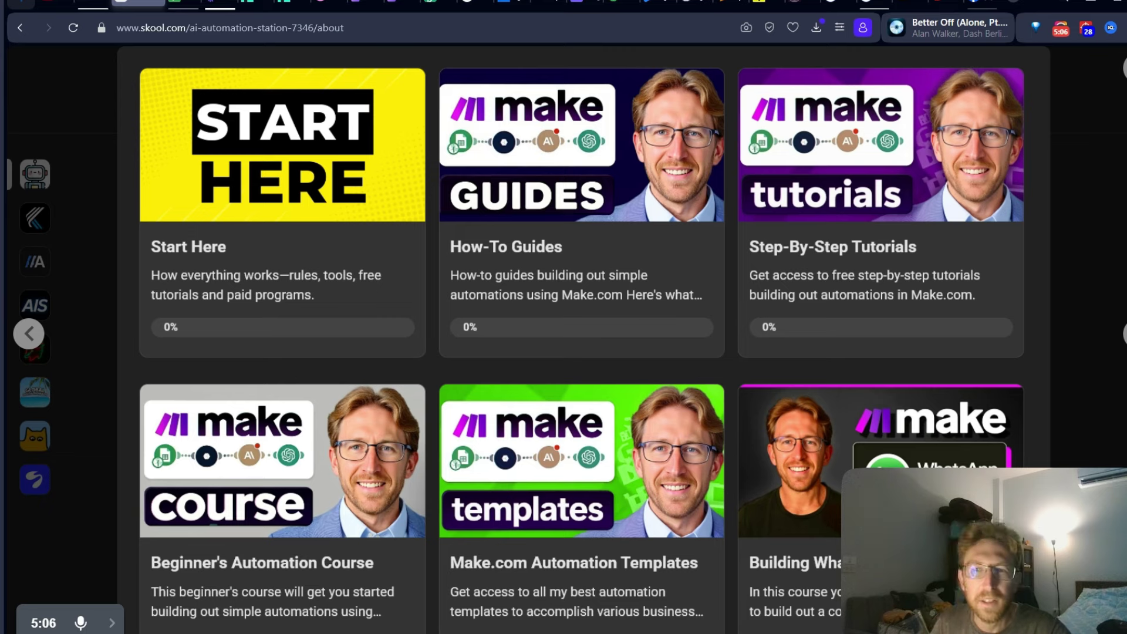
pyautogui.press('Escape')
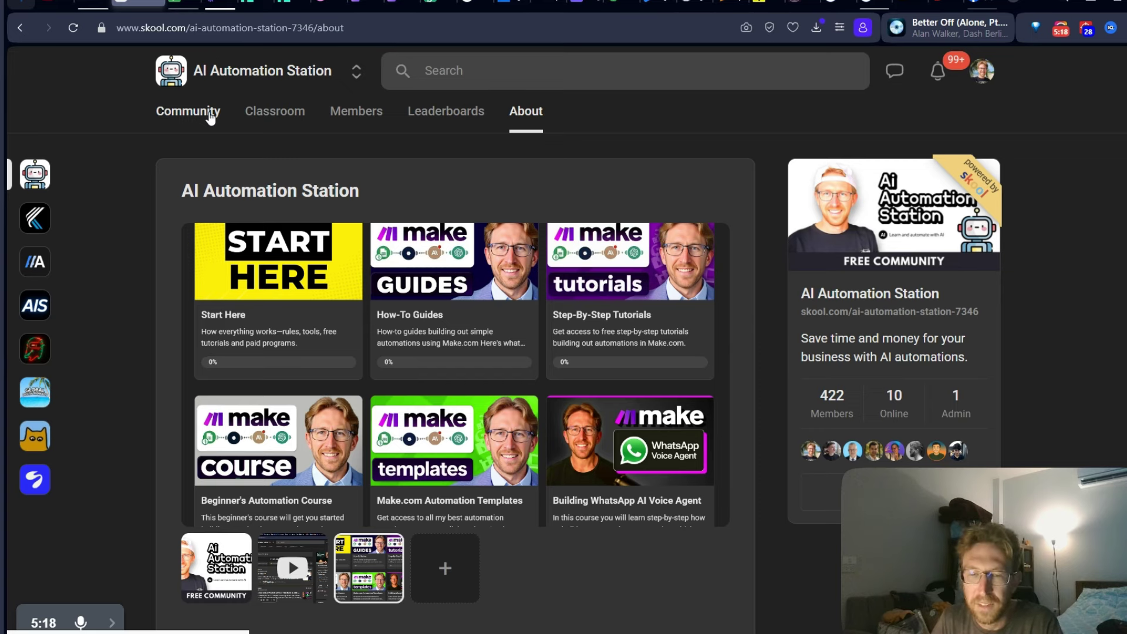
pyautogui.scroll(-2, 1113, 266)
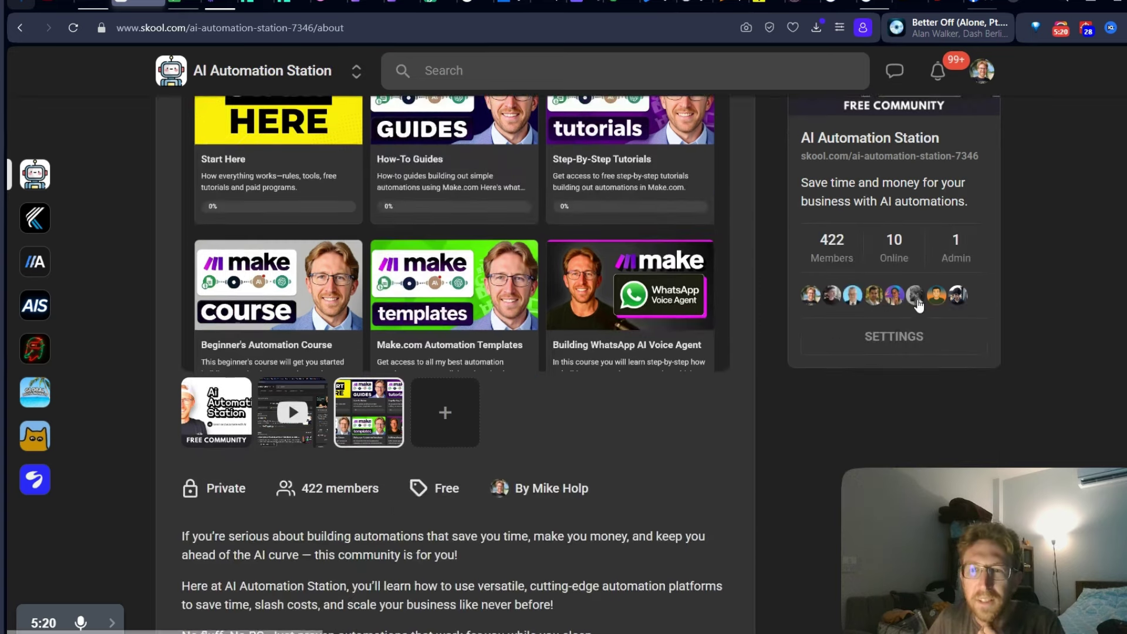
pyautogui.scroll(1, 898, 316)
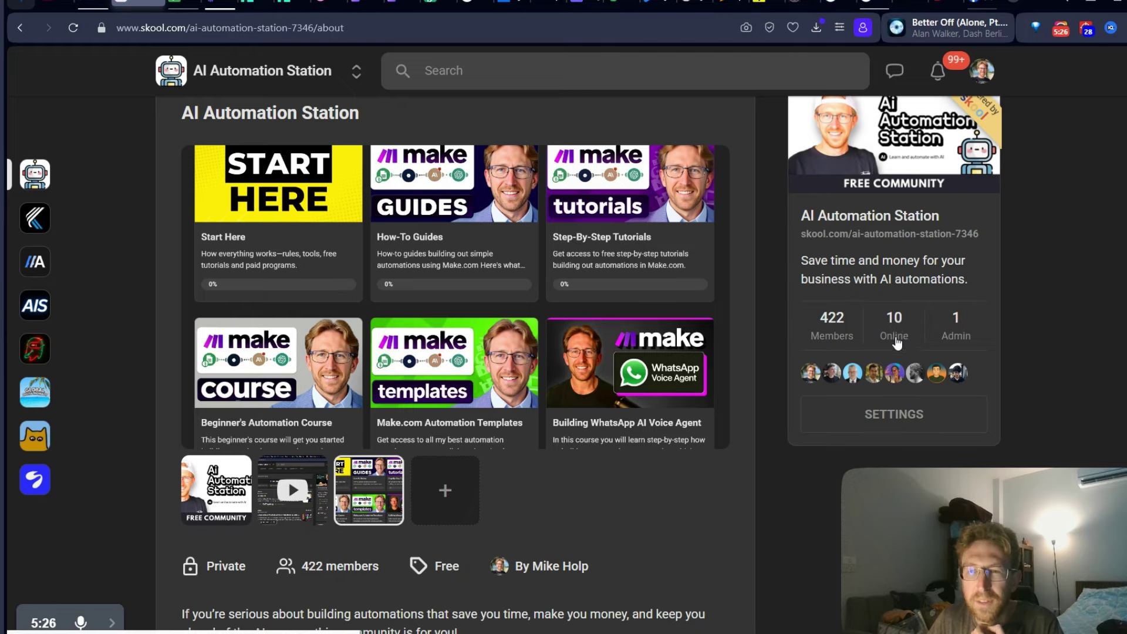
pyautogui.scroll(2, 1025, 326)
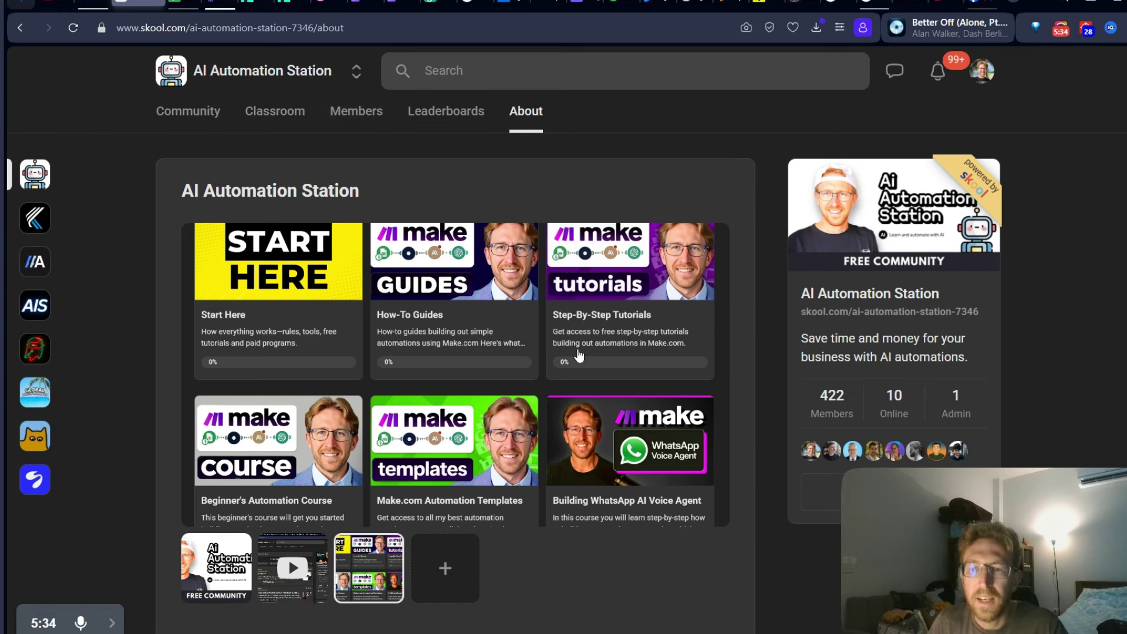
# Review the Membership questions plugin in the group settings and look through the other available plugins
pyautogui.click(822, 495)
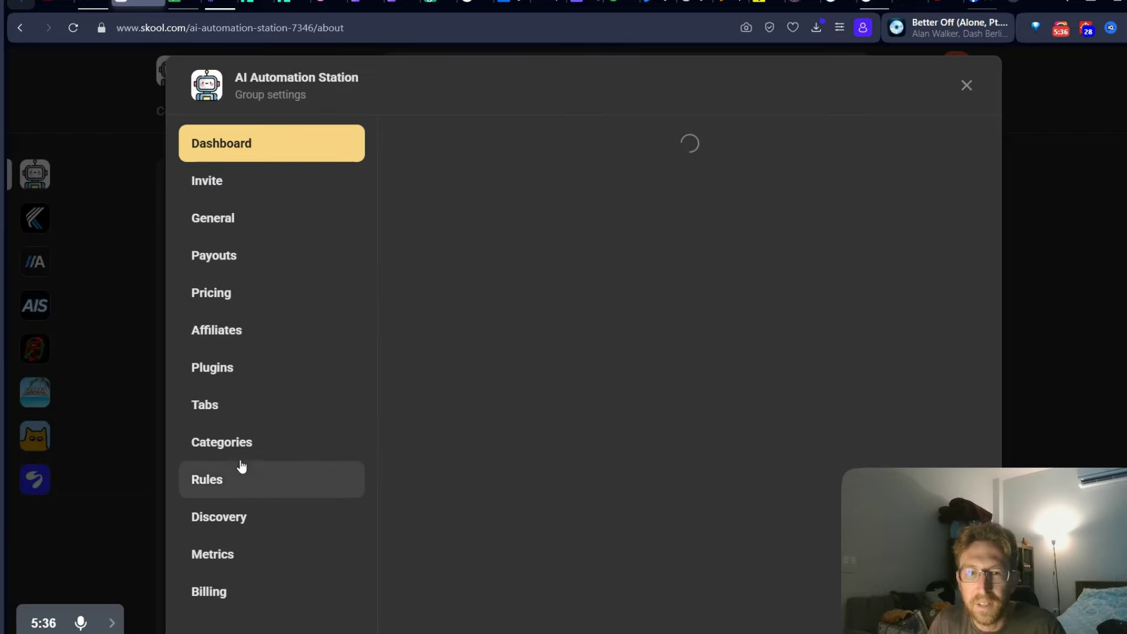
pyautogui.click(227, 379)
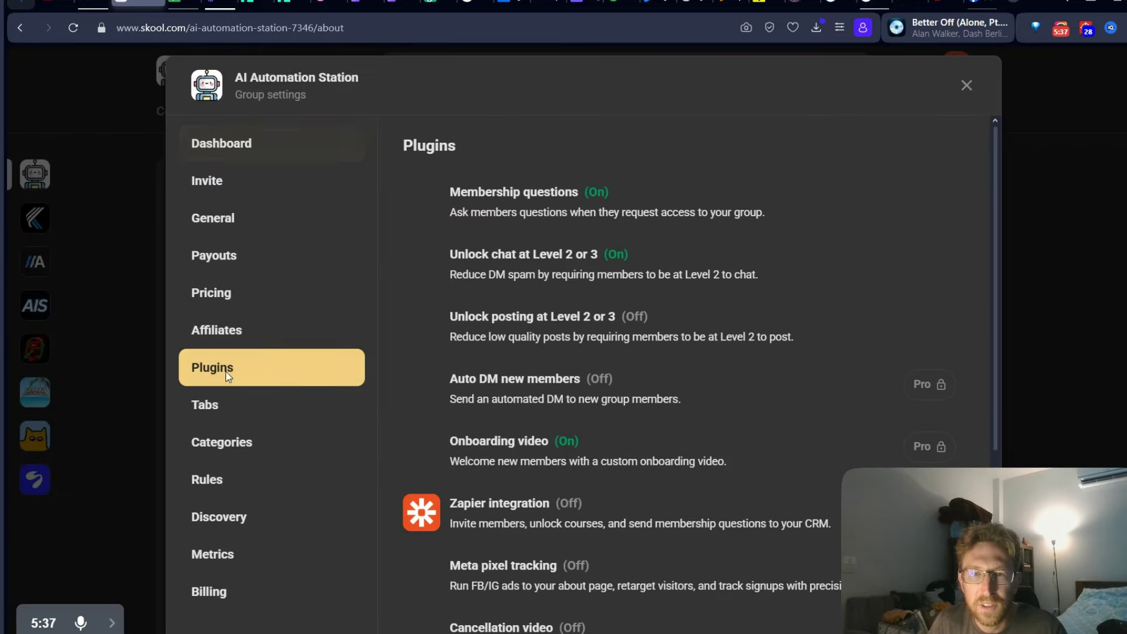
pyautogui.click(551, 207)
pyautogui.click(428, 166)
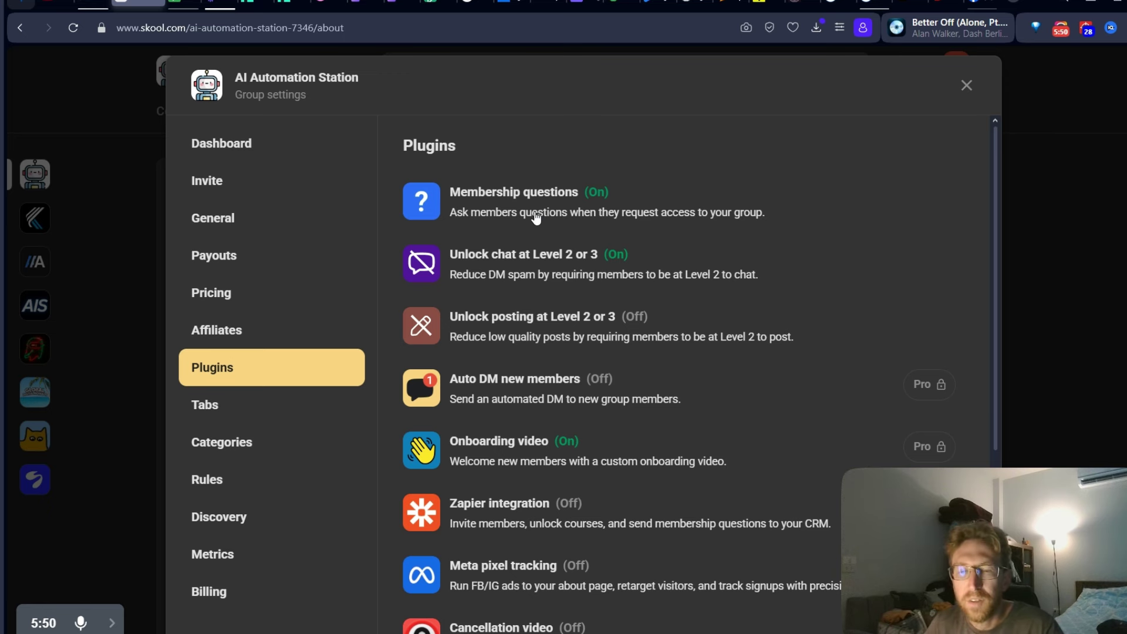
pyautogui.click(536, 214)
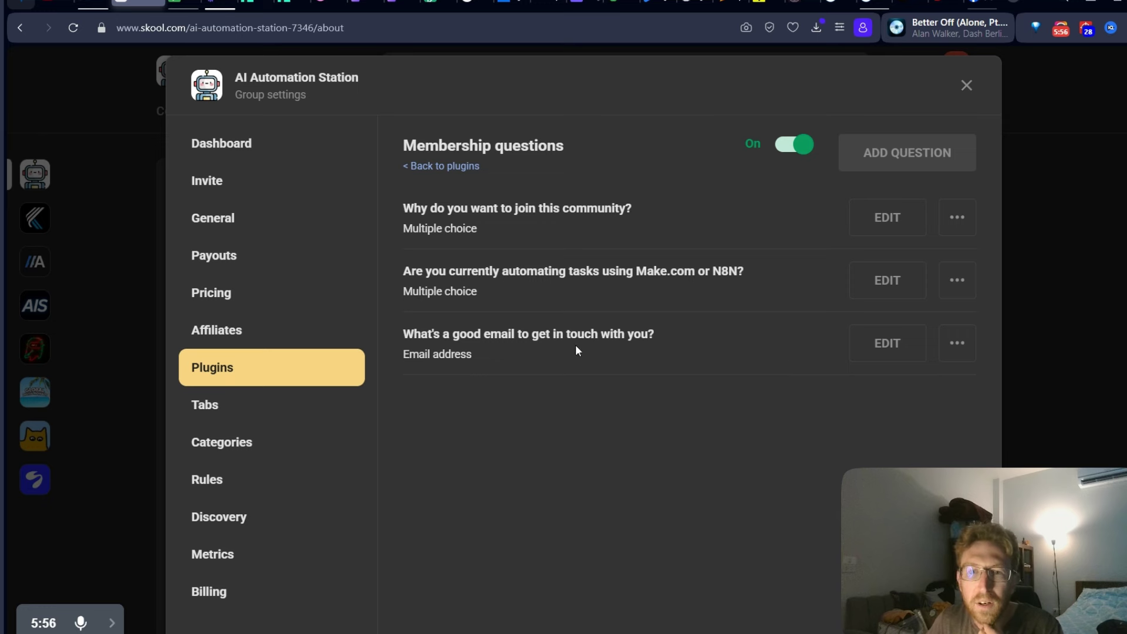
pyautogui.click(454, 167)
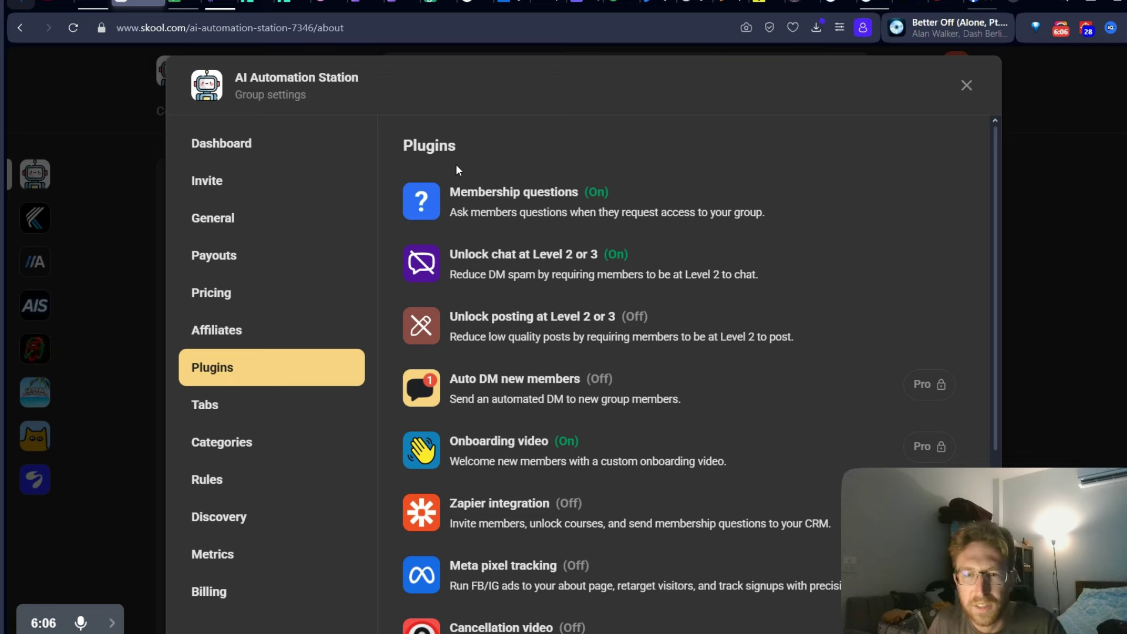
pyautogui.scroll(-3, 622, 464)
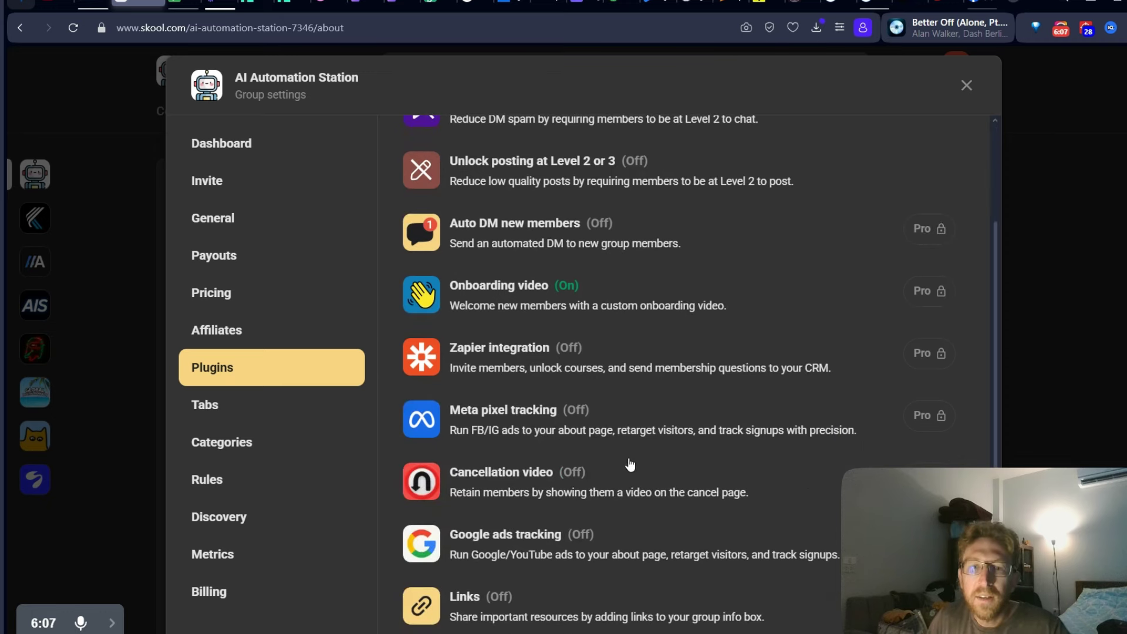
# Check the Zapier integration plugin's upgrade requirement, comparing Hobby and Pro for plugins and affiliates
pyautogui.click(544, 364)
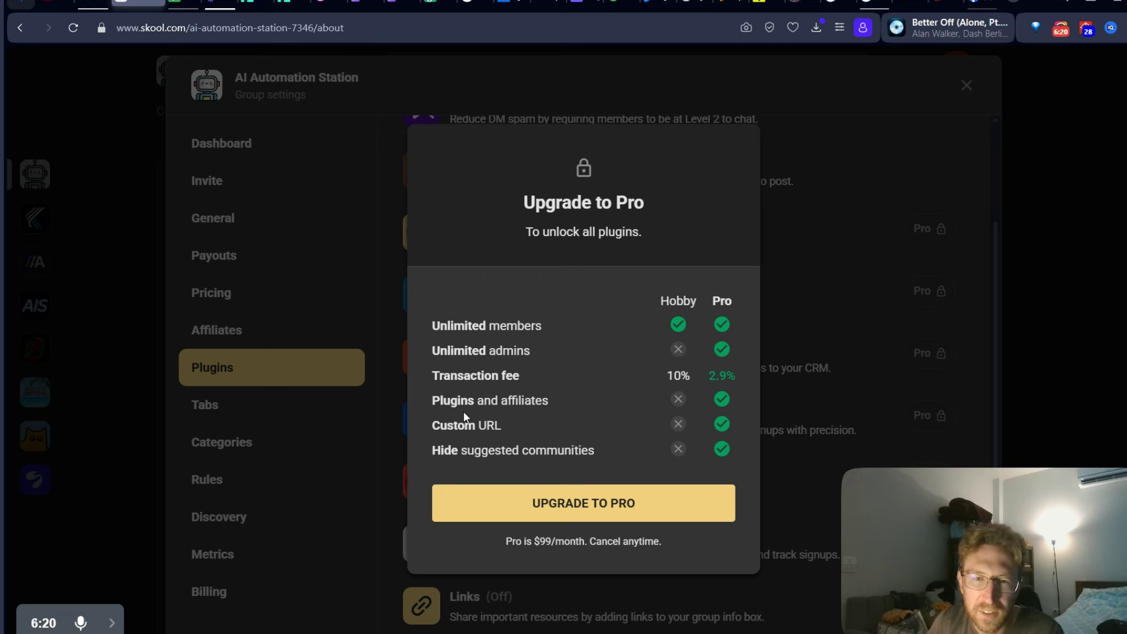
pyautogui.moveTo(430, 399); pyautogui.dragTo(551, 398)
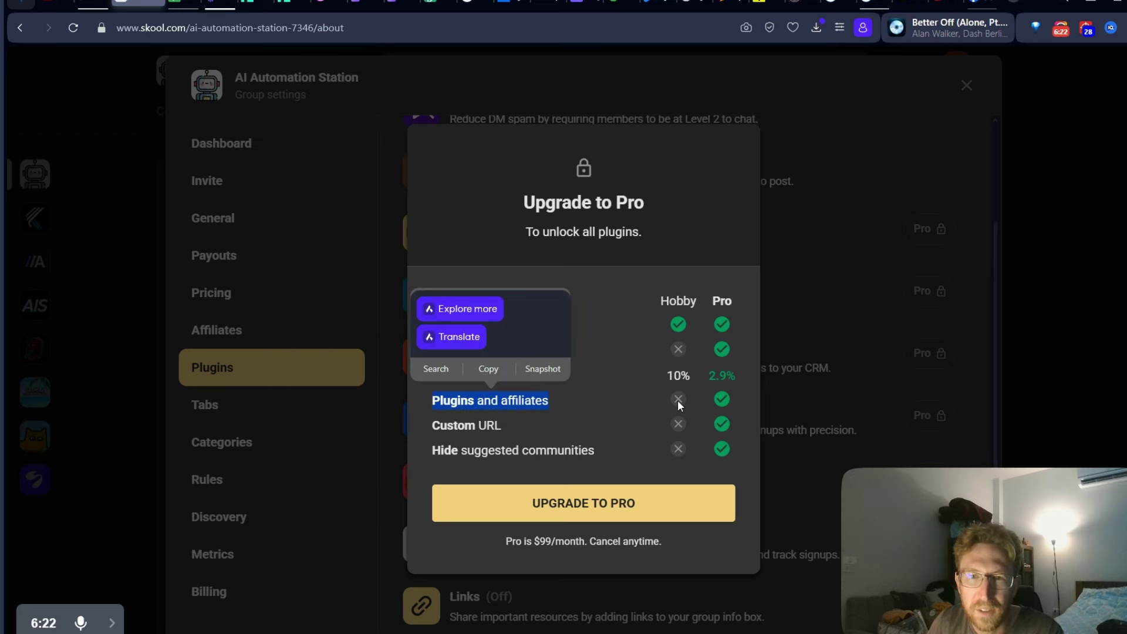
pyautogui.click(720, 398)
pyautogui.click(867, 294)
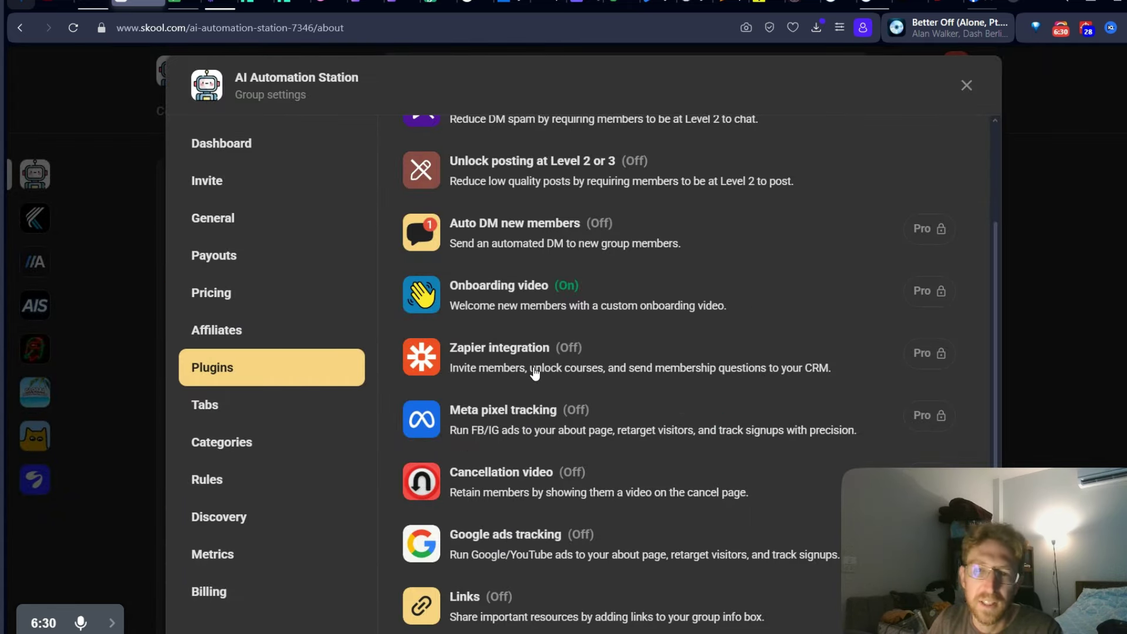
pyautogui.click(540, 366)
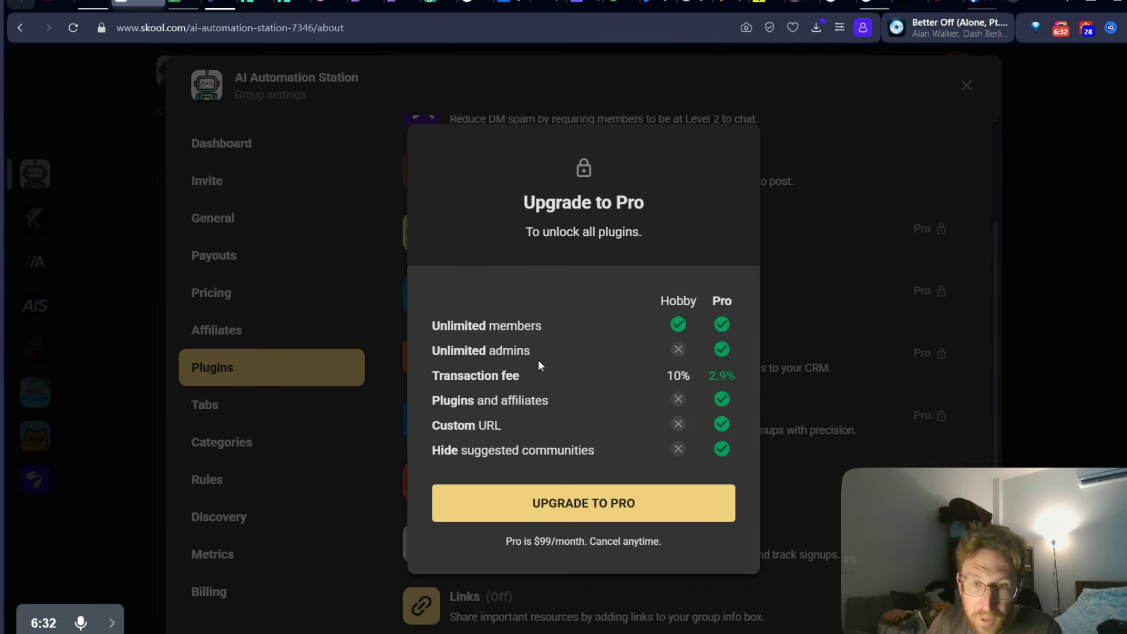
pyautogui.click(805, 151)
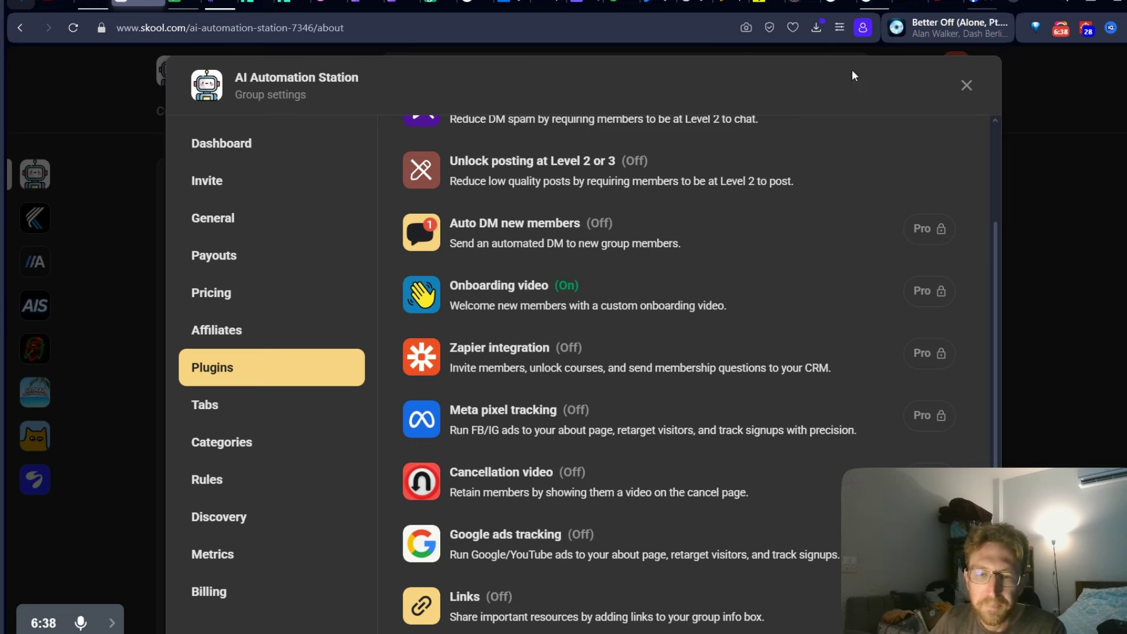
# Check the upgrade requirement of the Links and Meta pixel tracking plugins, and close the group settings
pyautogui.scroll(-1, 815, 365)
pyautogui.click(491, 534)
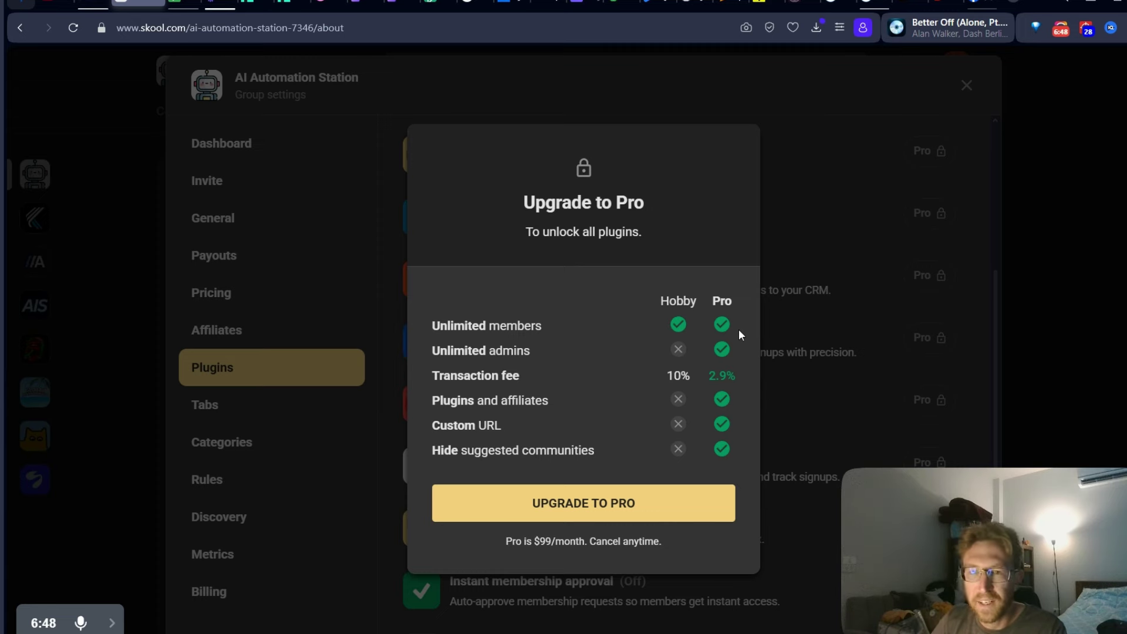
pyautogui.click(810, 279)
pyautogui.scroll(-1, 803, 352)
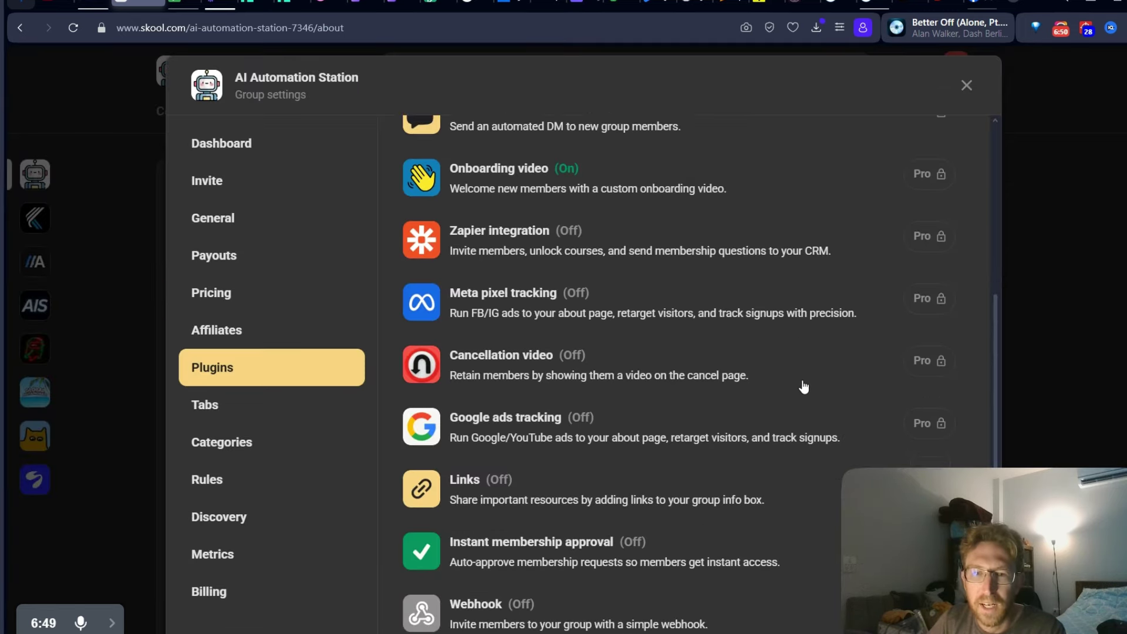
pyautogui.scroll(3, 544, 430)
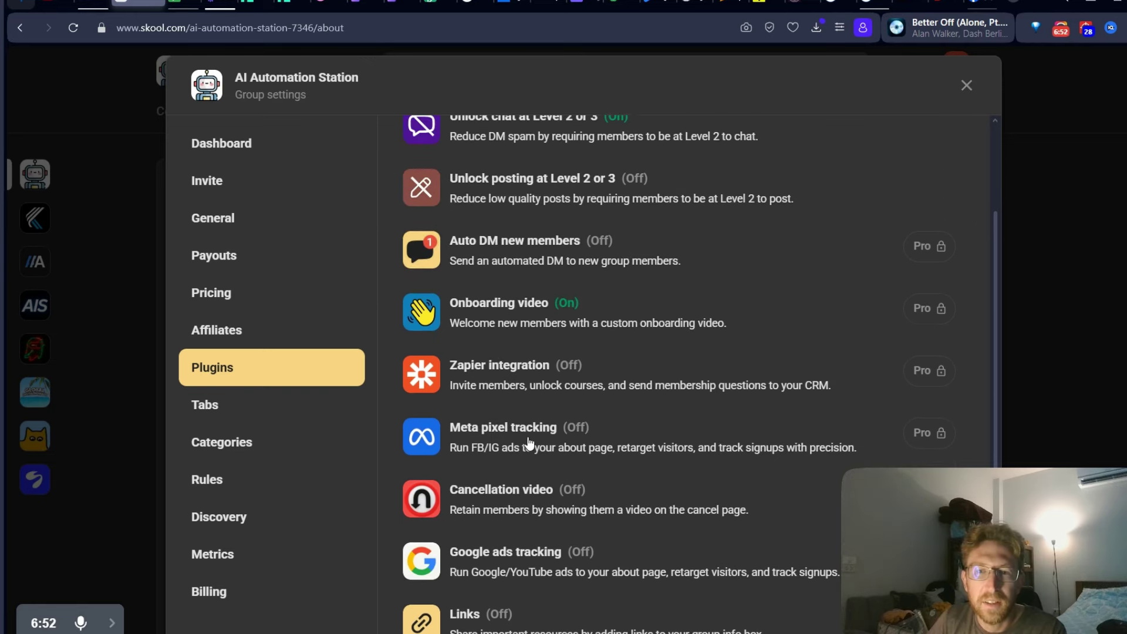
pyautogui.click(572, 439)
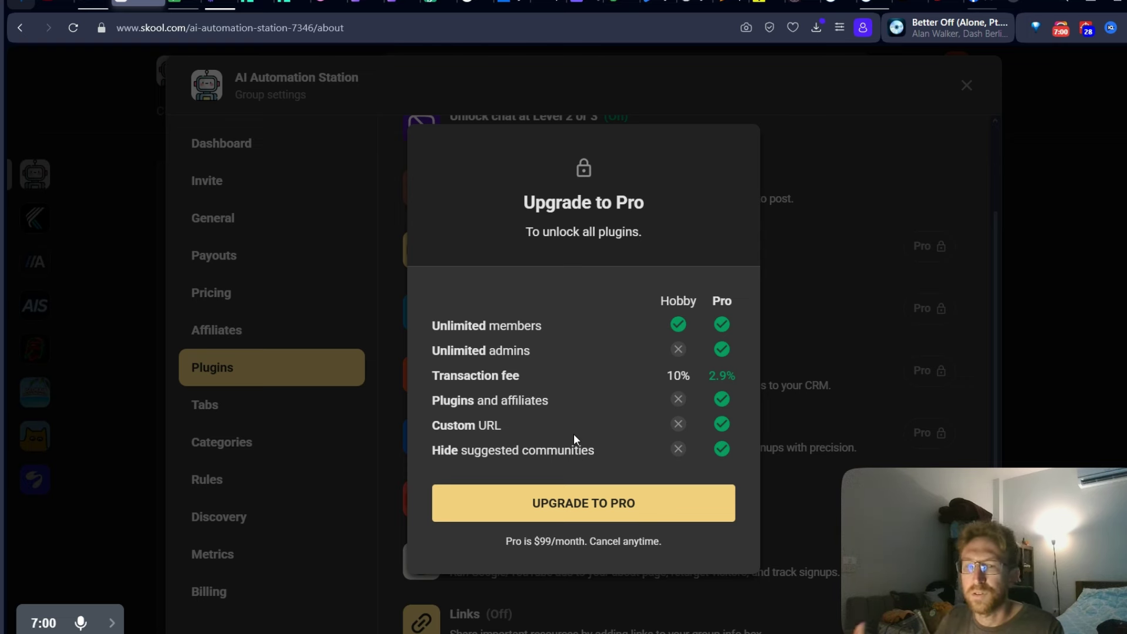
pyautogui.click(878, 211)
pyautogui.click(1086, 244)
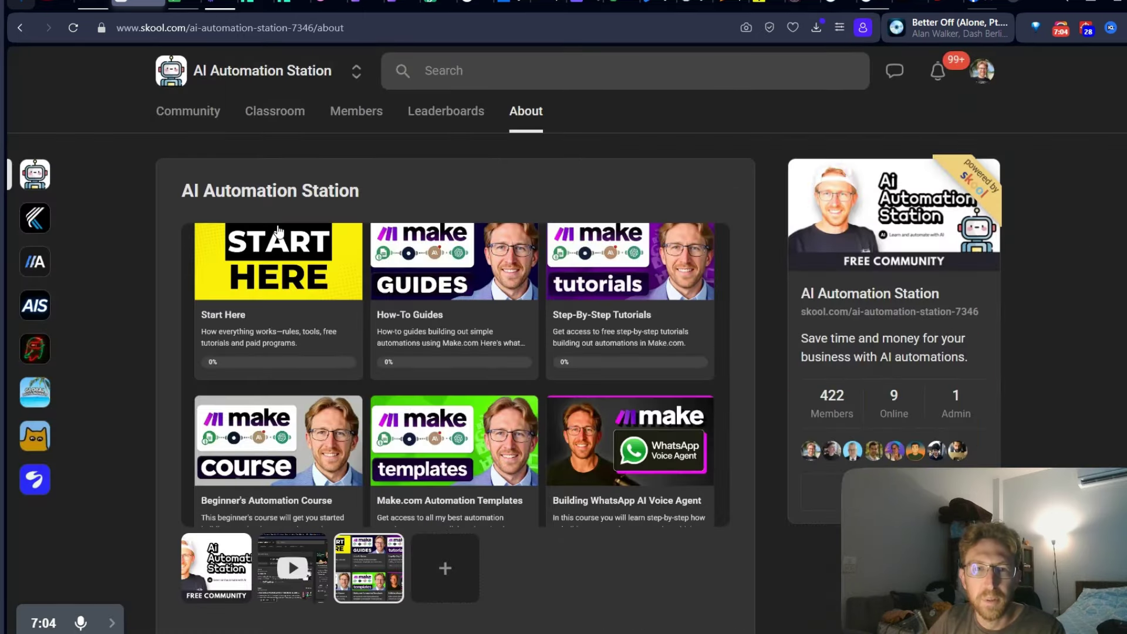
# Preview the Free Community cover image in the About page gallery and look over the page
pyautogui.click(209, 568)
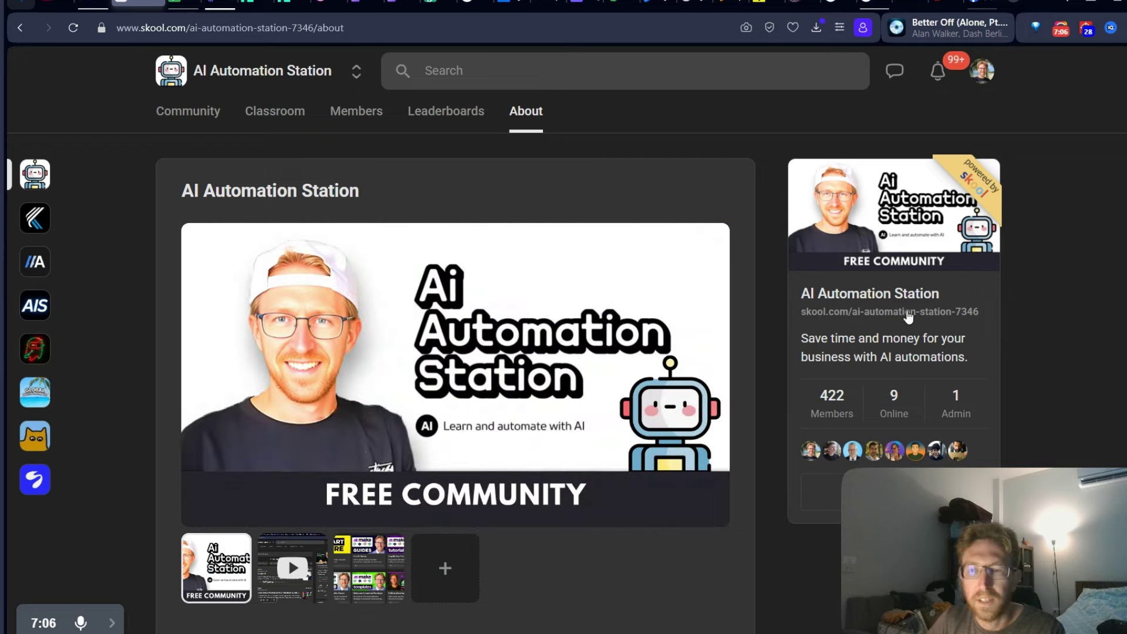
pyautogui.scroll(-3, 909, 341)
pyautogui.scroll(3, 960, 351)
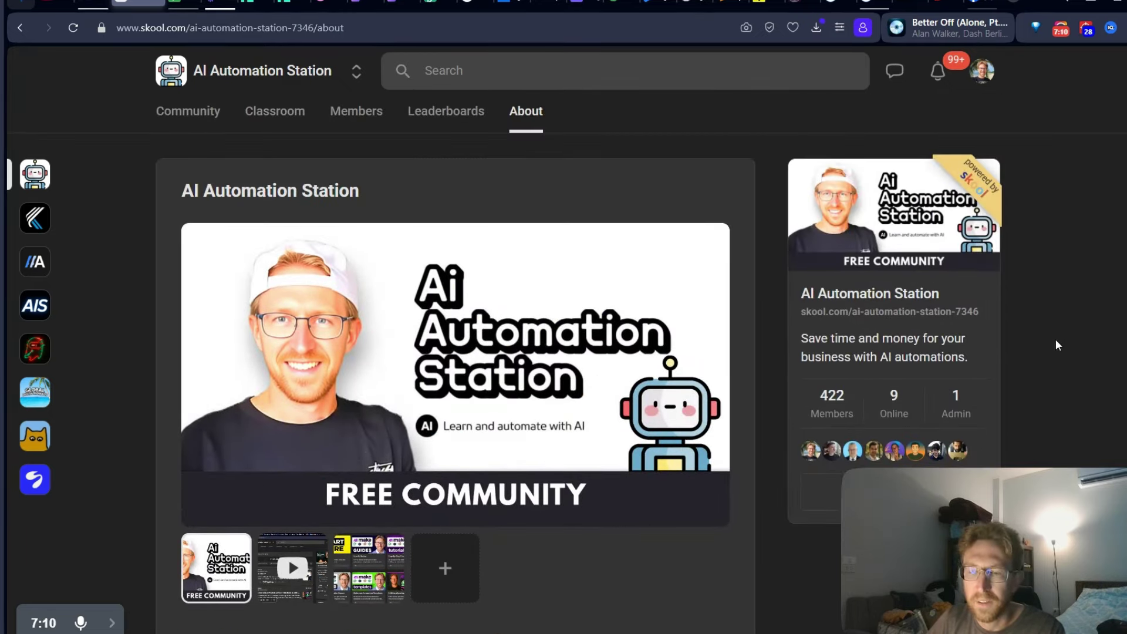
# Review the subscription, traffic and 1-time sales figures on the group settings dashboard, and close the settings
pyautogui.scroll(-2, 913, 335)
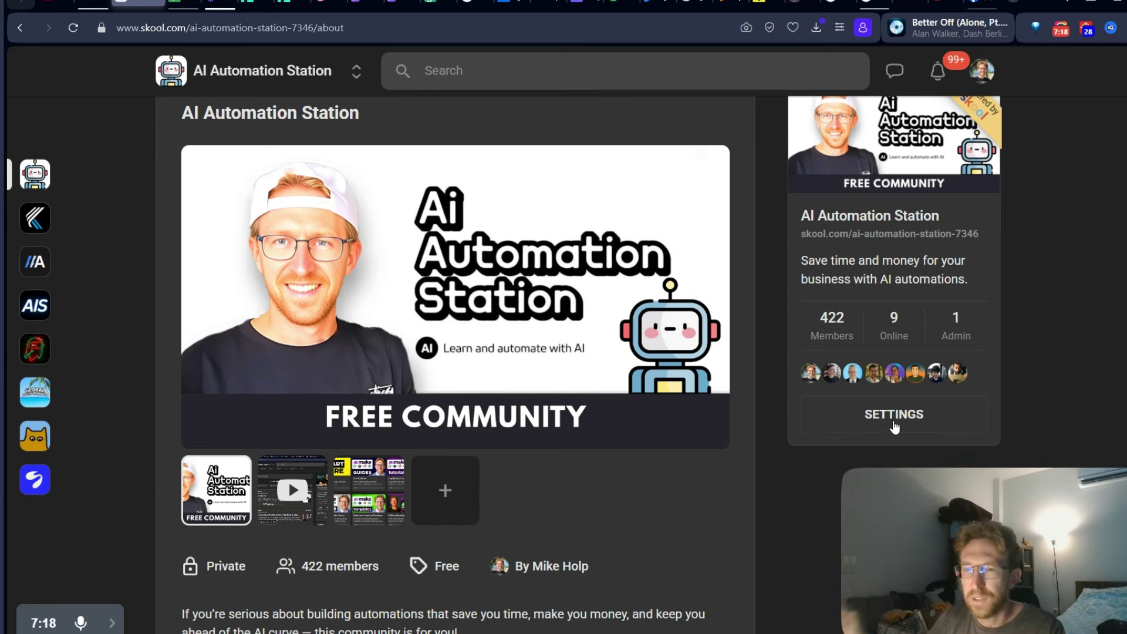
pyautogui.click(906, 415)
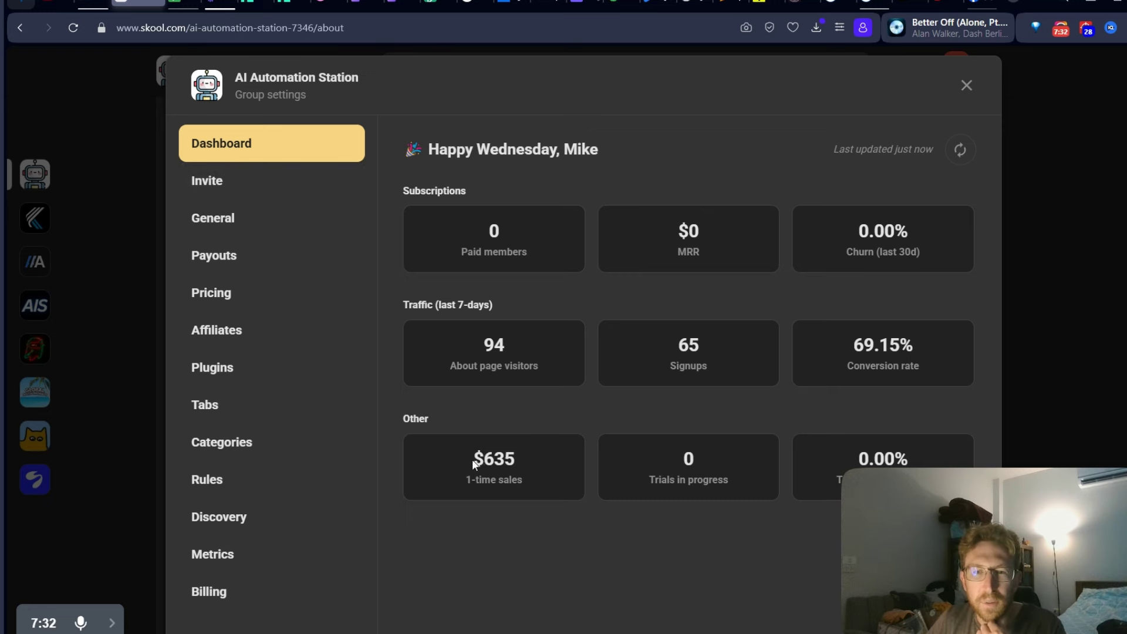
pyautogui.moveTo(472, 459); pyautogui.dragTo(515, 456)
pyautogui.click(529, 470)
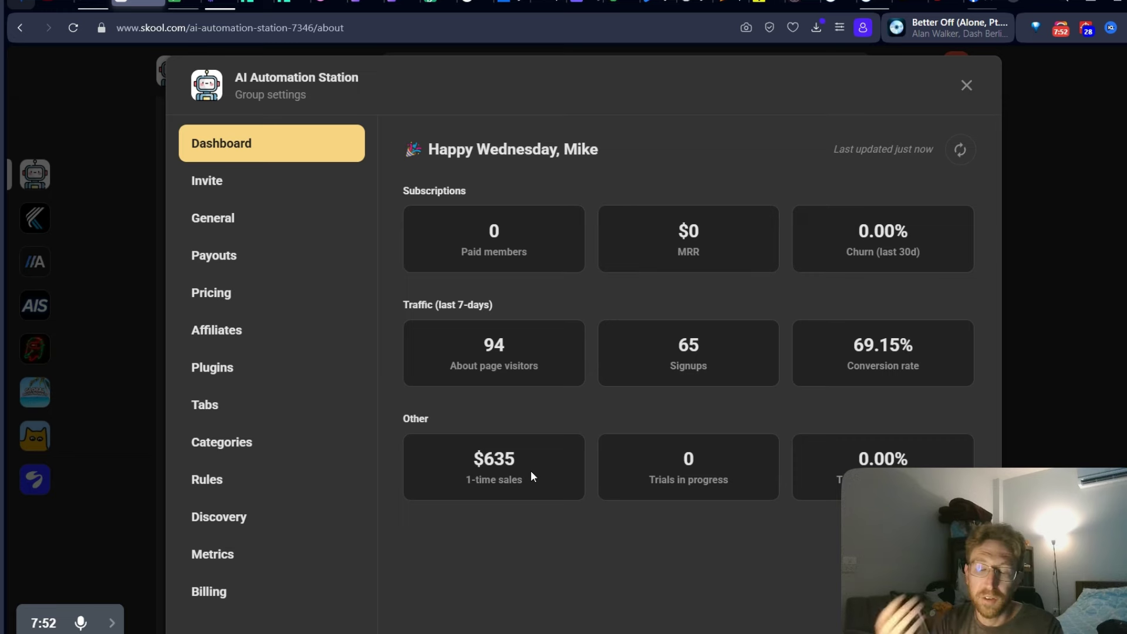
pyautogui.click(966, 86)
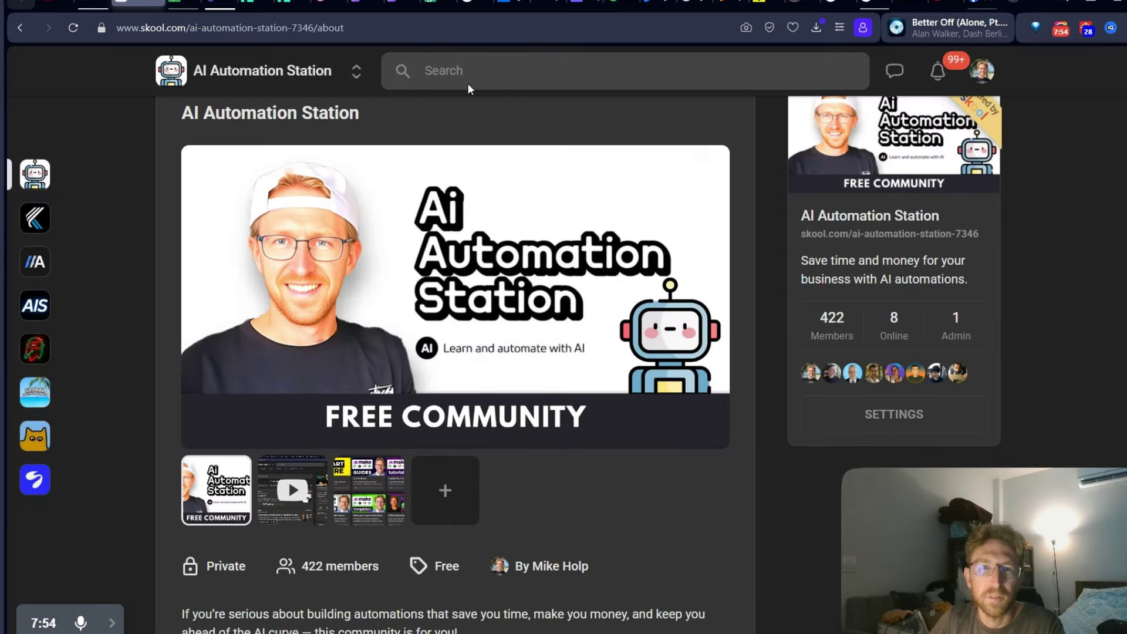
# Switch to the AI Automation Station Pro community and review the video thumbnail, price and description on its About page
pyautogui.click(355, 76)
pyautogui.click(353, 285)
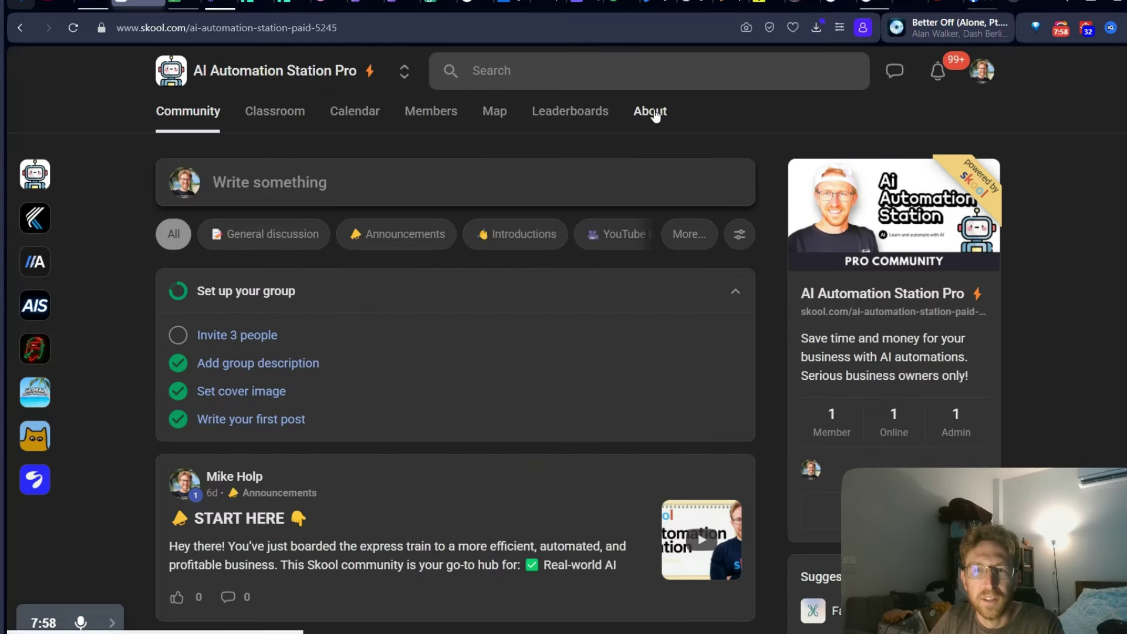
pyautogui.click(875, 311)
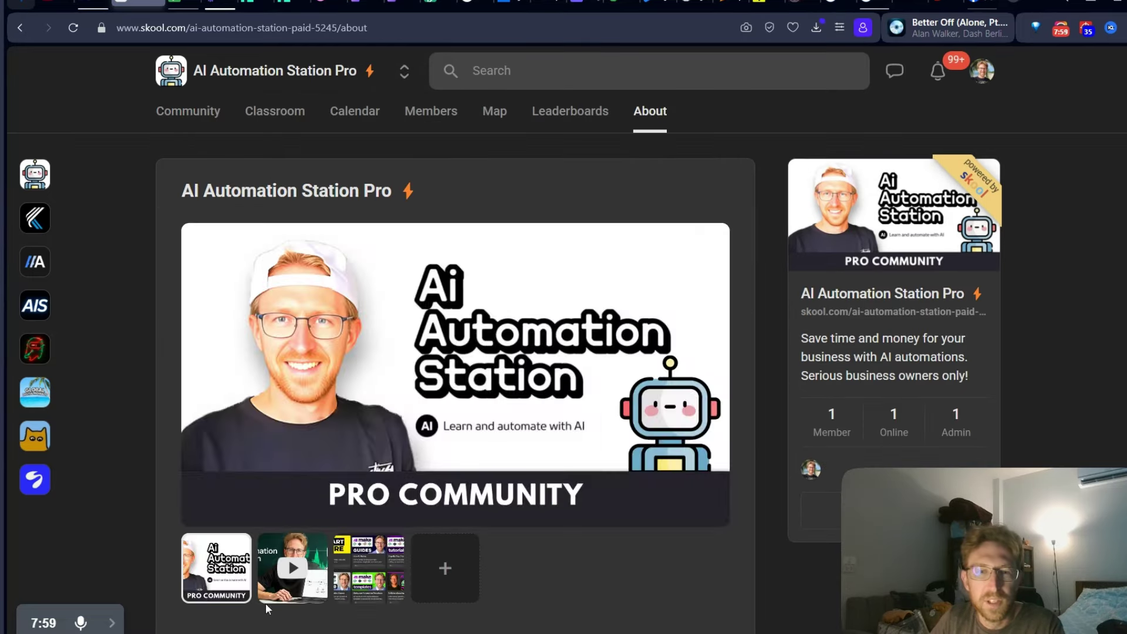
pyautogui.click(314, 593)
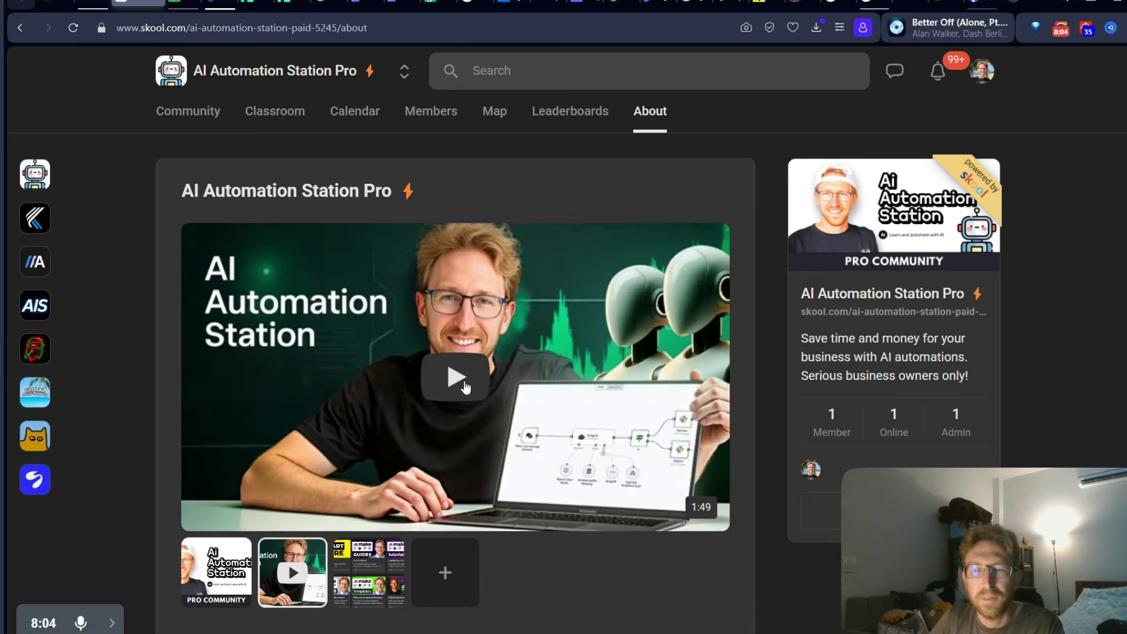
pyautogui.scroll(-2, 465, 387)
pyautogui.scroll(-4, 495, 511)
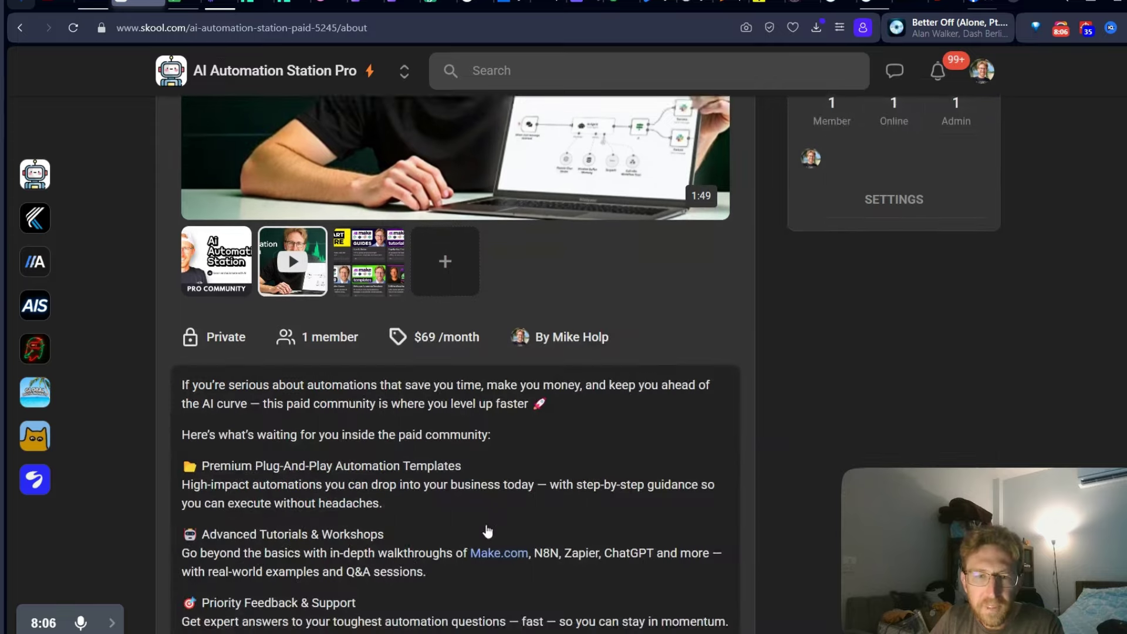
pyautogui.scroll(3, 487, 531)
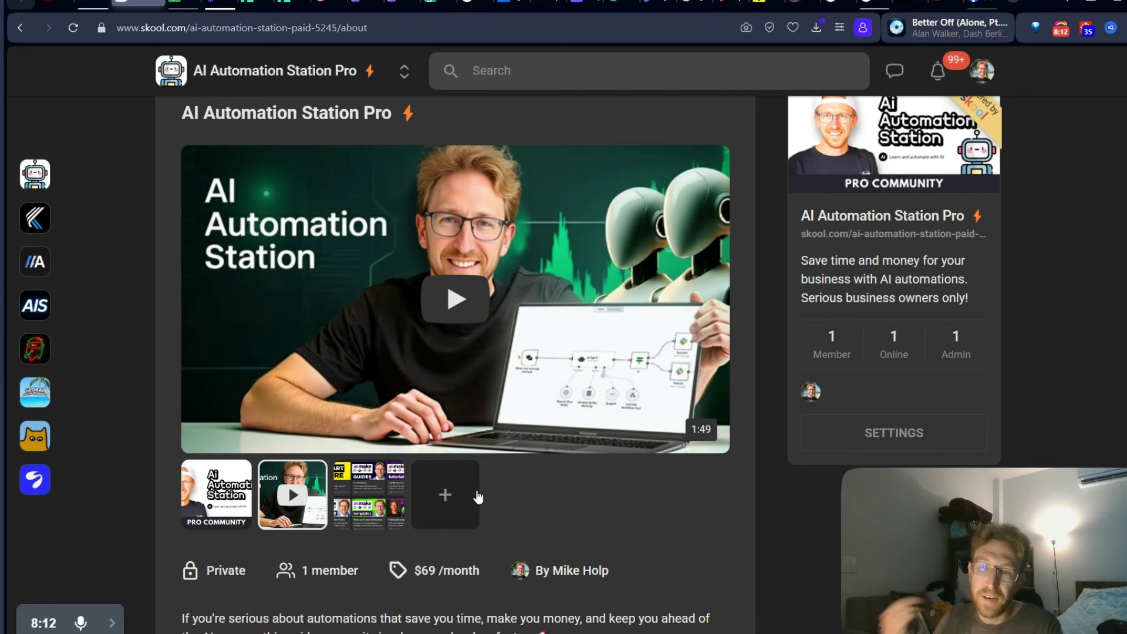
# Review the Pro community's custom URL option in the General settings and its Discovery criteria, and close the settings
pyautogui.click(915, 433)
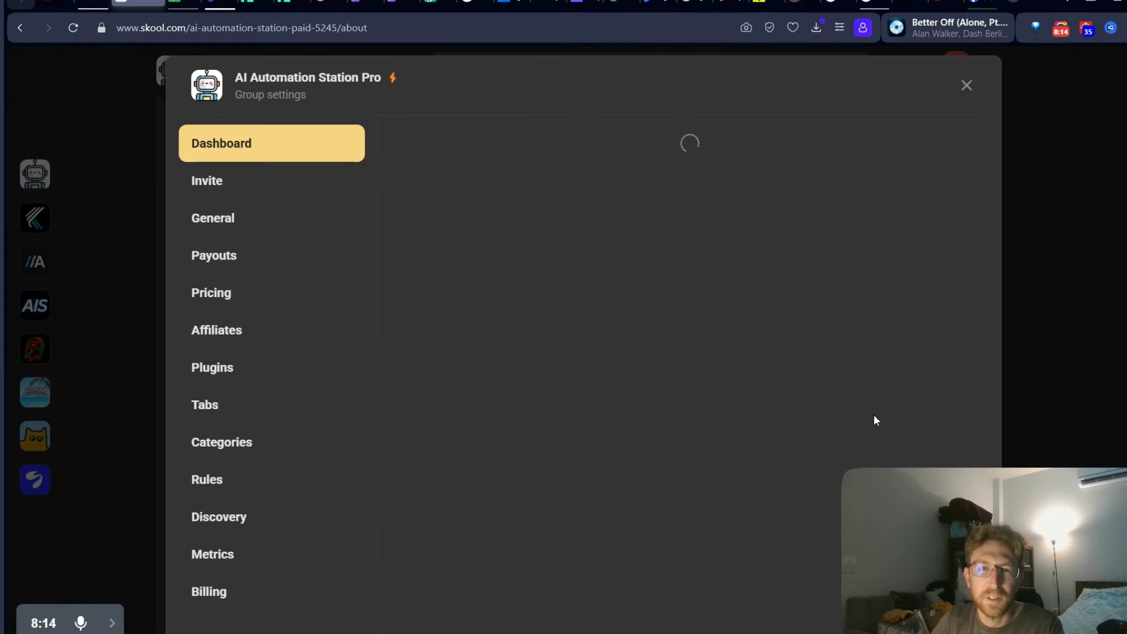
pyautogui.click(242, 216)
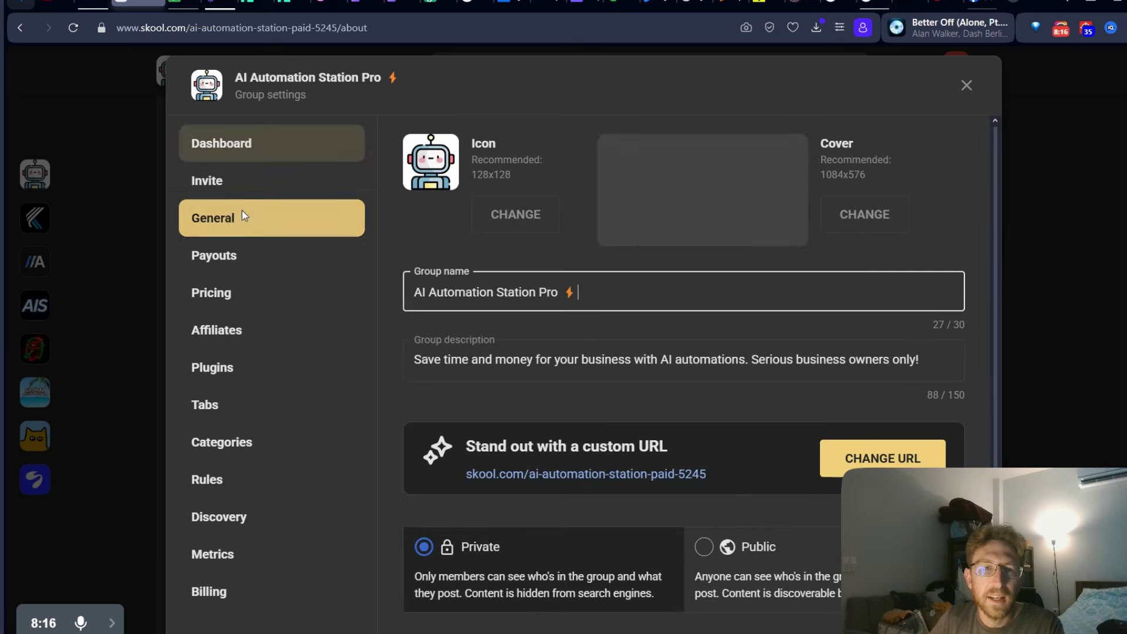
pyautogui.scroll(-1, 821, 425)
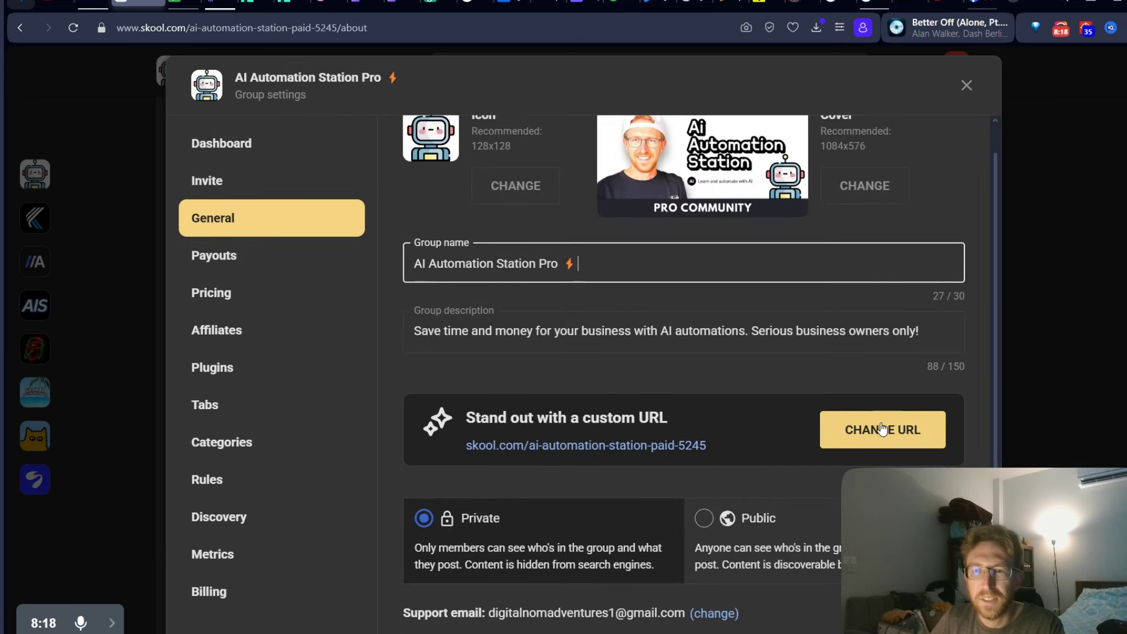
pyautogui.click(883, 430)
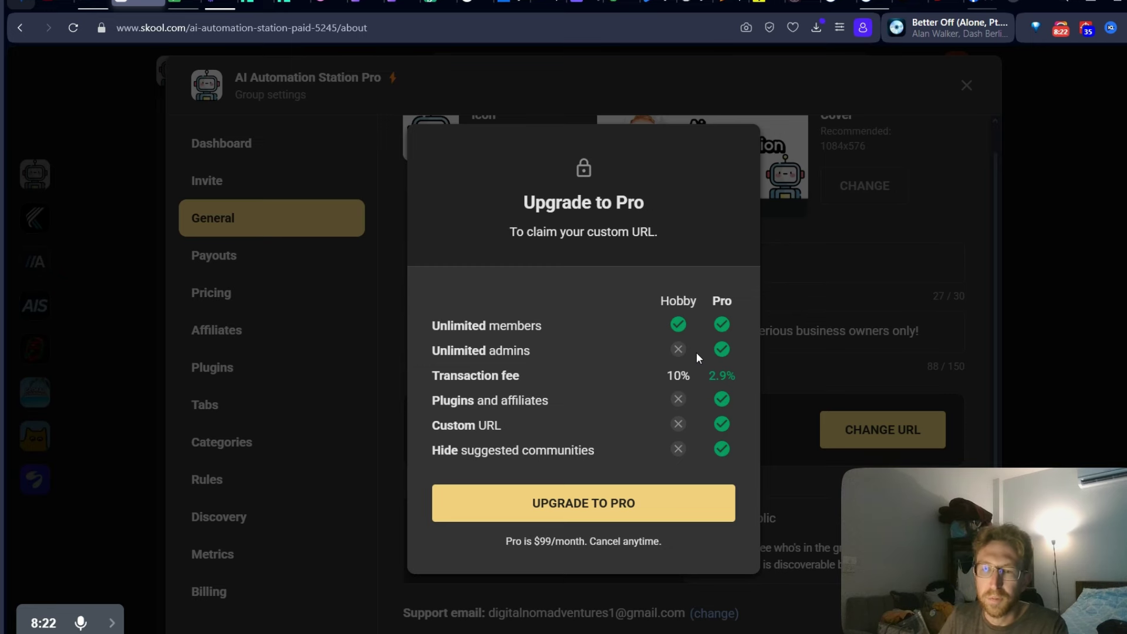
pyautogui.click(824, 337)
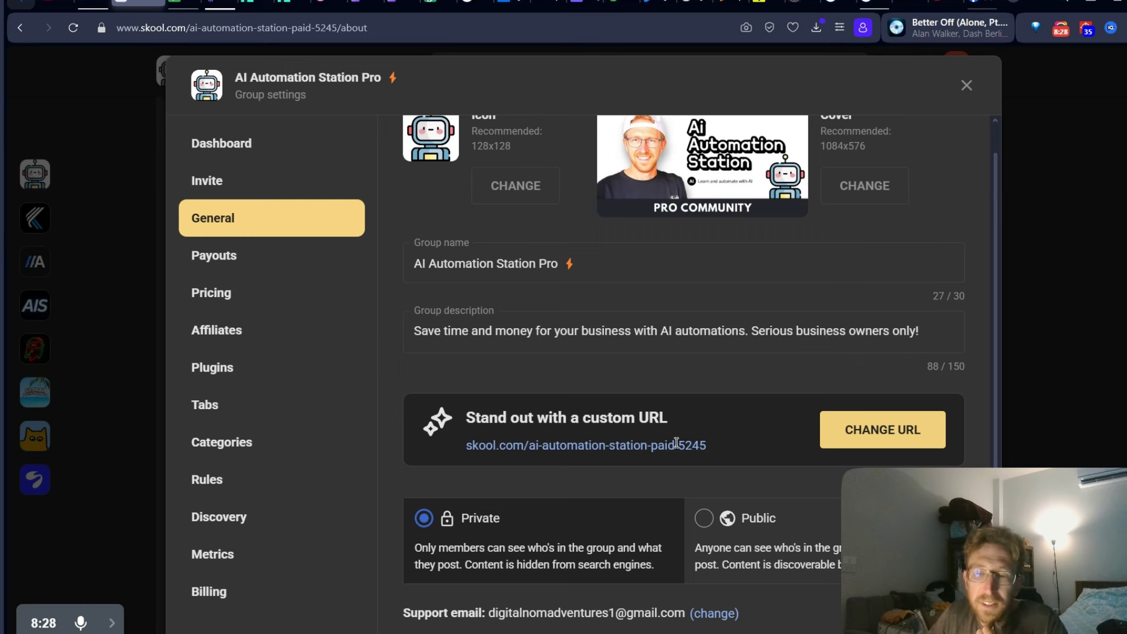
pyautogui.moveTo(466, 446); pyautogui.dragTo(710, 444)
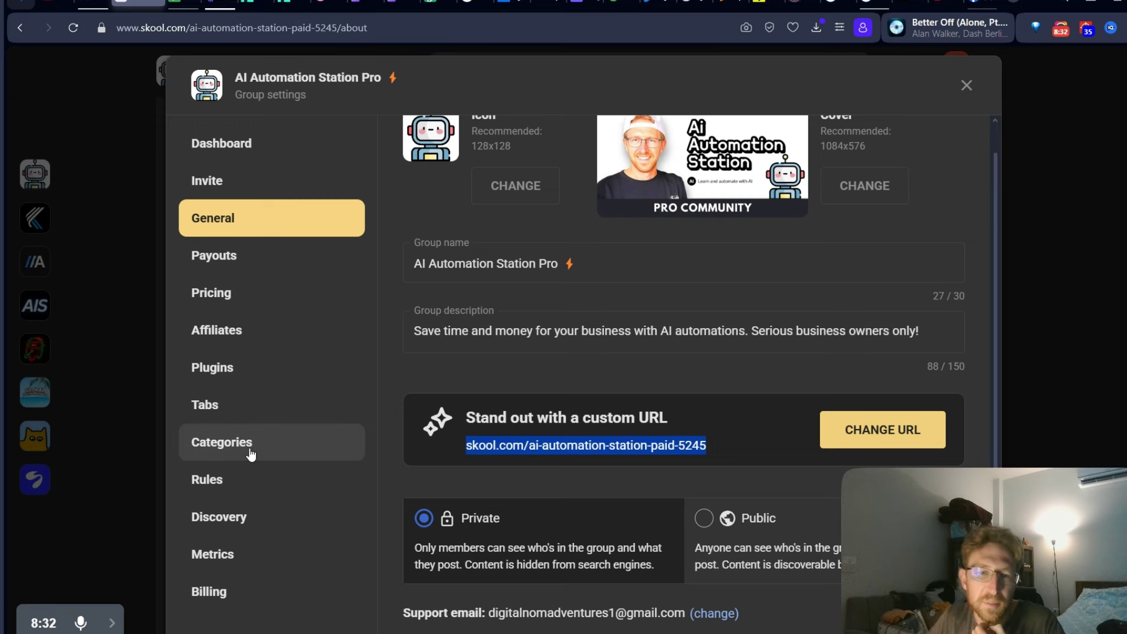
pyautogui.click(223, 517)
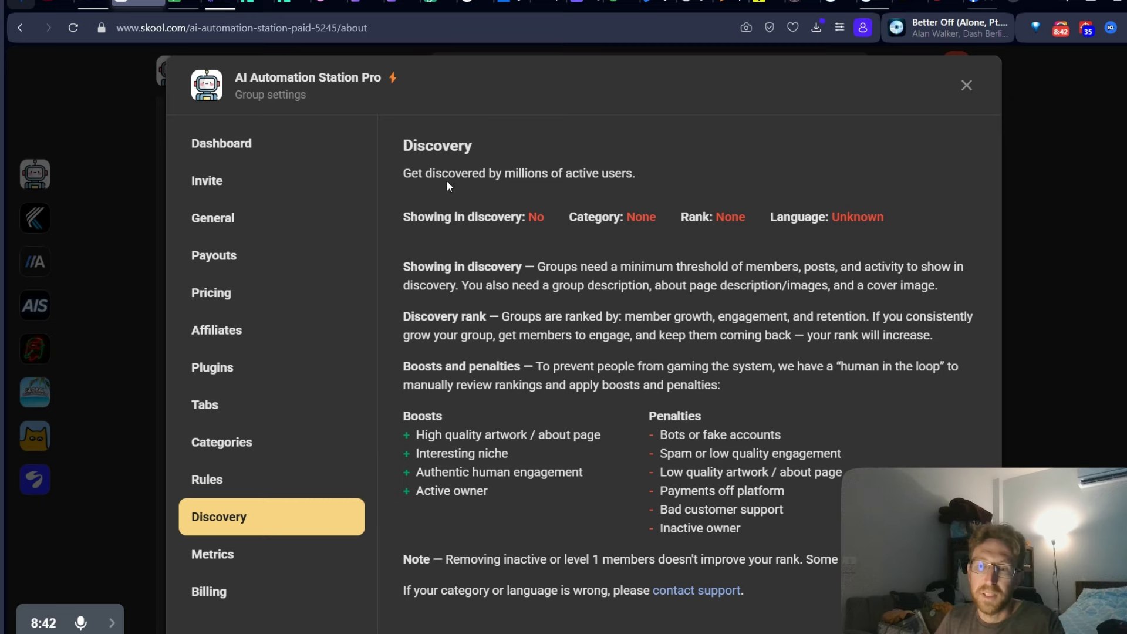
pyautogui.click(966, 86)
# Open the Discover communities page and browse the ranked communities with their member numbers and prices
pyautogui.click(412, 81)
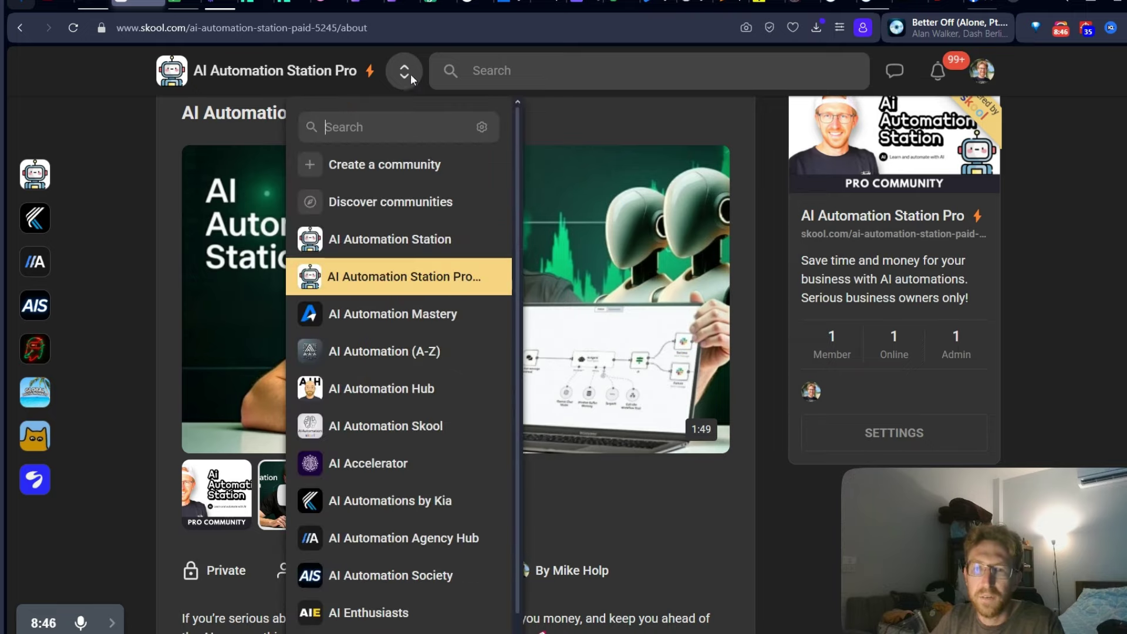
pyautogui.click(369, 211)
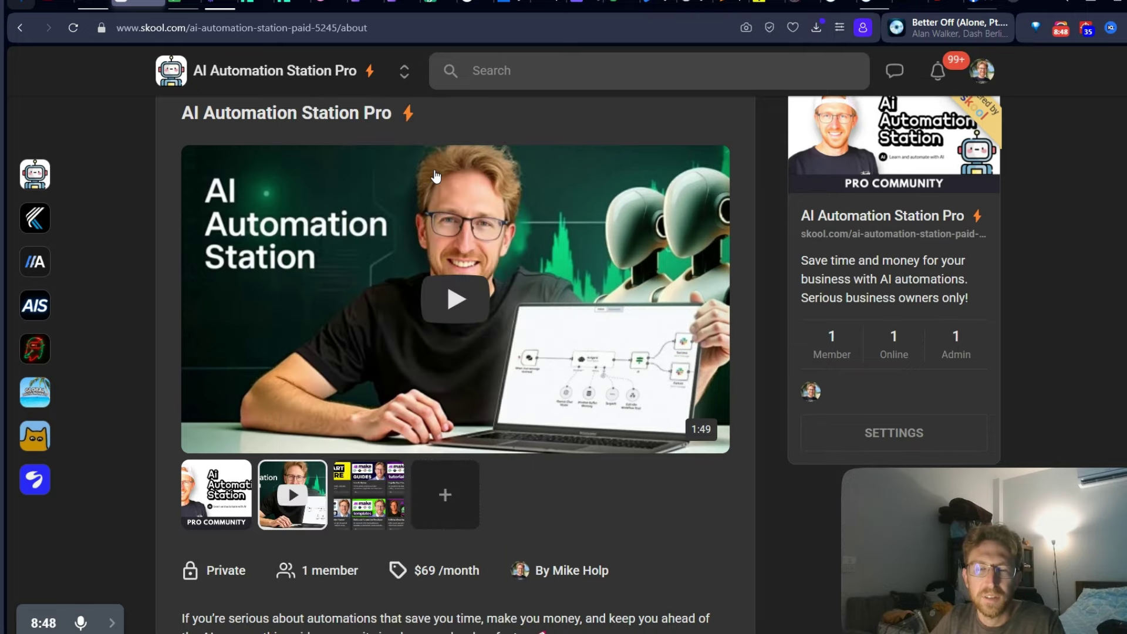
pyautogui.scroll(-3, 380, 284)
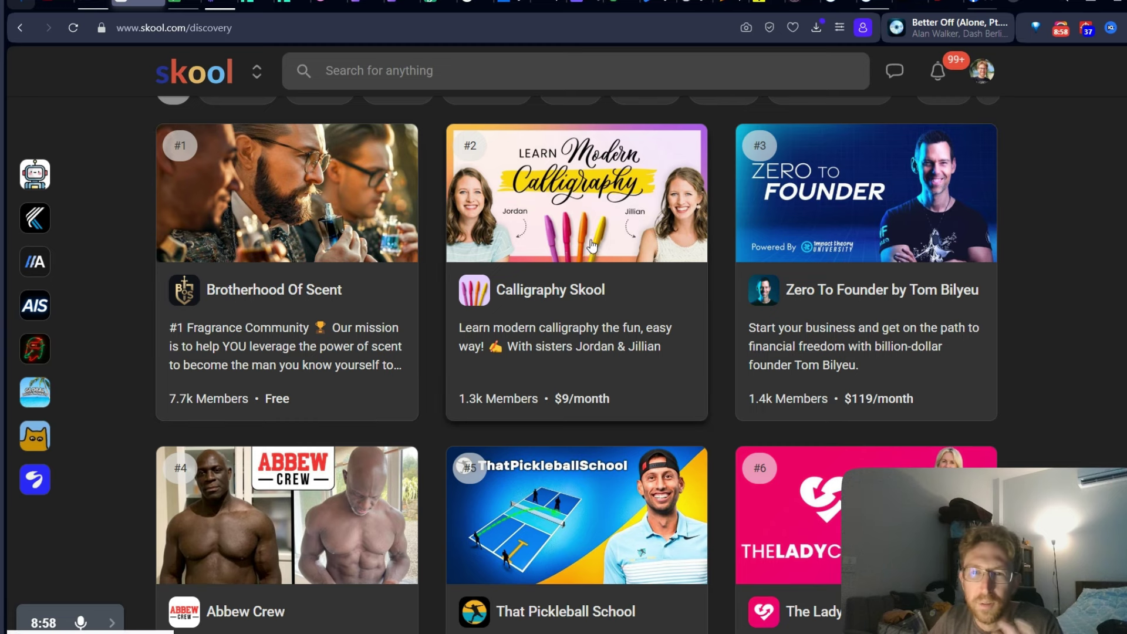
pyautogui.scroll(-1, 591, 253)
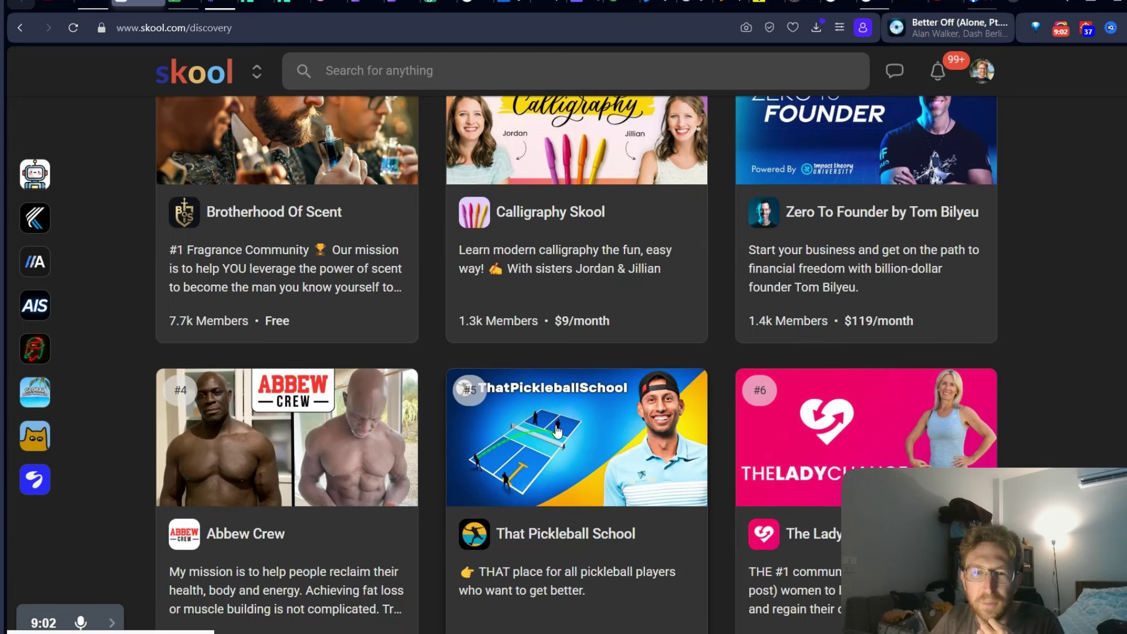
pyautogui.scroll(-2, 569, 449)
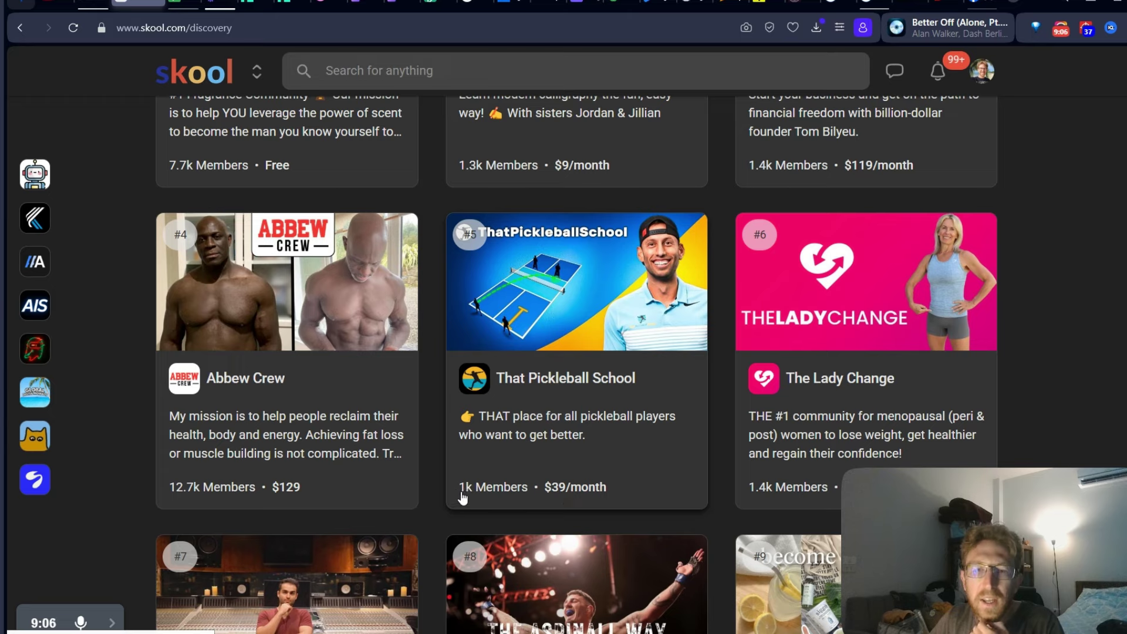
# Open the That Pickleball School community, compare its Monthly and Annual membership options in the join dialog, and close the dialog
pyautogui.click(546, 456)
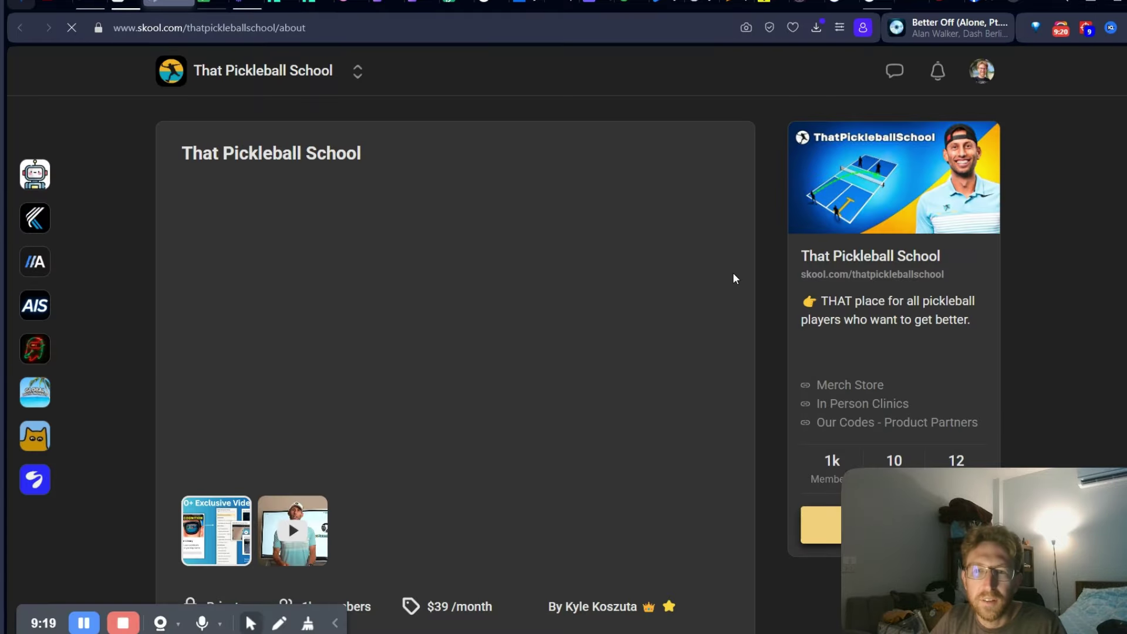
pyautogui.scroll(-2, 942, 301)
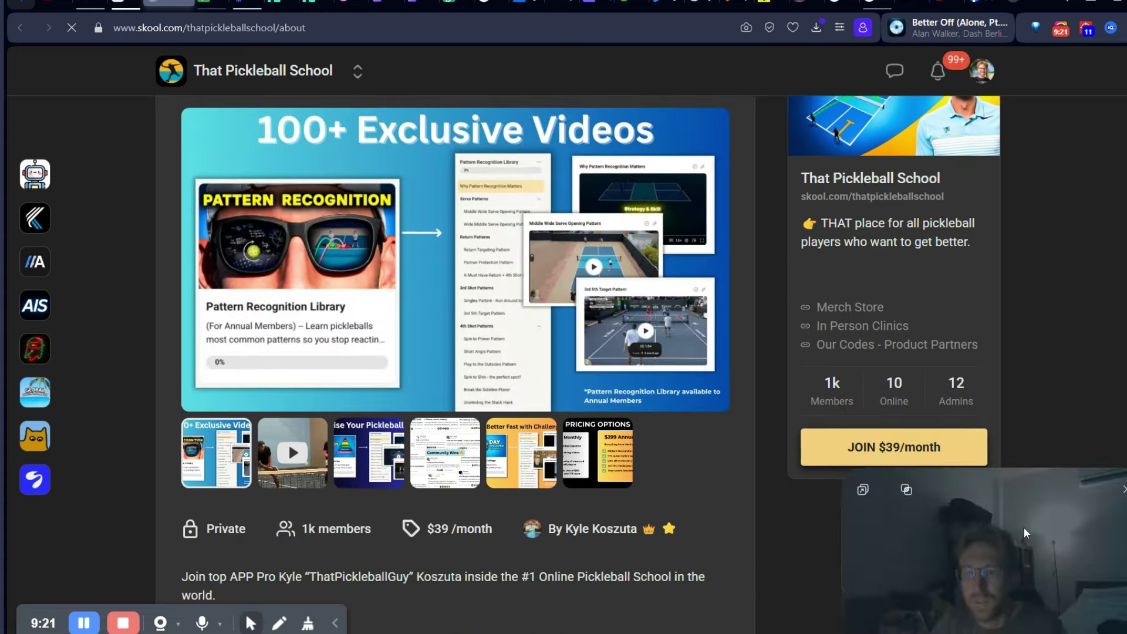
pyautogui.click(898, 460)
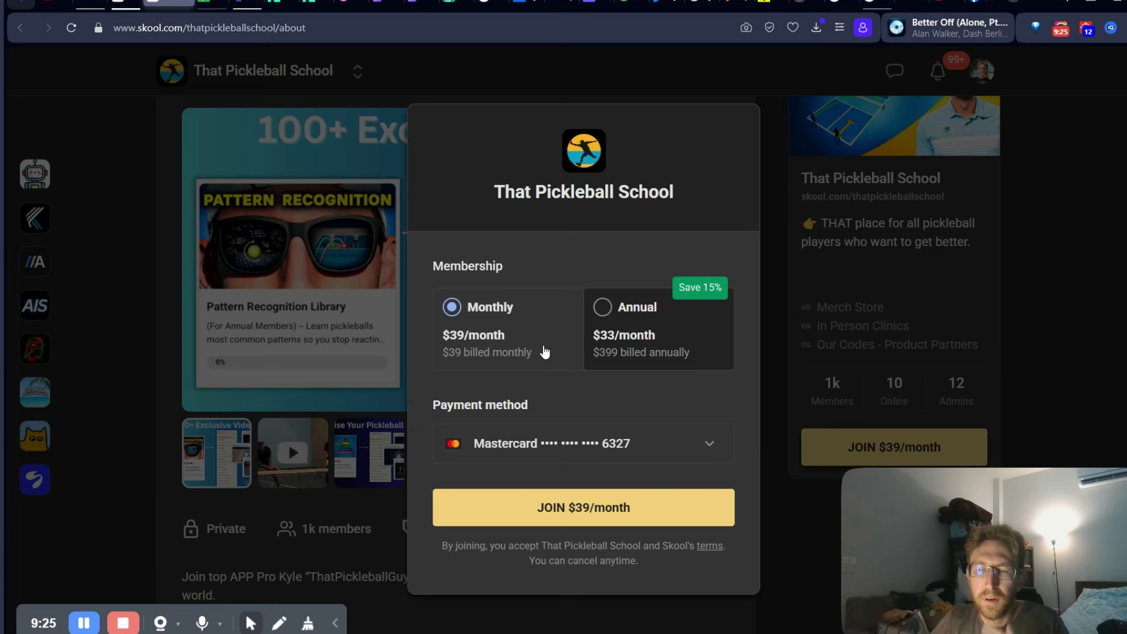
pyautogui.click(660, 302)
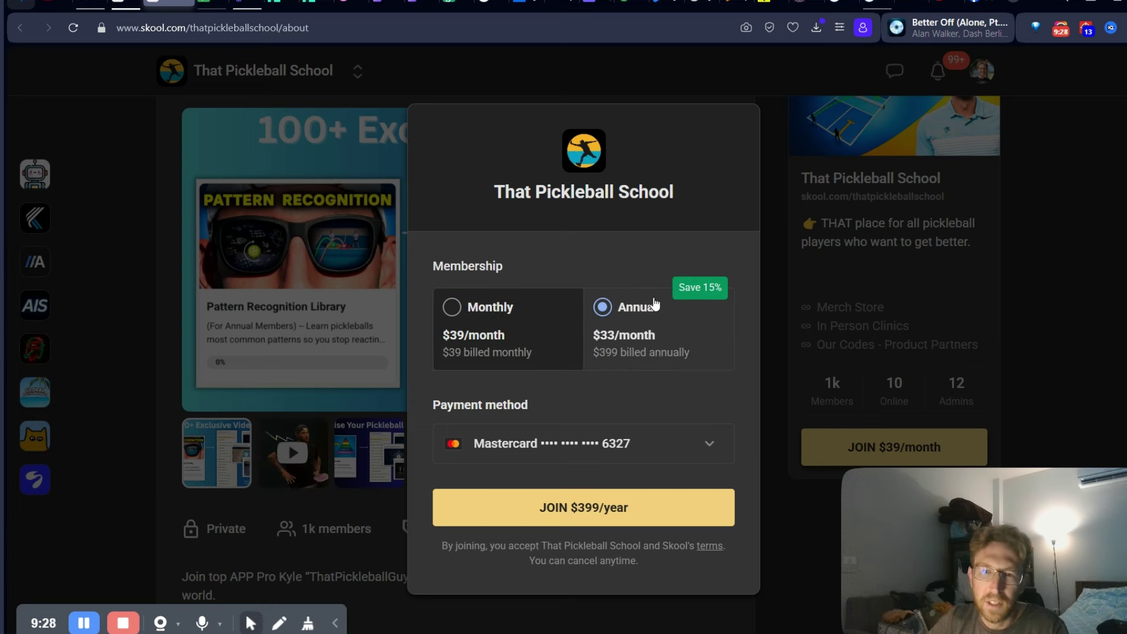
pyautogui.click(506, 326)
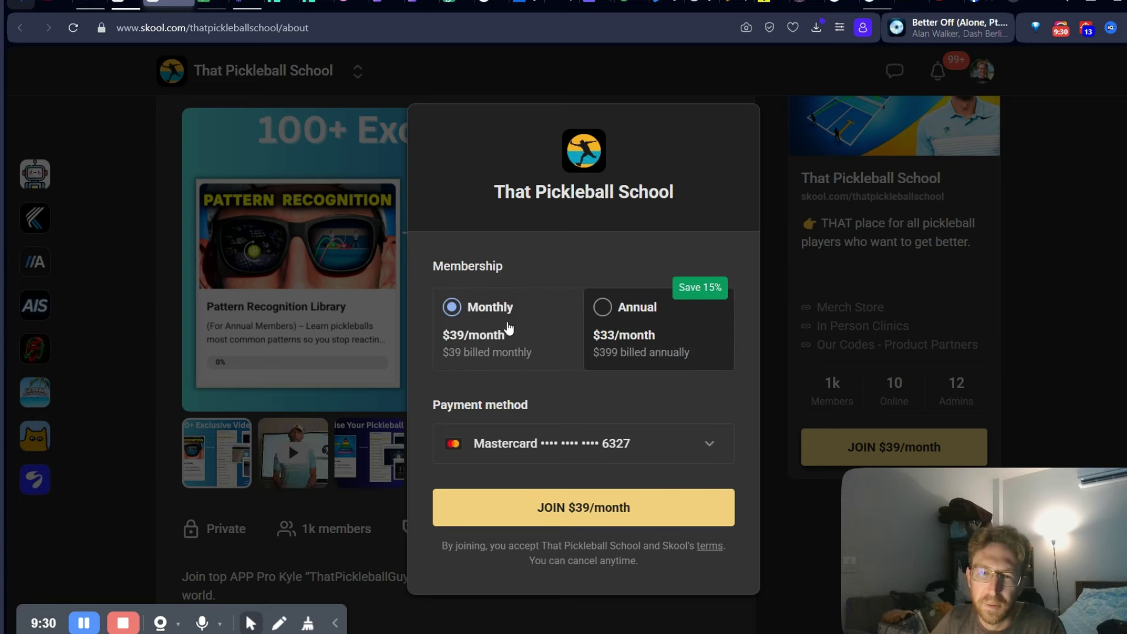
pyautogui.click(1049, 261)
# Read the That Pickleball School About page with its benefits and annual bonuses, and return to the Discover communities list
pyautogui.scroll(1, 773, 431)
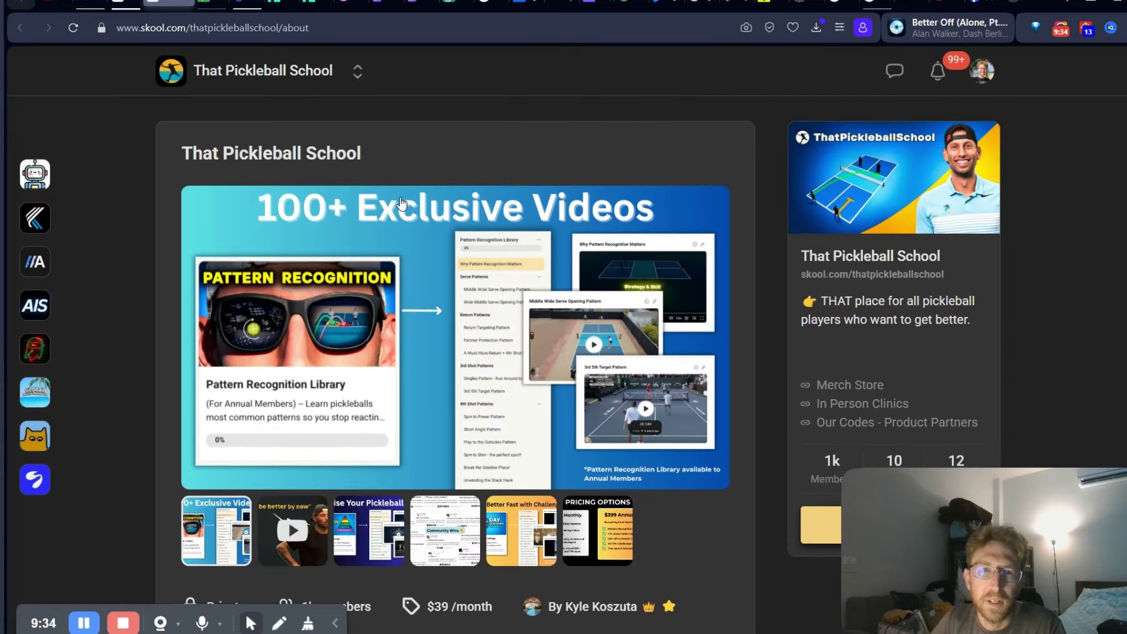
pyautogui.scroll(-2, 423, 240)
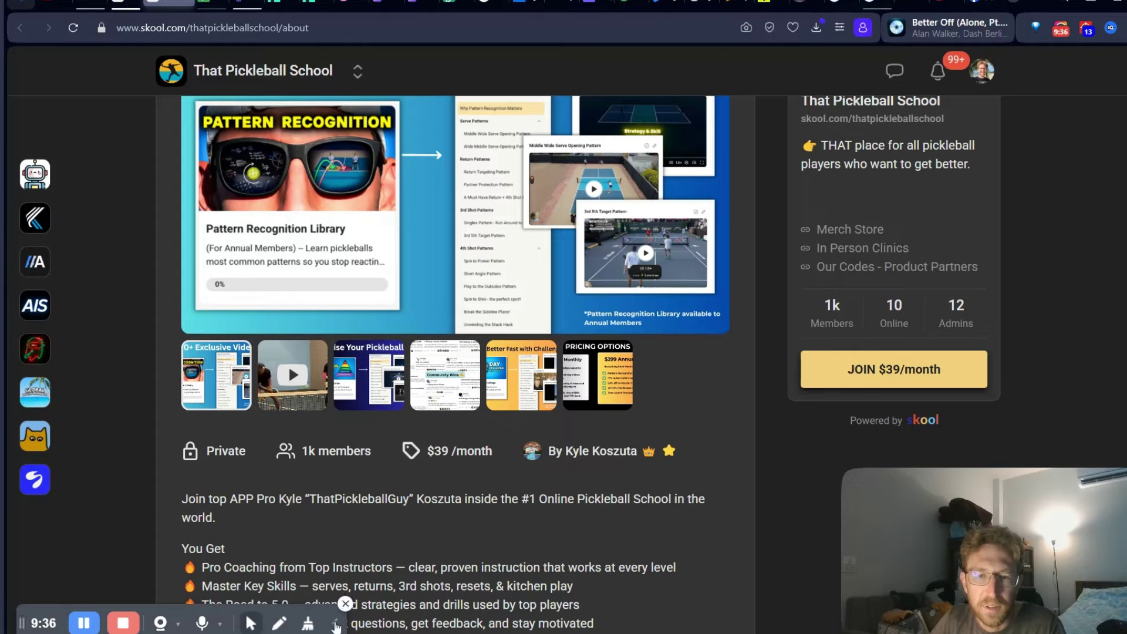
pyautogui.scroll(-4, 276, 446)
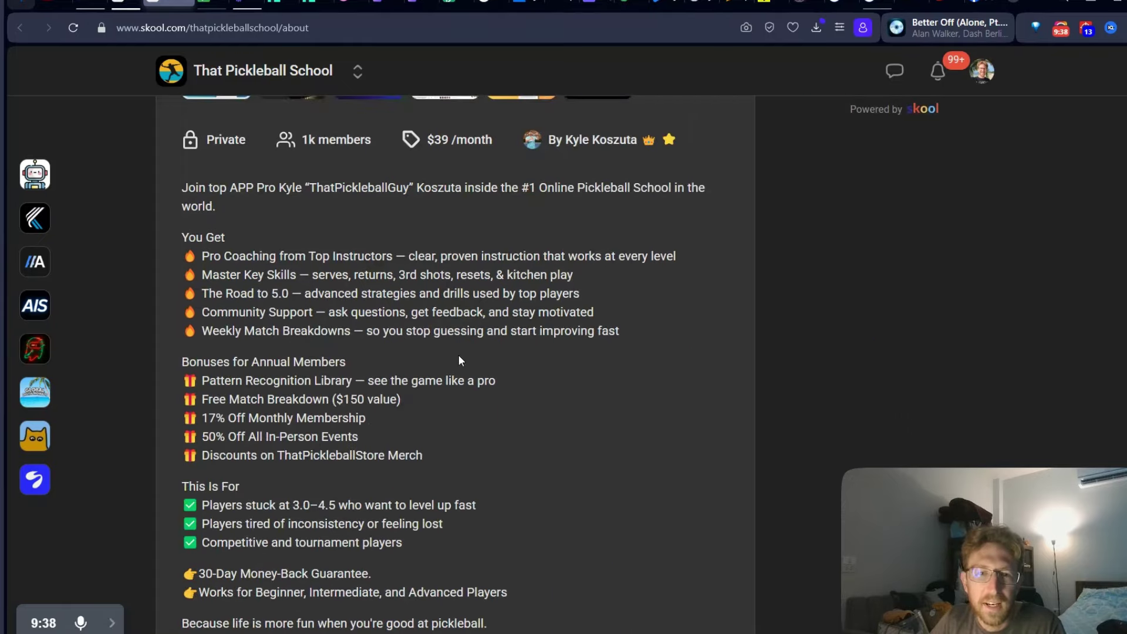
pyautogui.scroll(8, 460, 360)
pyautogui.hotkey('alt', 'Left')
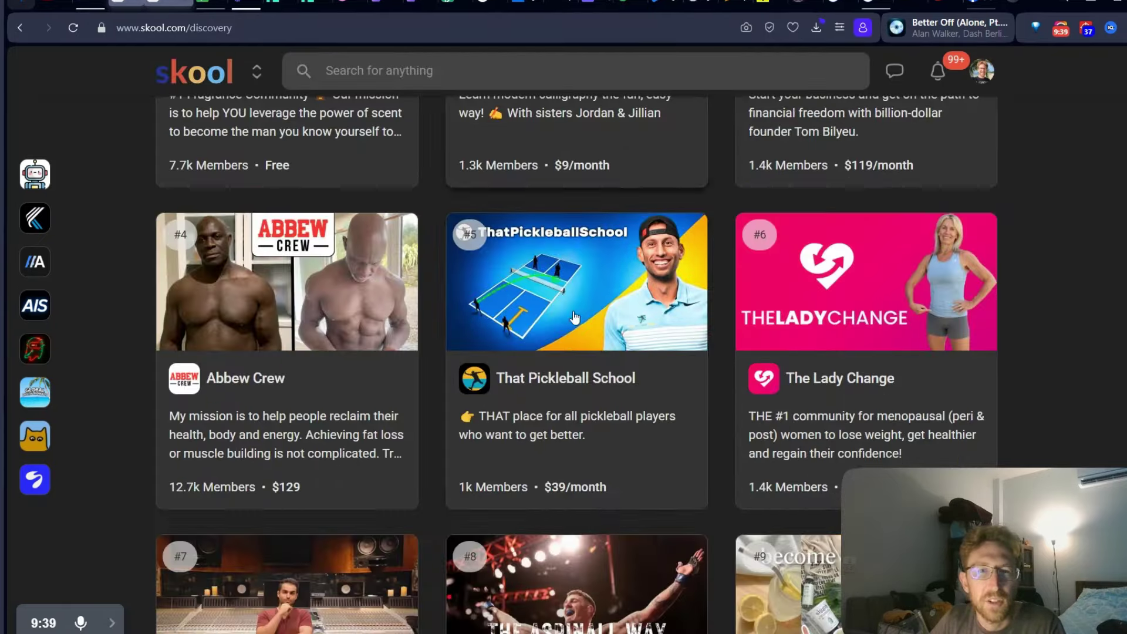
pyautogui.scroll(-2, 714, 380)
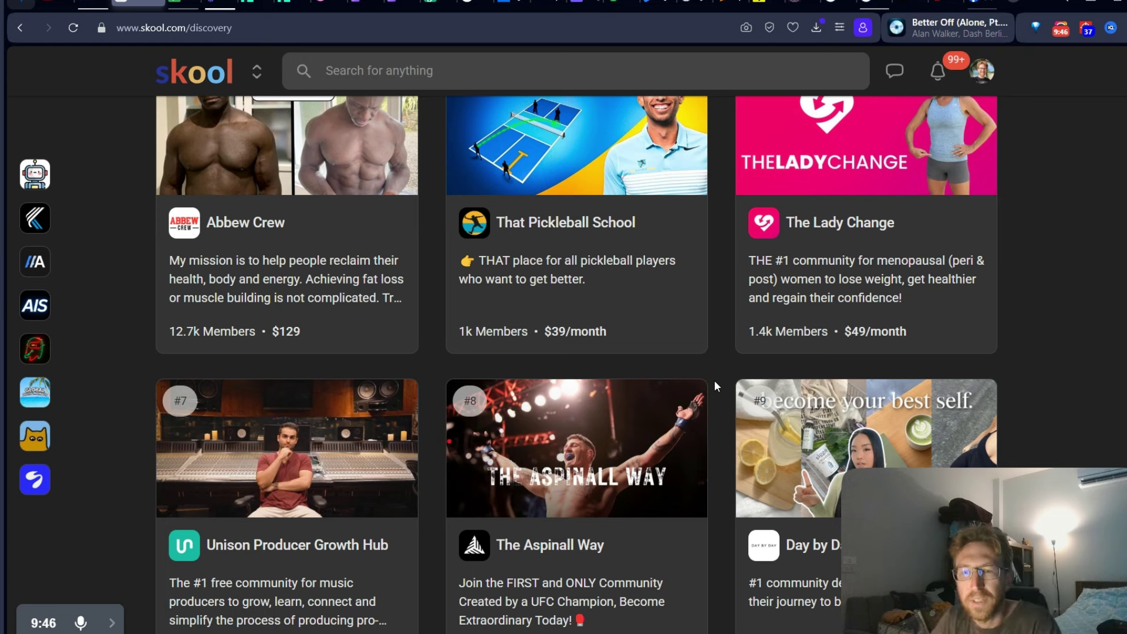
# Open your own profile and review the activity calendar, owned communities and memberships
pyautogui.click(981, 70)
pyautogui.click(873, 170)
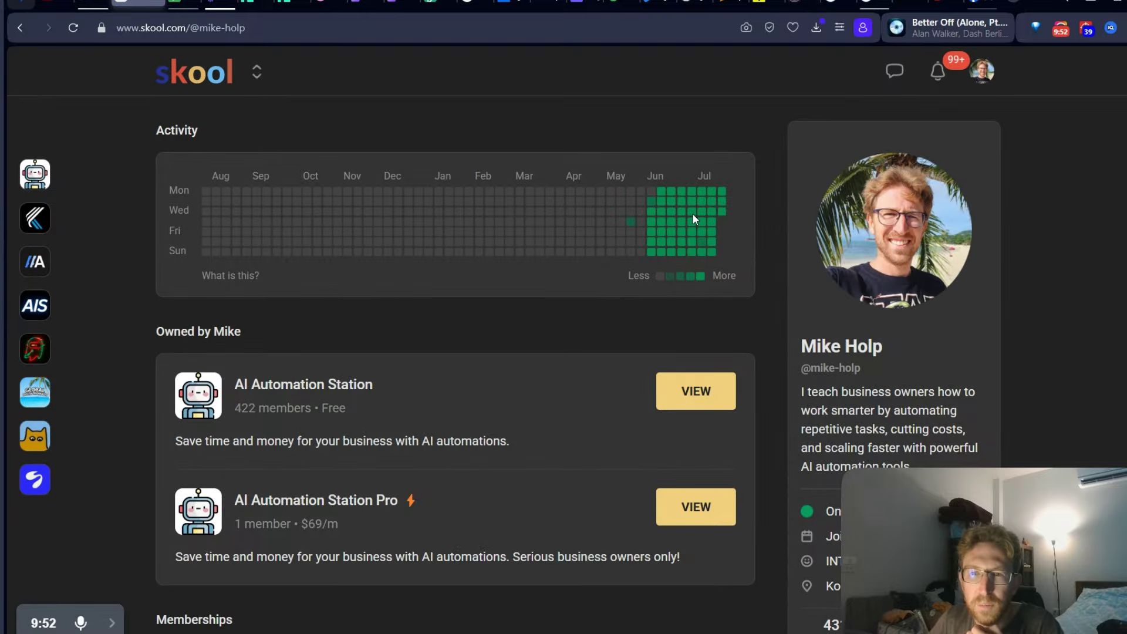
pyautogui.moveTo(699, 212)
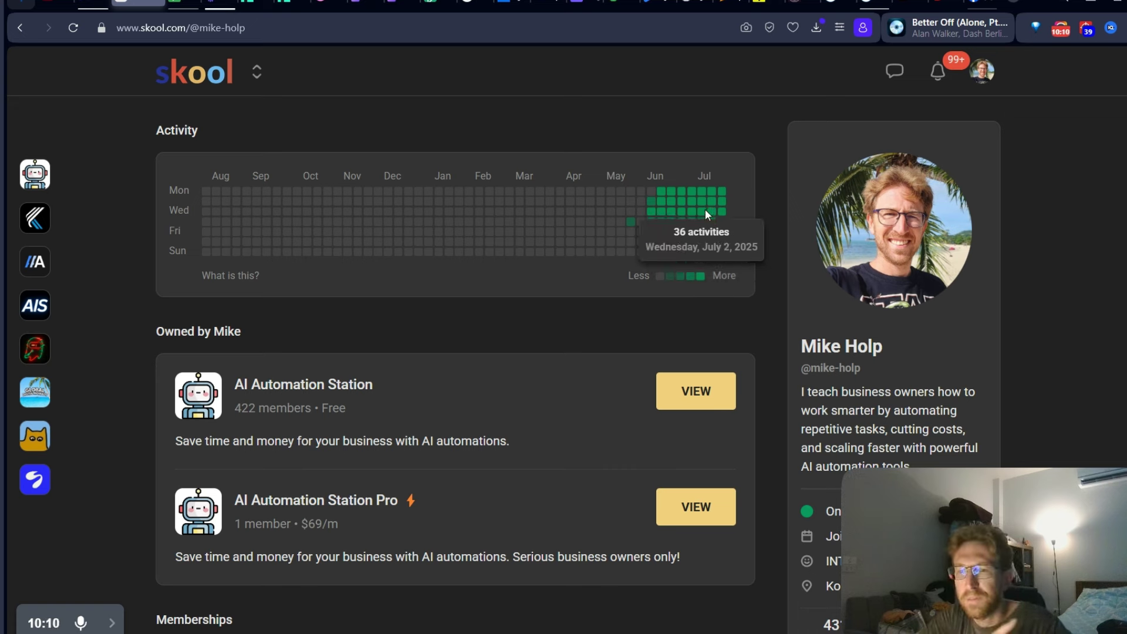
pyautogui.scroll(-4, 752, 297)
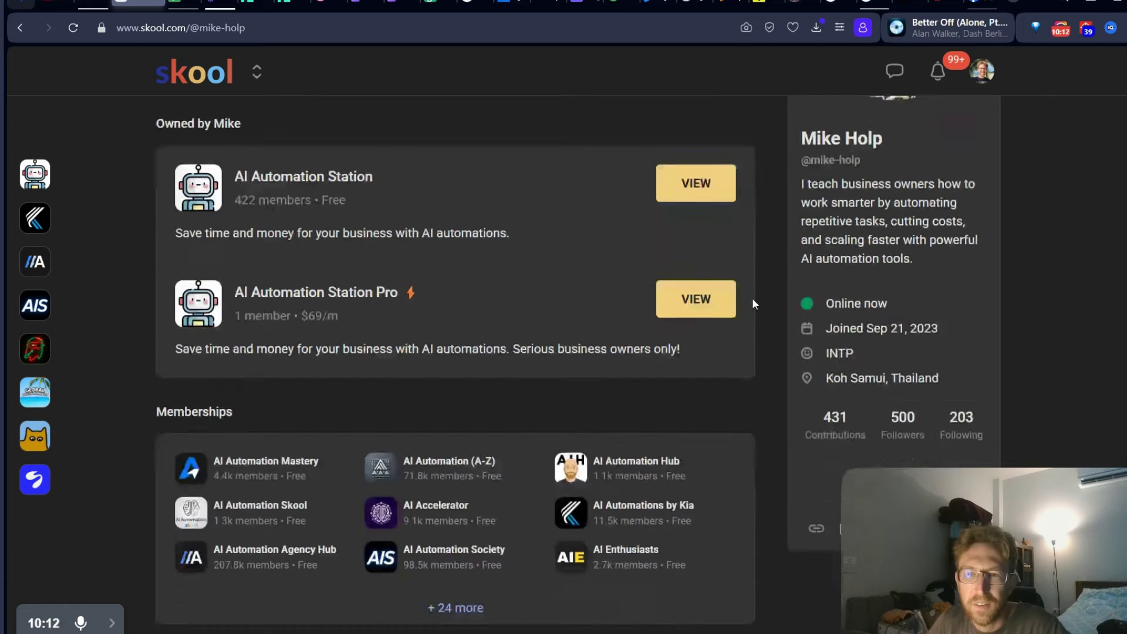
# Switch to the Skoolers community and find the Status section explaining the emojis next to member names
pyautogui.click(257, 72)
pyautogui.scroll(-1, 244, 448)
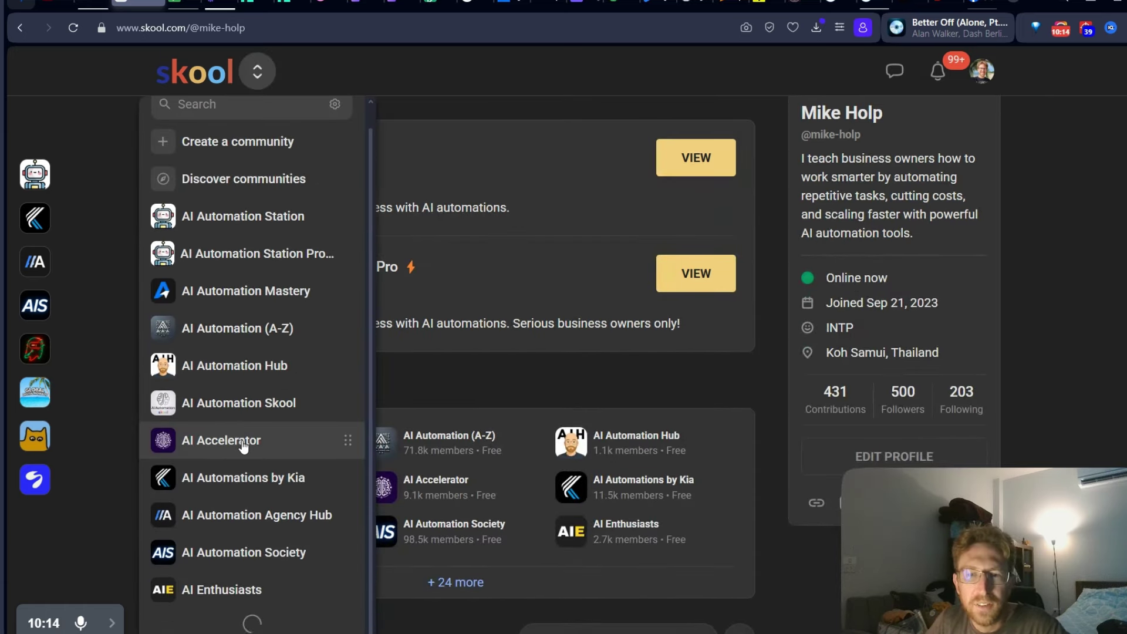
pyautogui.scroll(-10, 282, 451)
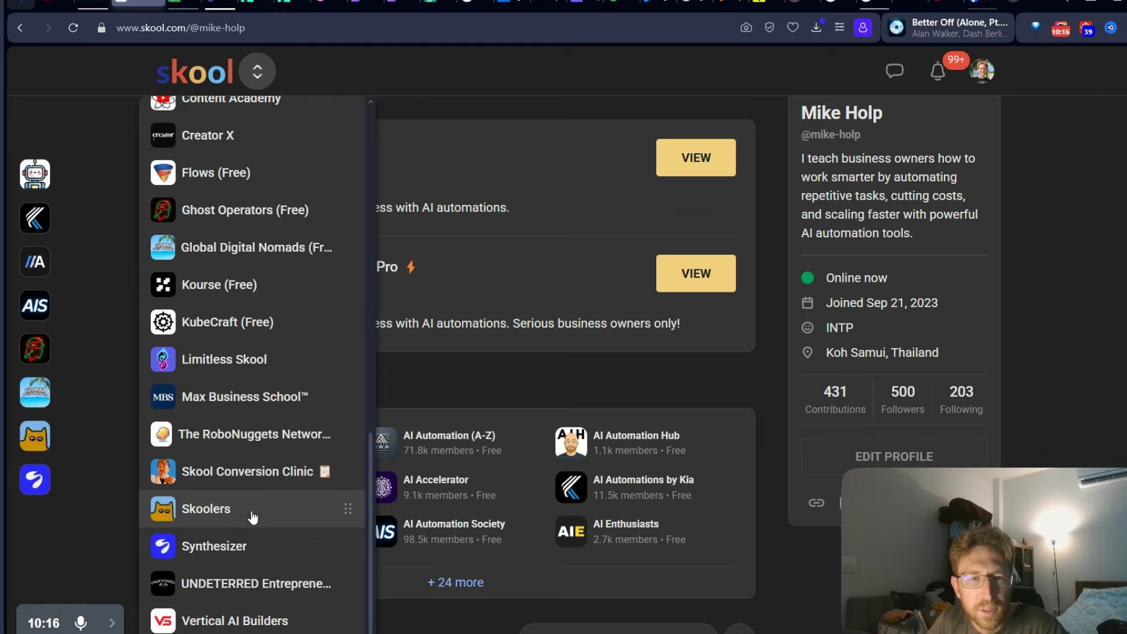
pyautogui.click(252, 516)
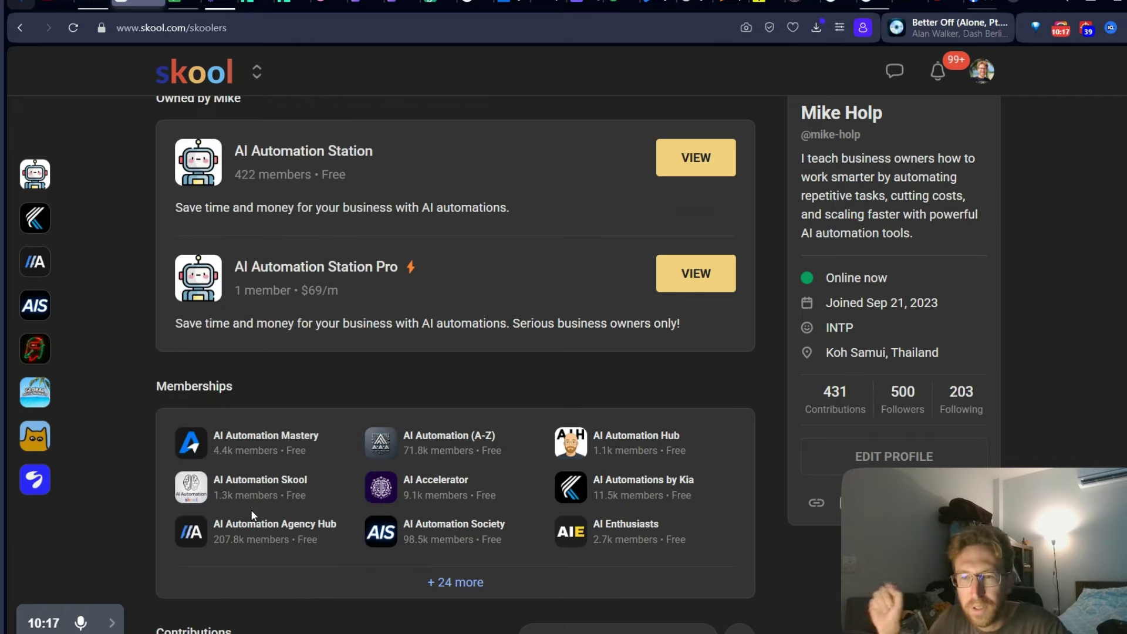
pyautogui.scroll(-2, 586, 446)
pyautogui.scroll(-4, 641, 434)
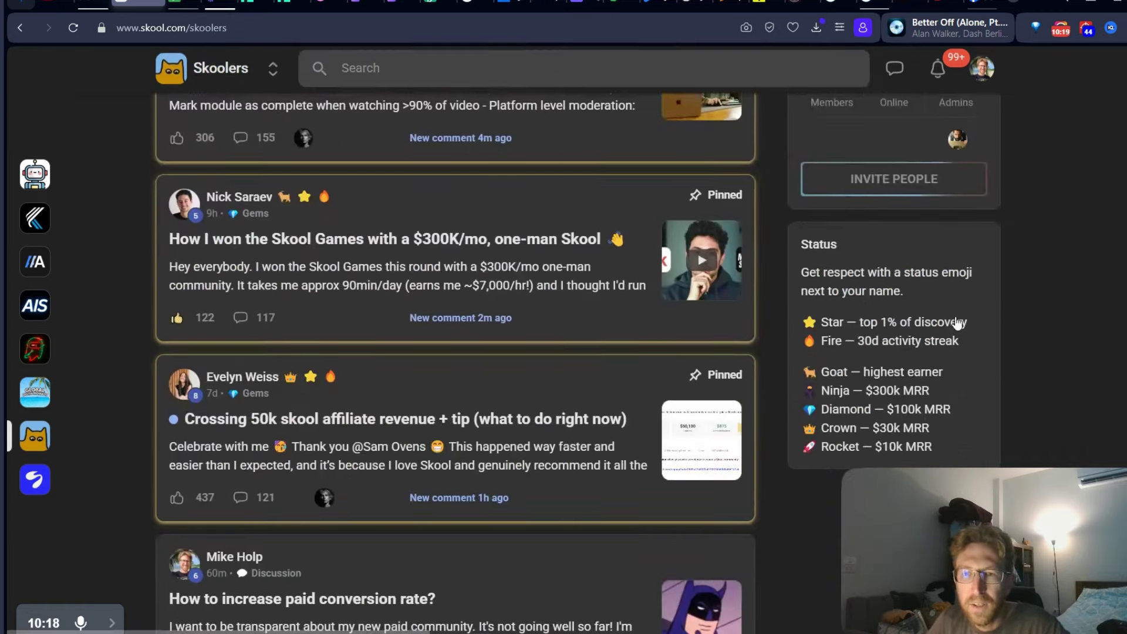
pyautogui.scroll(5, 322, 170)
pyautogui.scroll(-6, 866, 300)
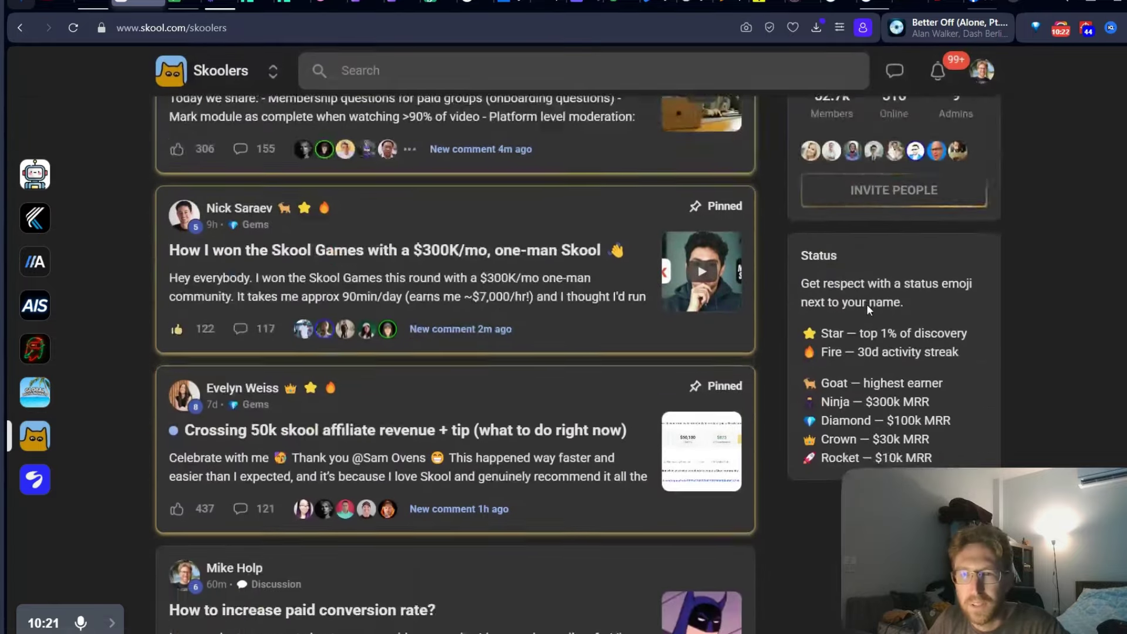
# Highlight the Star (top 1% of discovery) and Fire (30d activity streak) entries in the Status section
pyautogui.moveTo(803, 247); pyautogui.dragTo(978, 242)
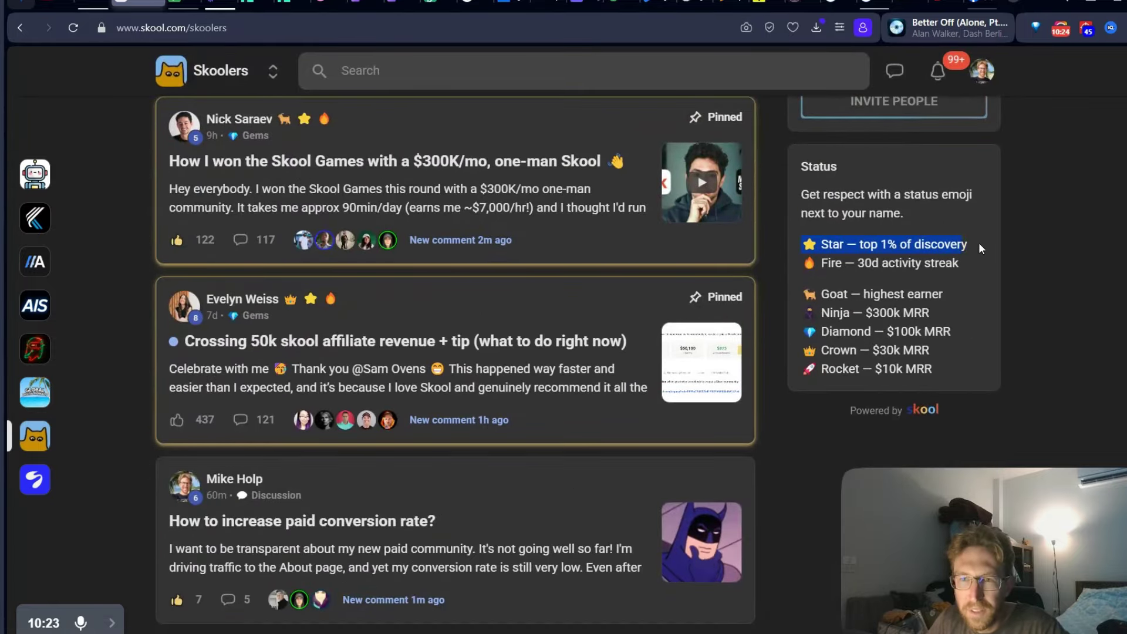
pyautogui.click(947, 248)
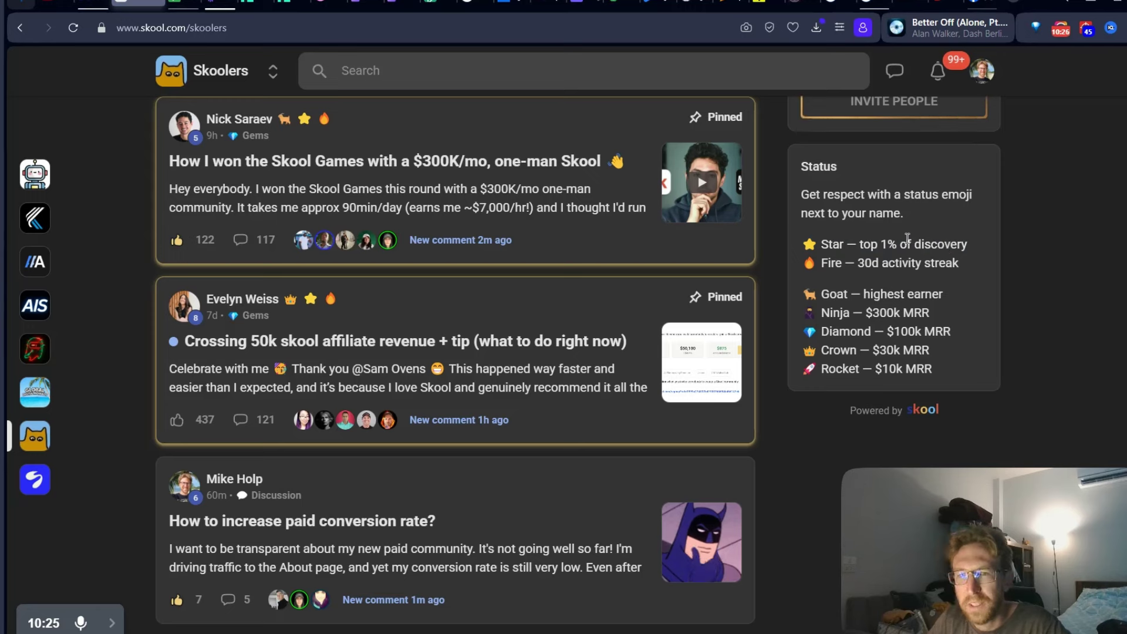
pyautogui.doubleClick(808, 244)
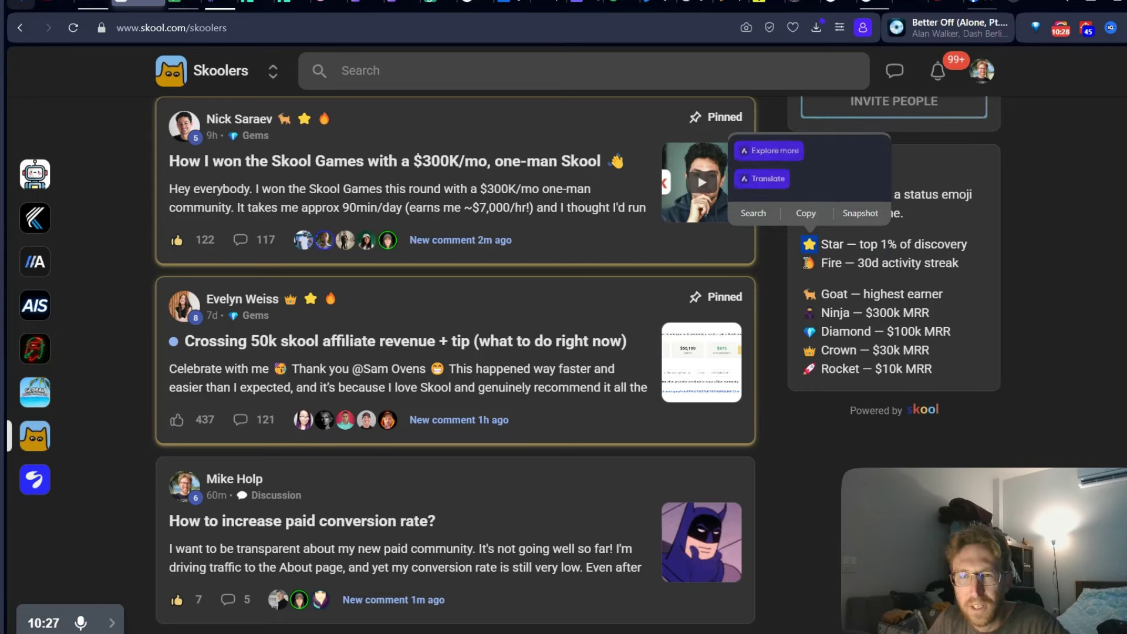
pyautogui.moveTo(806, 263); pyautogui.dragTo(970, 259)
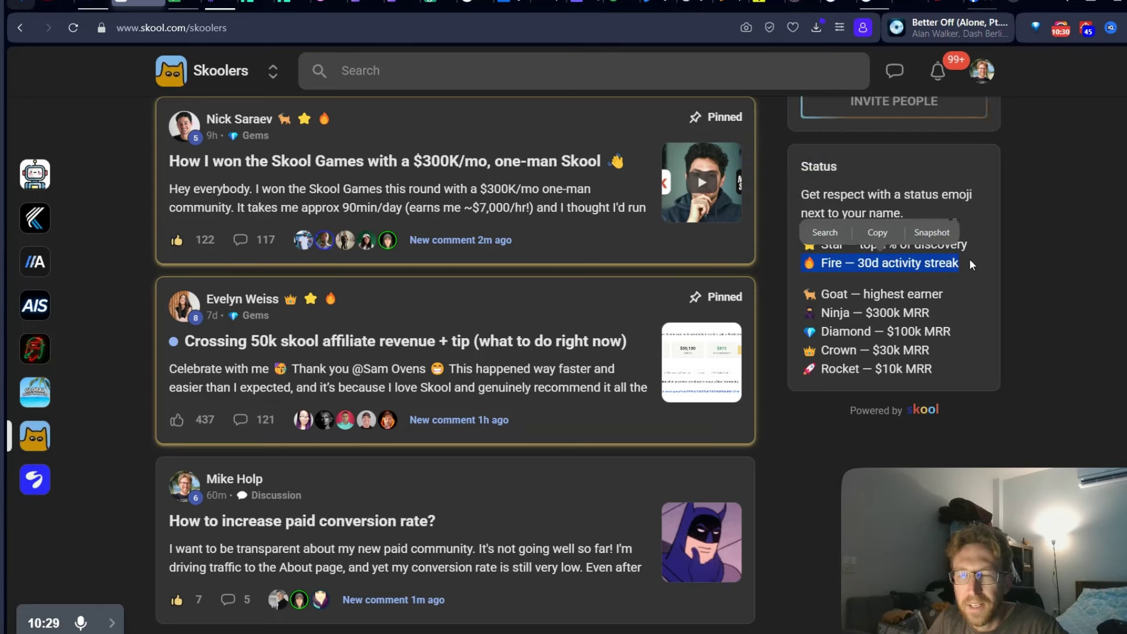
pyautogui.click(952, 264)
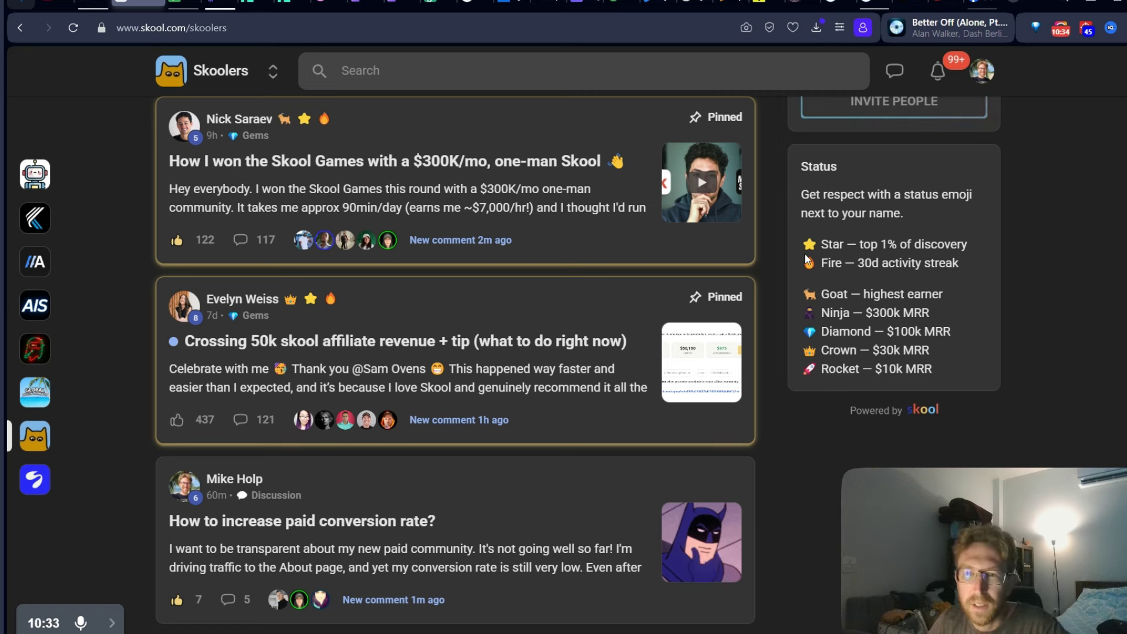
# Highlight the Goat emoji and its "highest earner" entry in the Status section, and clear the selection
pyautogui.tripleClick(832, 292)
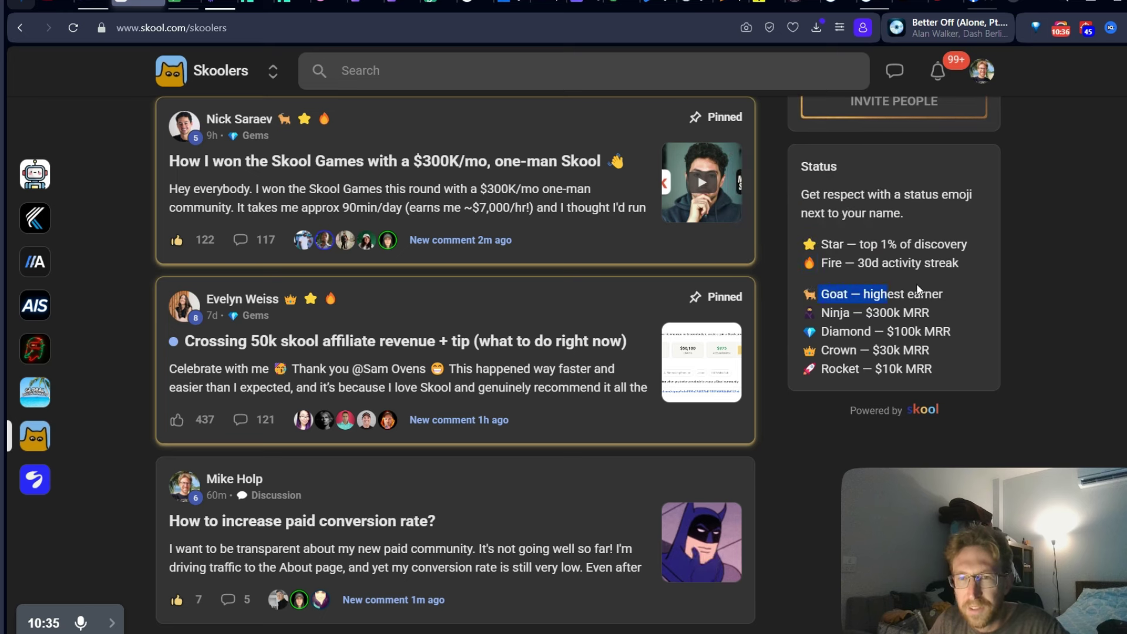
pyautogui.click(806, 292)
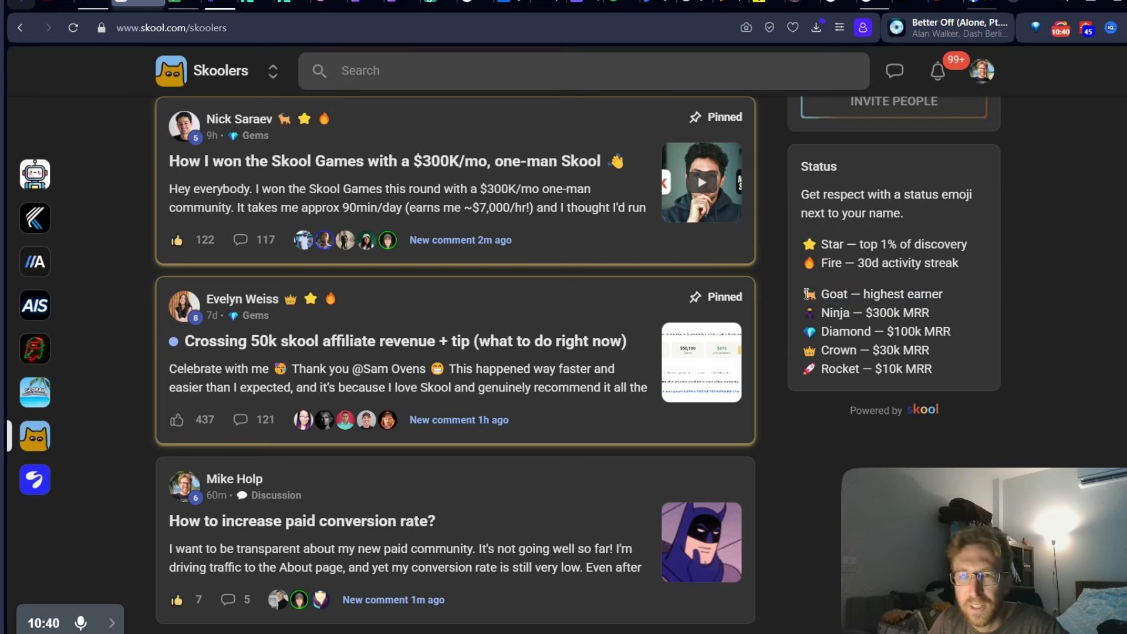
pyautogui.doubleClick(806, 293)
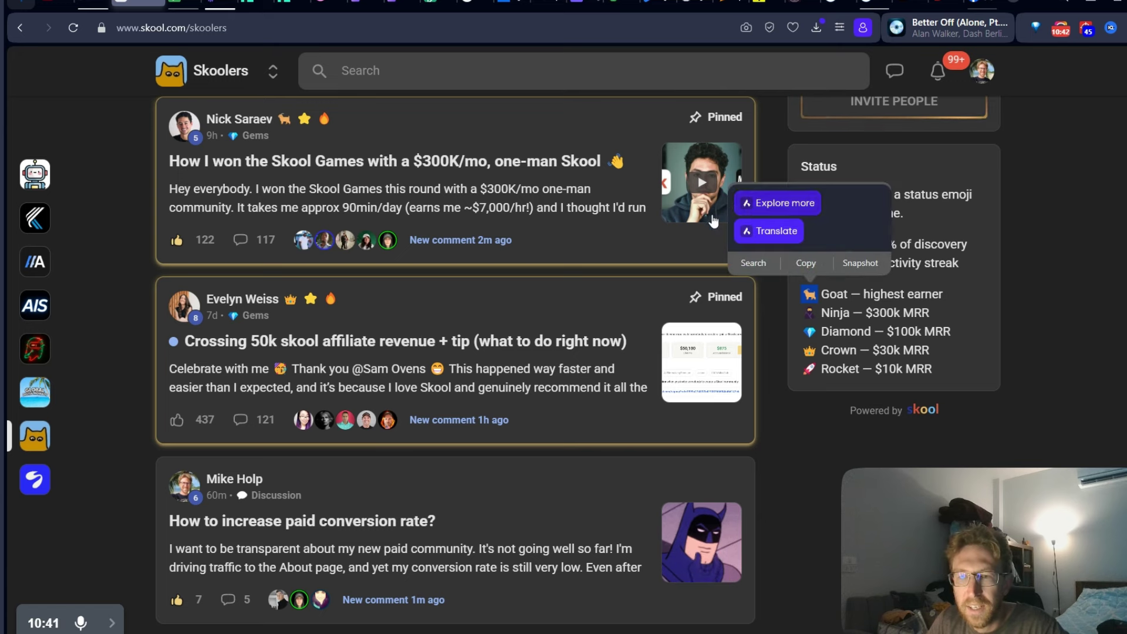
pyautogui.click(814, 315)
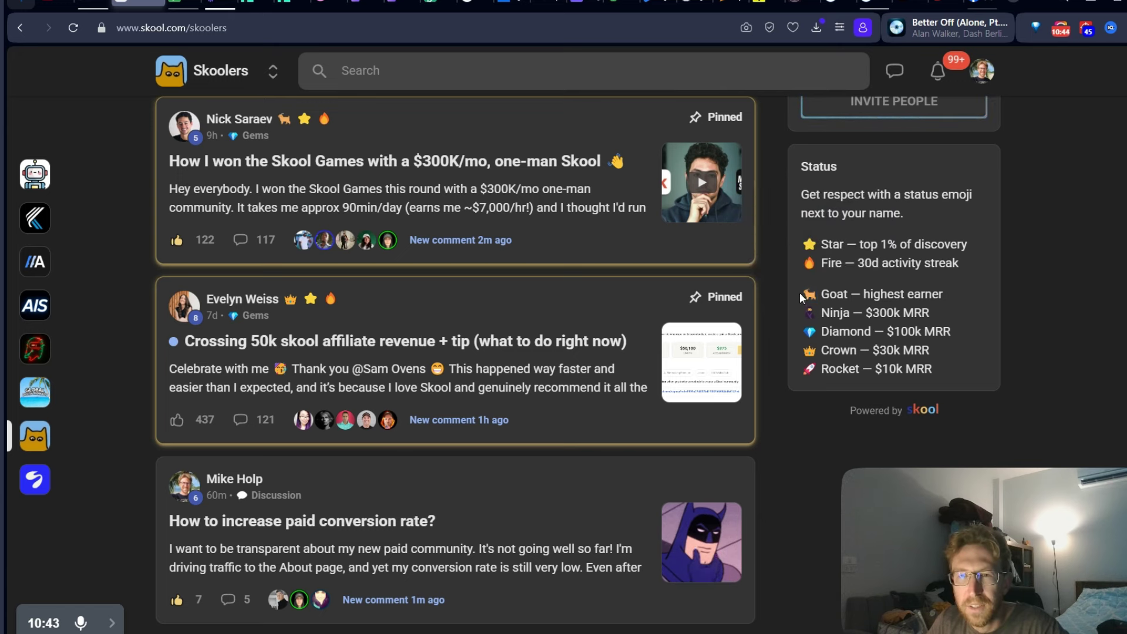
pyautogui.moveTo(807, 293); pyautogui.dragTo(971, 295)
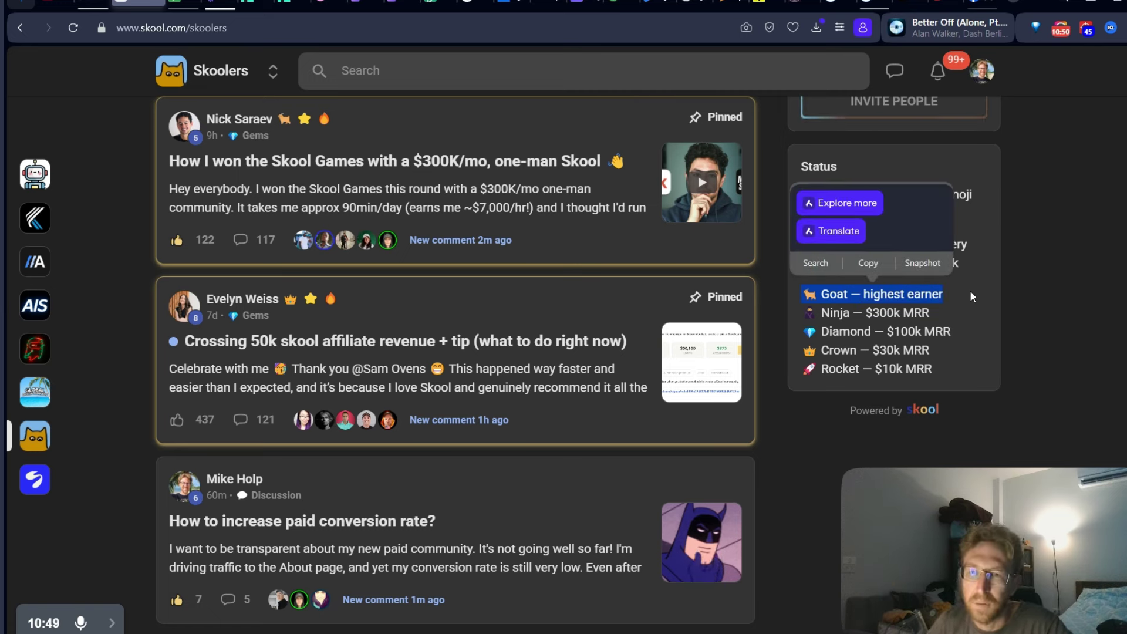
pyautogui.click(909, 319)
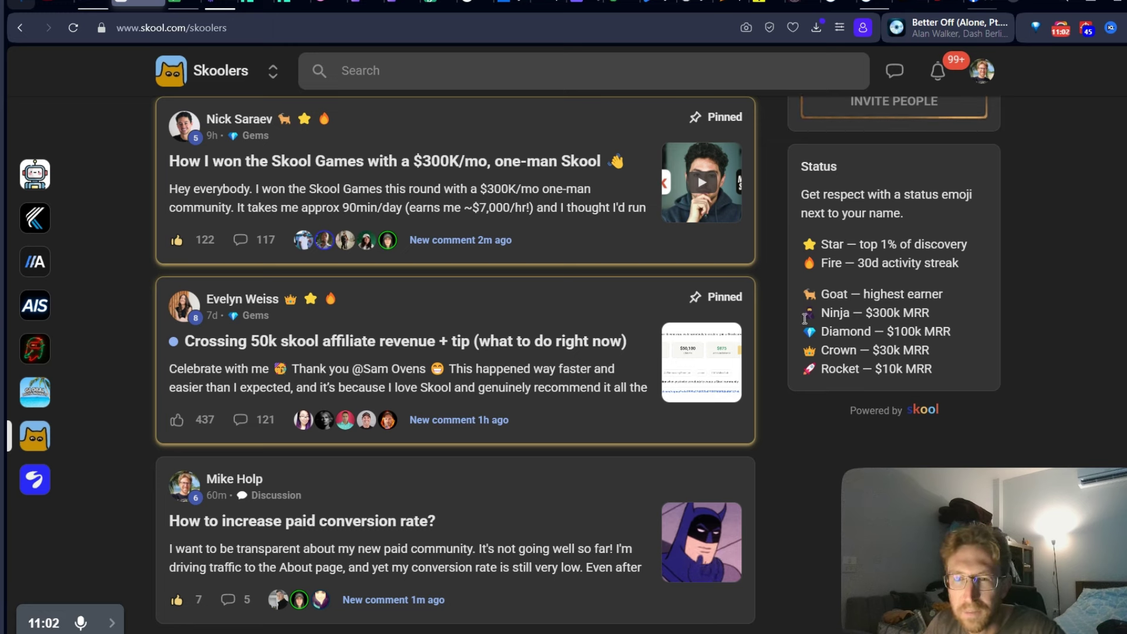
# Examine the remaining MRR statuses, highlighting the Rocket entry for $10k MRR, and clear the selection
pyautogui.moveTo(802, 239); pyautogui.dragTo(942, 370)
pyautogui.click(786, 379)
pyautogui.click(808, 384)
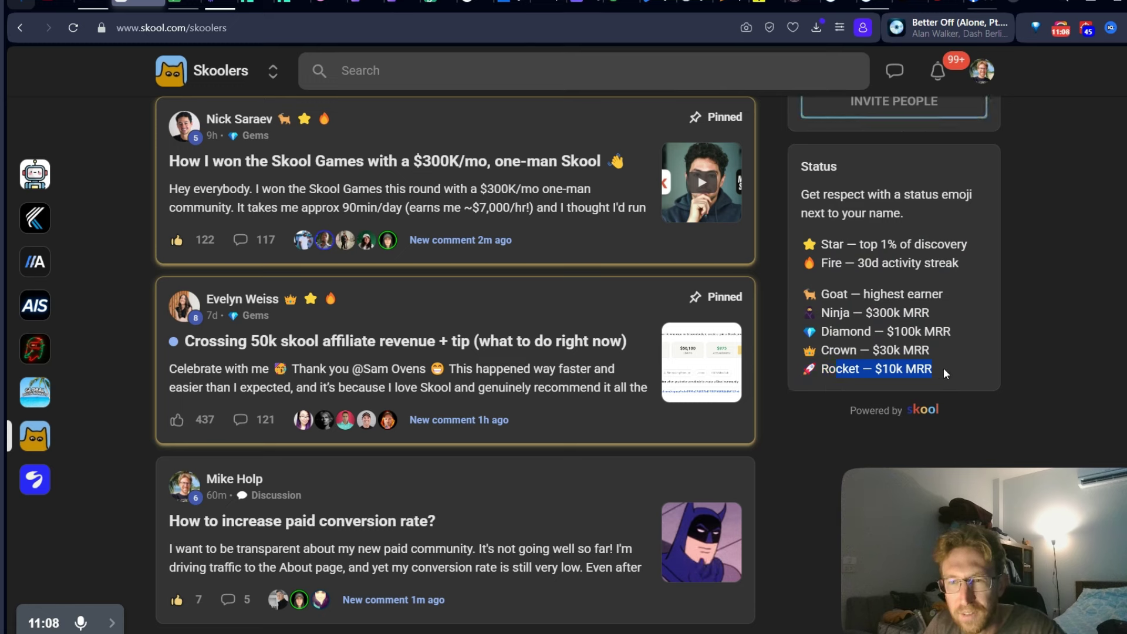
pyautogui.moveTo(802, 371); pyautogui.dragTo(833, 370)
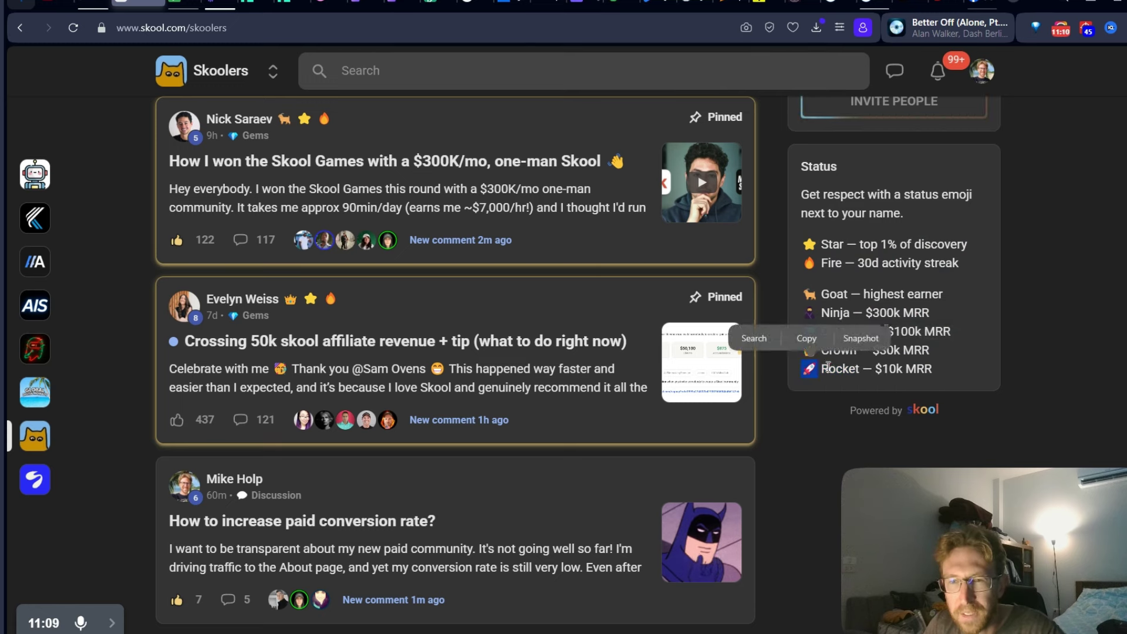
pyautogui.click(857, 399)
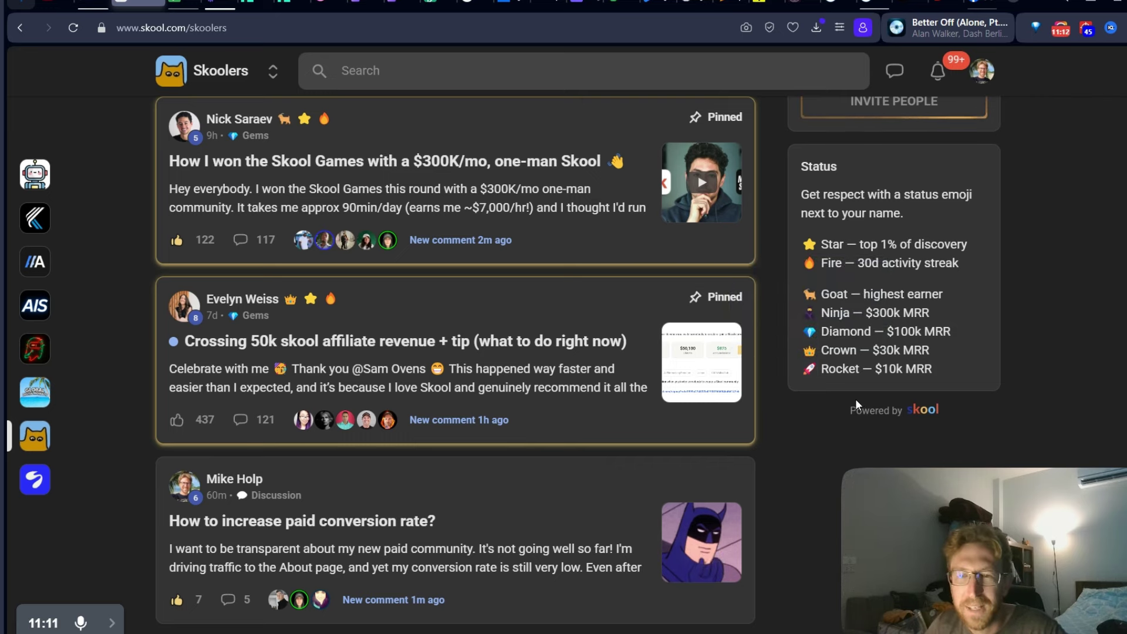
# Open your own profile from the Skoolers community and review its level, memberships, contributions and follower figures
pyautogui.scroll(6, 855, 399)
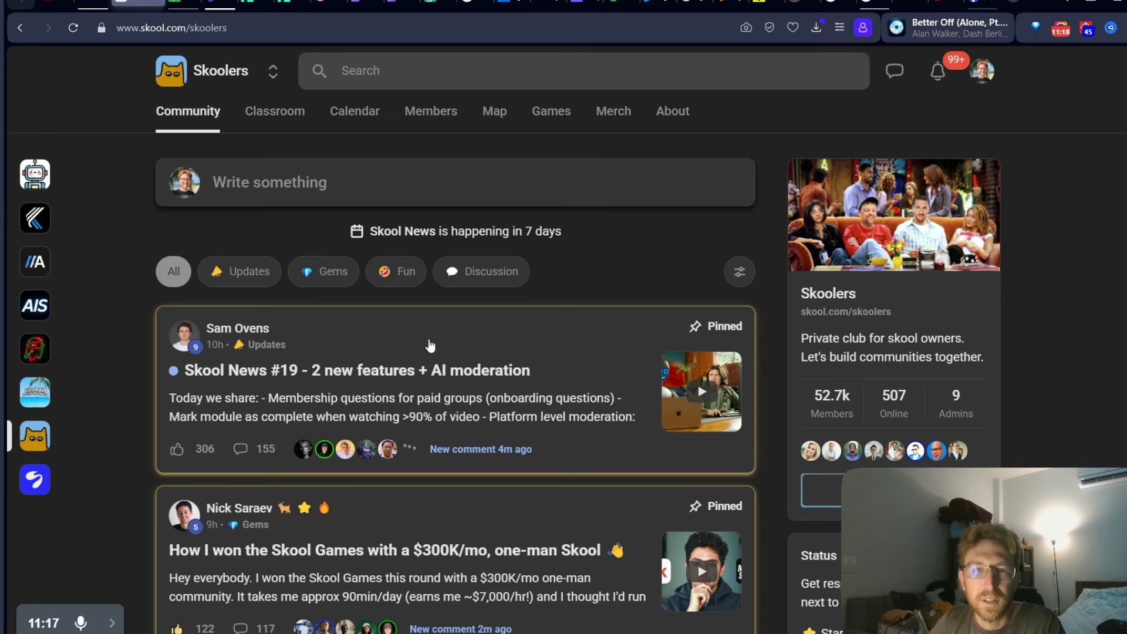
pyautogui.click(979, 71)
pyautogui.press('Escape')
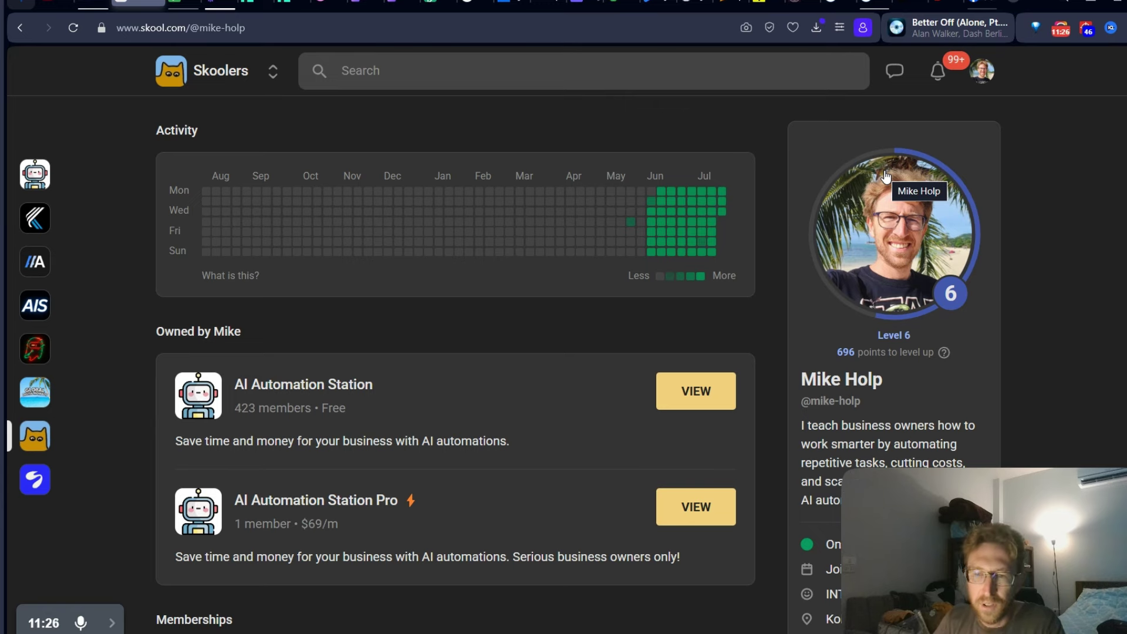
pyautogui.scroll(-5, 932, 251)
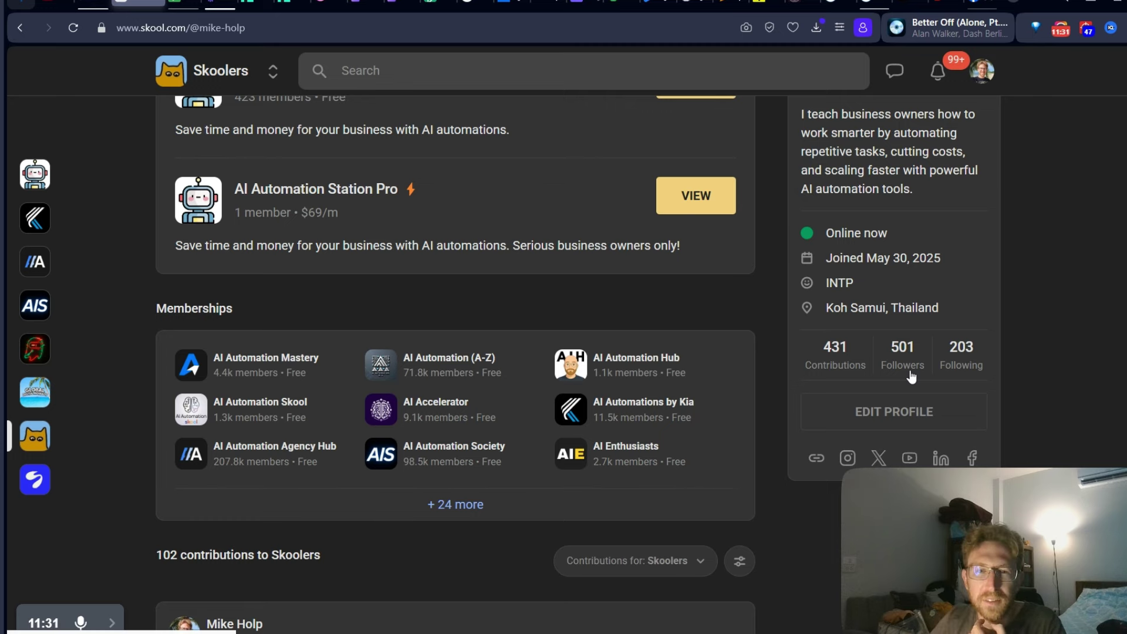
# Expand the full list of memberships on your profile and examine the communities, member counts and owned groups
pyautogui.click(461, 506)
pyautogui.scroll(-1, 467, 414)
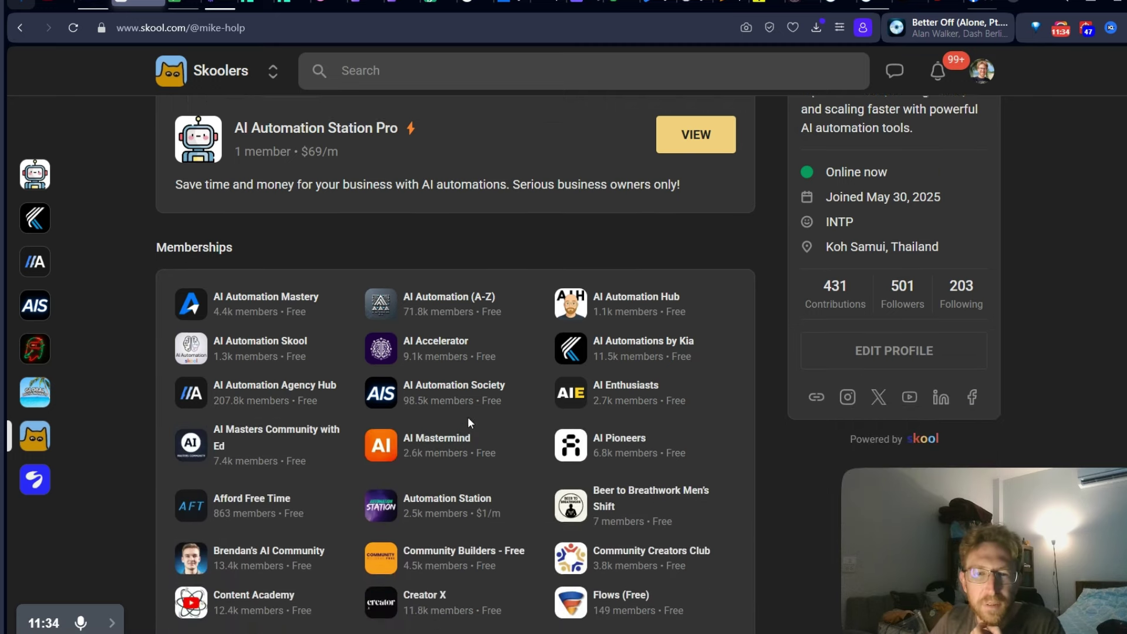
pyautogui.scroll(-4, 467, 417)
pyautogui.scroll(1, 484, 269)
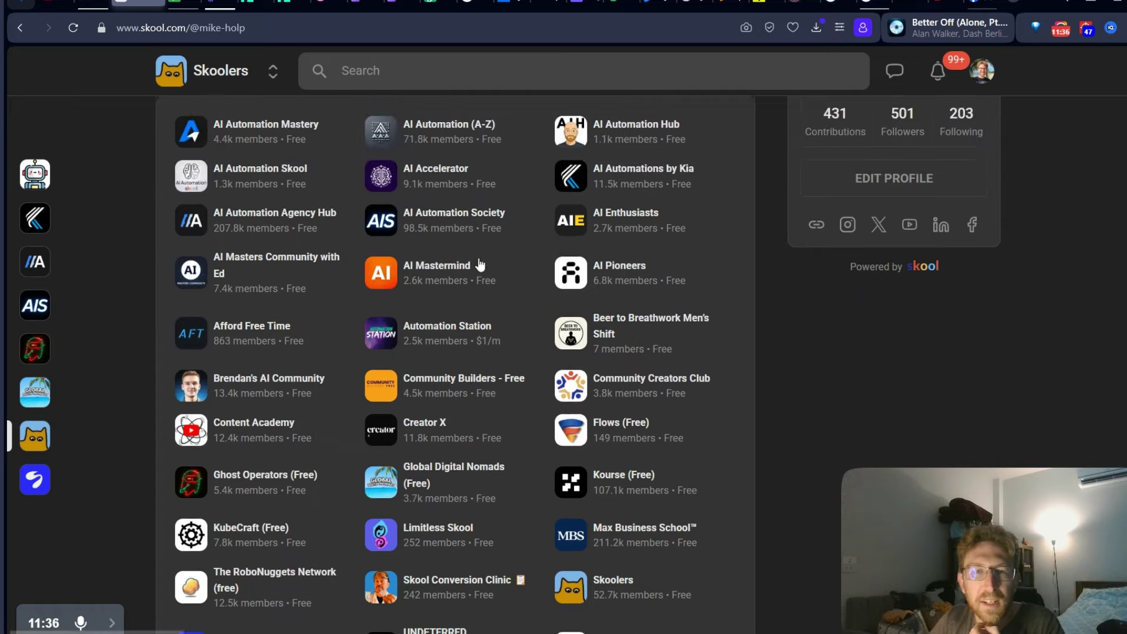
pyautogui.scroll(2, 367, 238)
pyautogui.scroll(3, 434, 273)
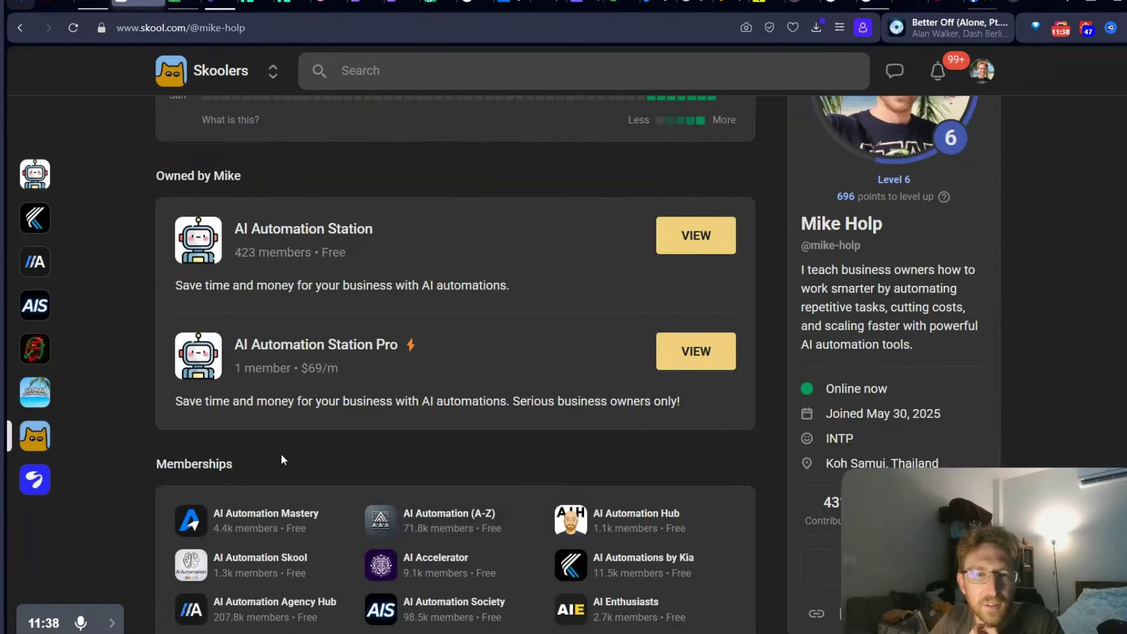
pyautogui.scroll(-8, 281, 455)
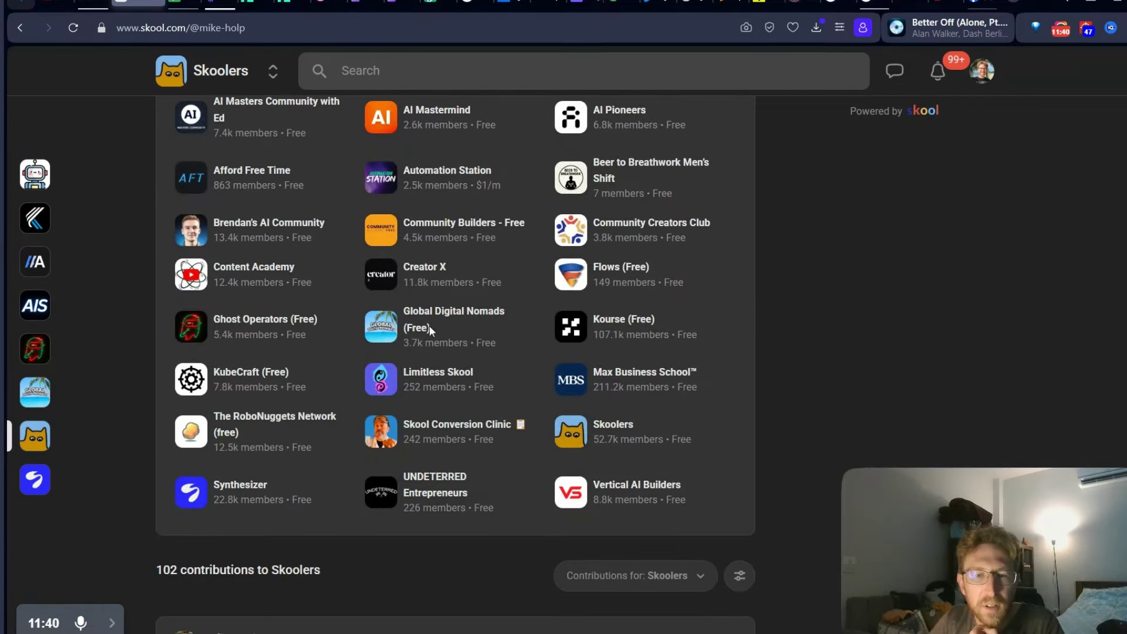
pyautogui.scroll(2, 447, 283)
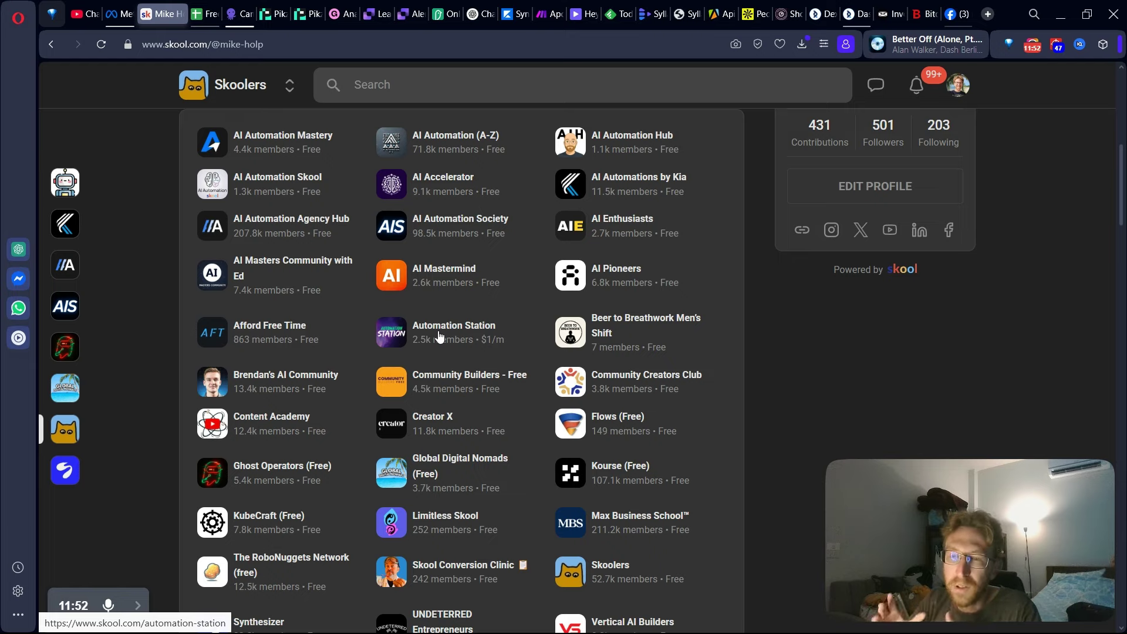
# Check a day's count in the profile's activity chart, then open, highlight and close the Daily activity explanation
pyautogui.click(740, 201)
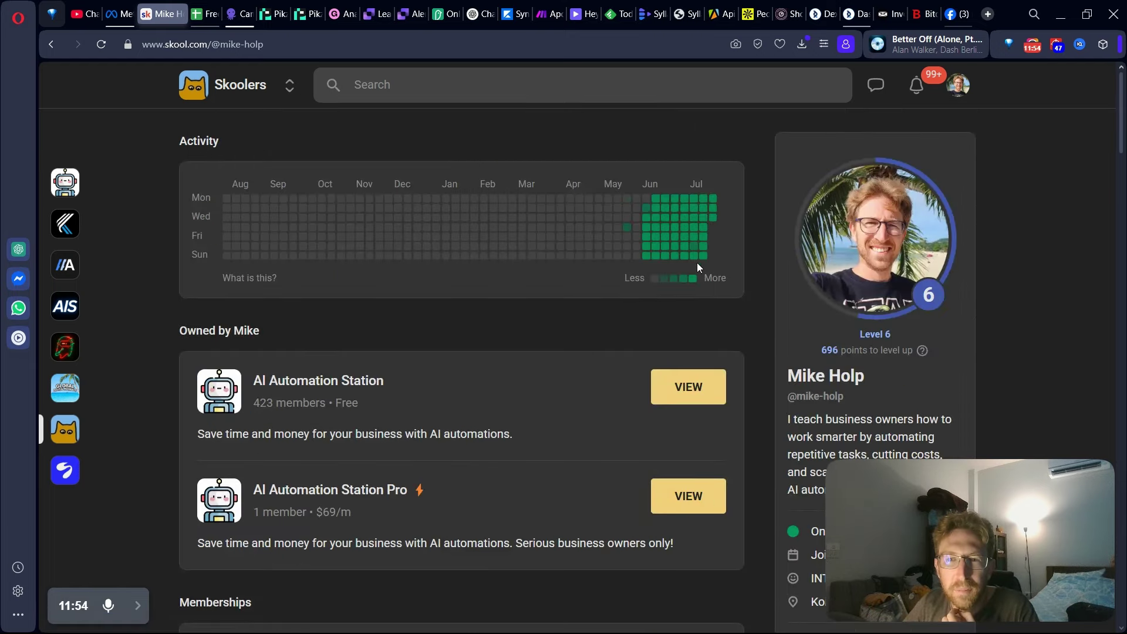
pyautogui.moveTo(703, 259)
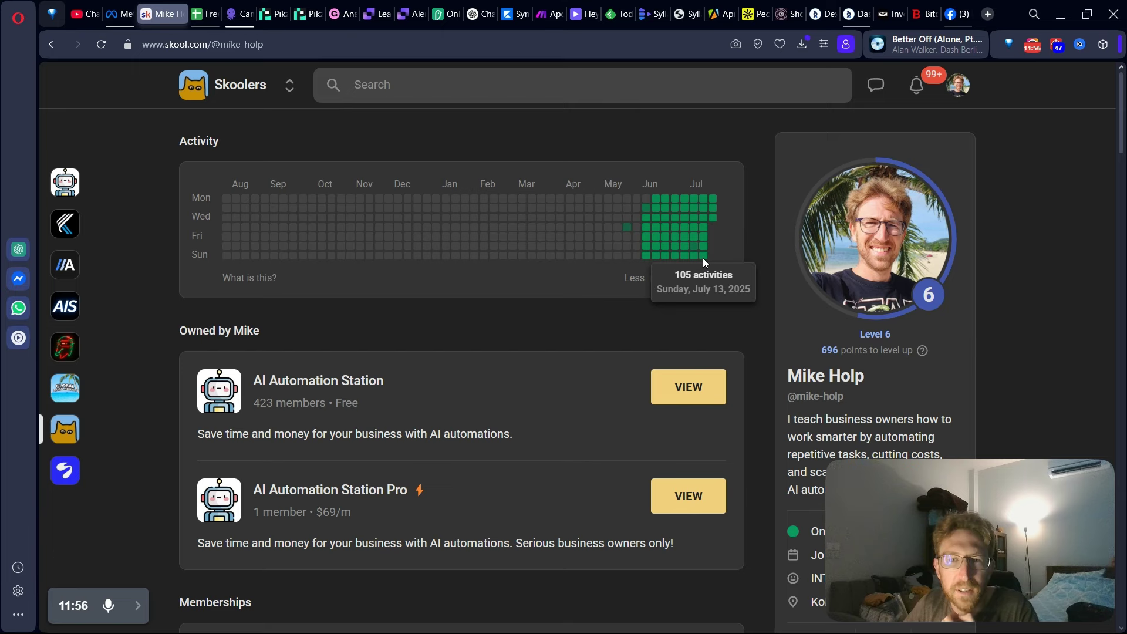
pyautogui.click(243, 283)
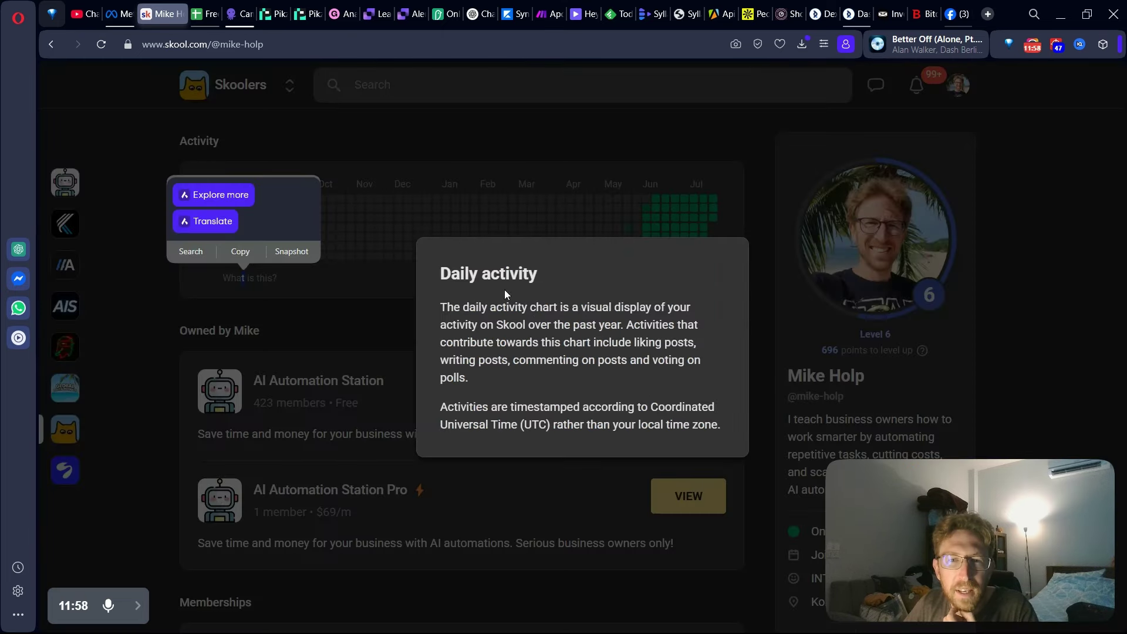
pyautogui.moveTo(439, 268); pyautogui.dragTo(721, 426)
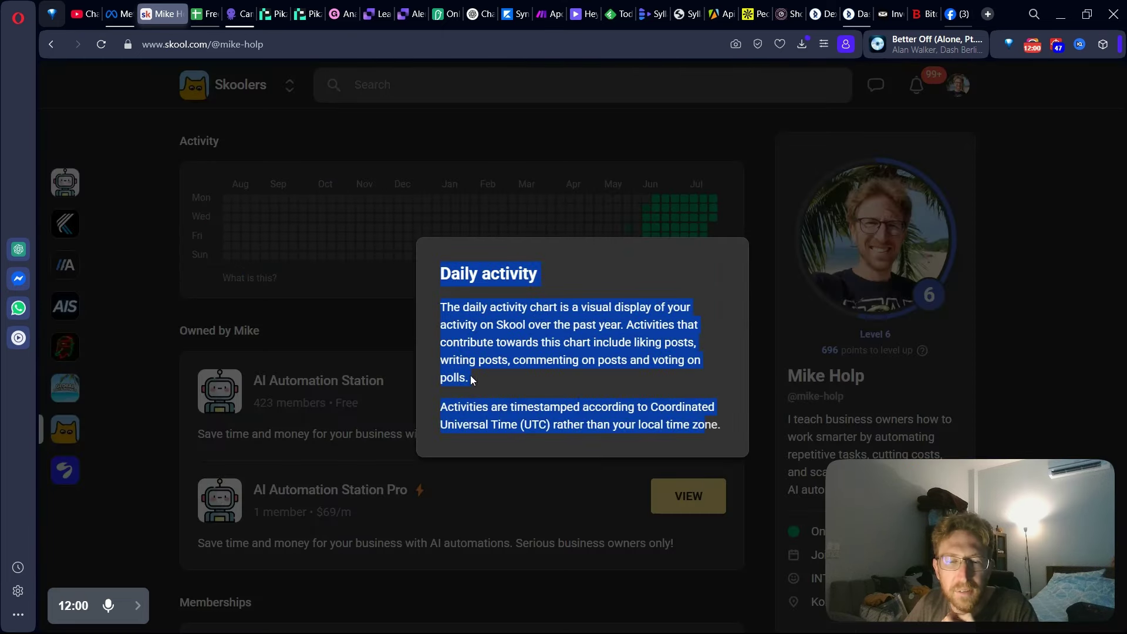
pyautogui.click(364, 322)
# Inspect the most recent days in the activity chart and open the Skoolers level breakdown from your profile level
pyautogui.moveTo(713, 219)
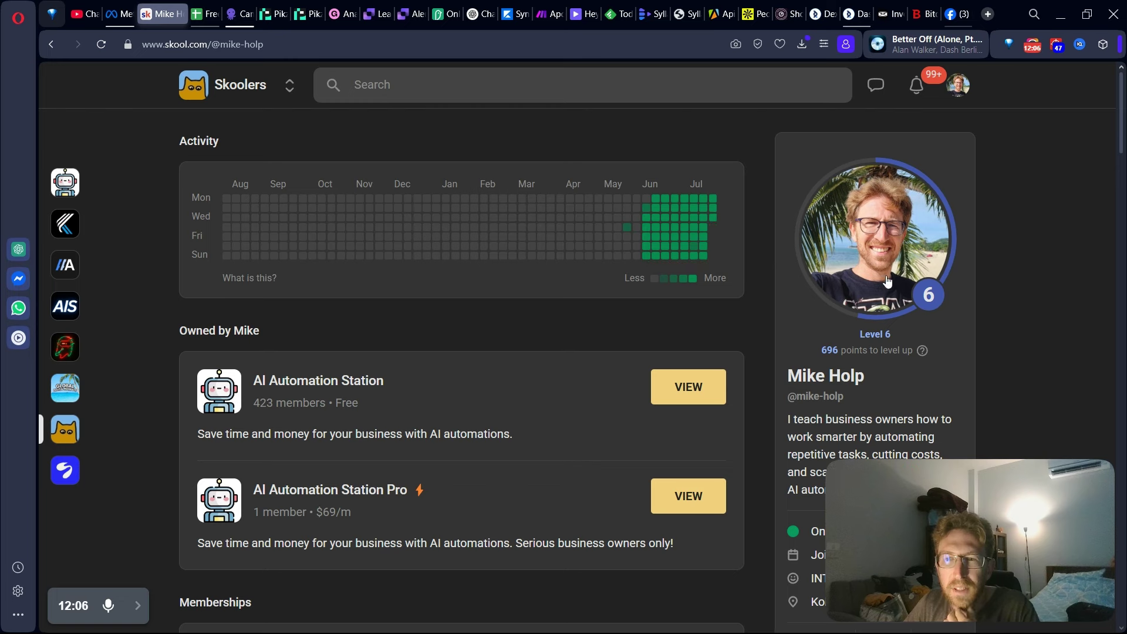
pyautogui.click(875, 338)
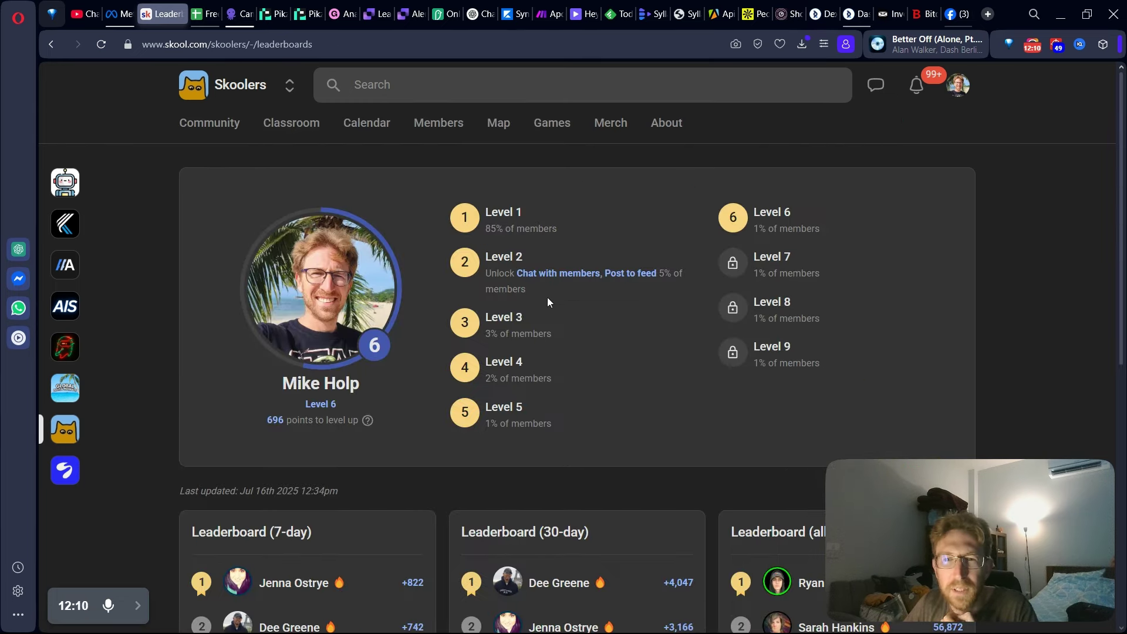
# Go to the AI Automation Station community's About page and open its group settings dashboard
pyautogui.click(65, 181)
pyautogui.click(528, 123)
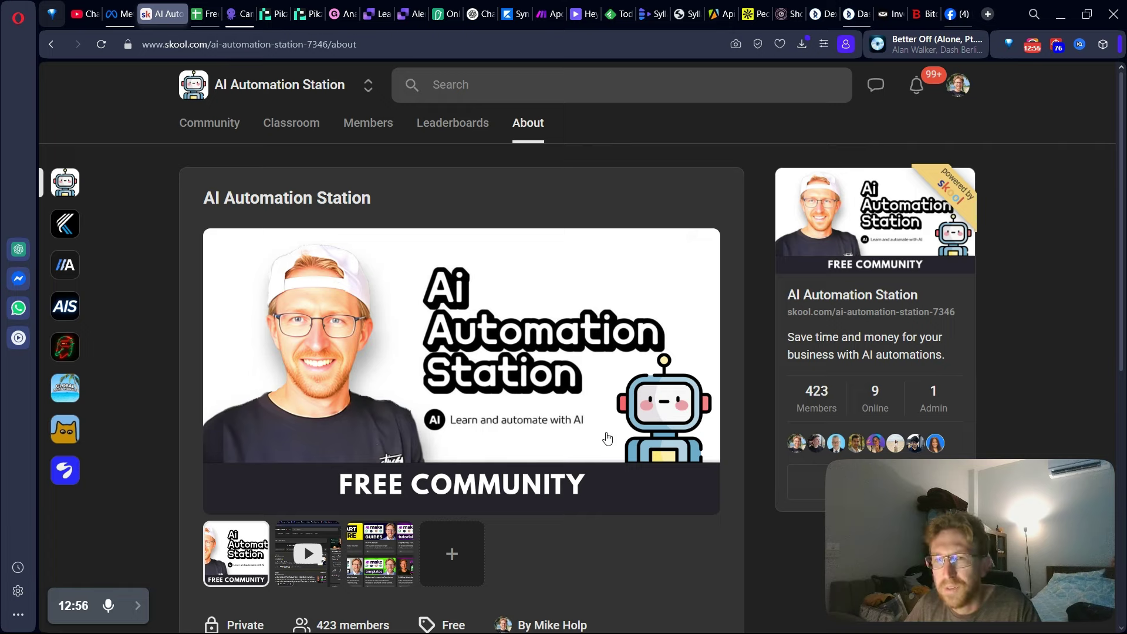
pyautogui.scroll(-1, 605, 435)
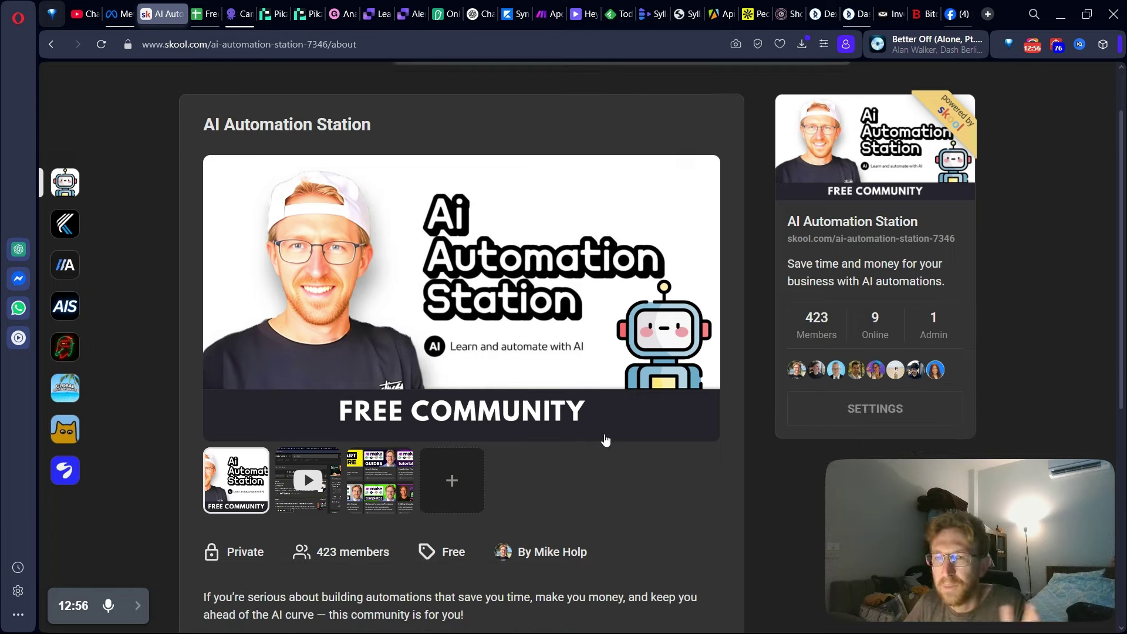
pyautogui.click(873, 409)
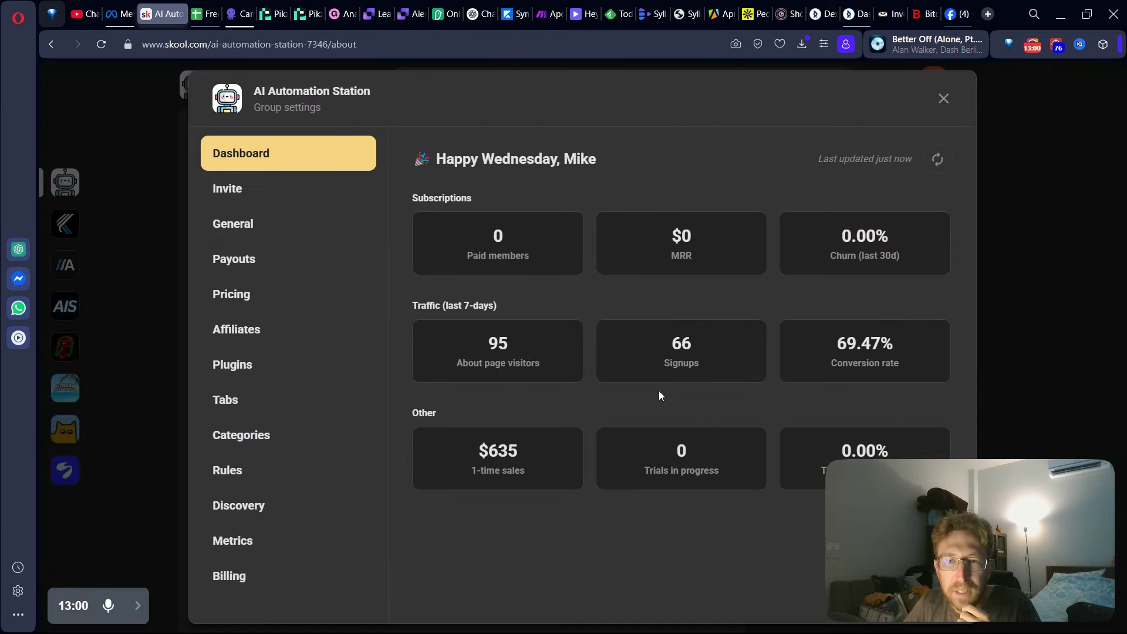
# Highlight the conversion rate and the Signups label in the dashboard's last 7-days traffic figures, and clear the selection
pyautogui.moveTo(844, 348); pyautogui.dragTo(907, 339)
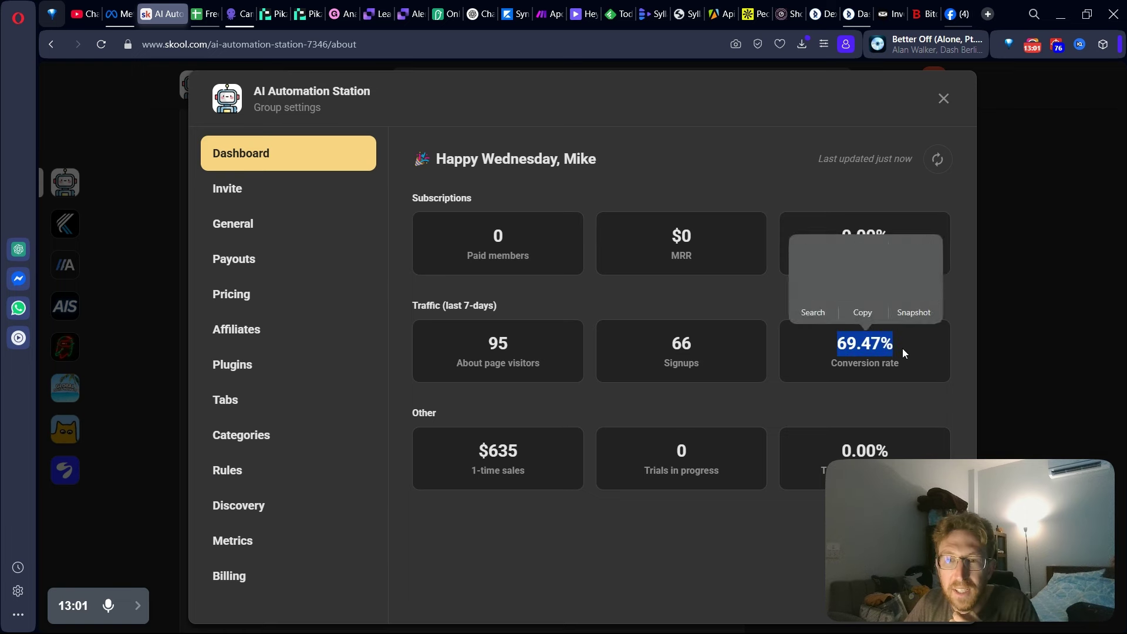
pyautogui.click(899, 354)
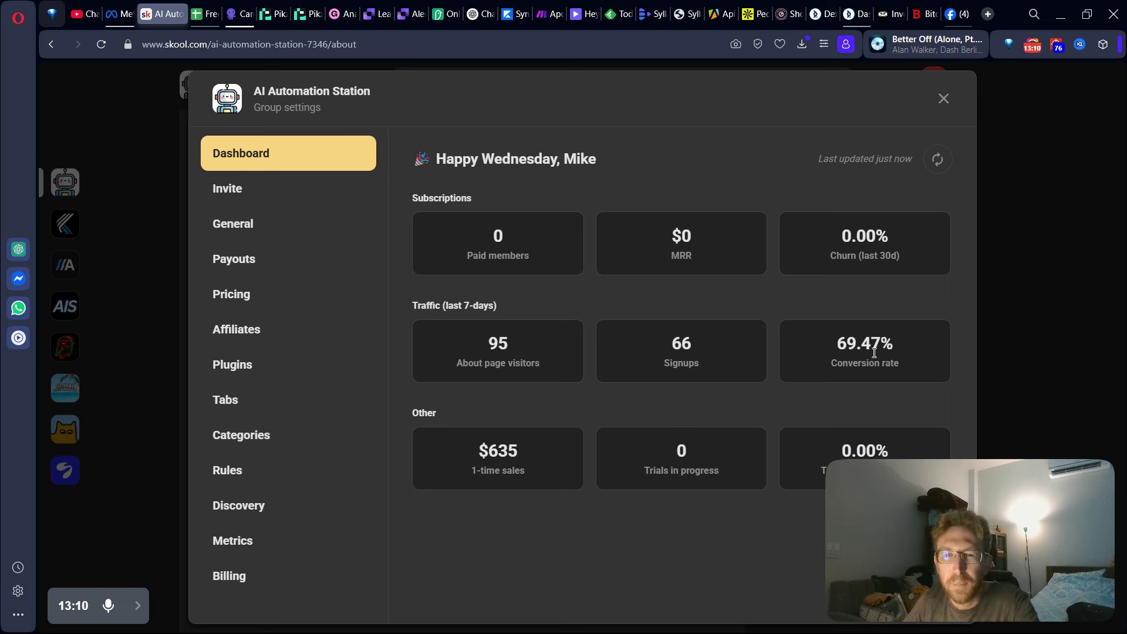
pyautogui.moveTo(658, 362); pyautogui.dragTo(710, 363)
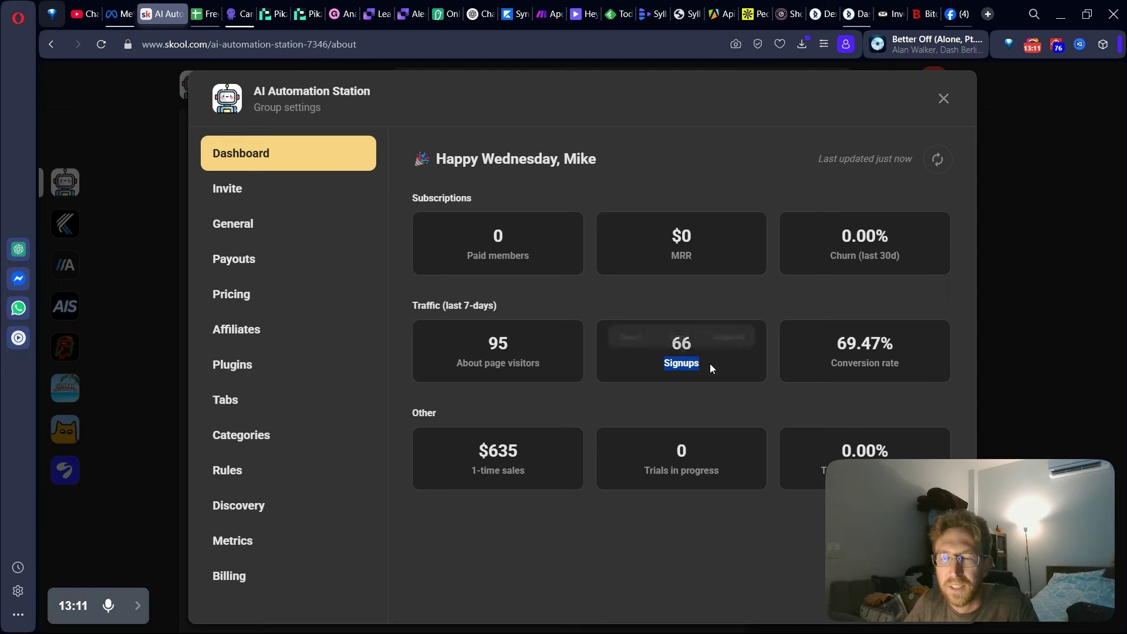
pyautogui.moveTo(808, 347); pyautogui.dragTo(924, 364)
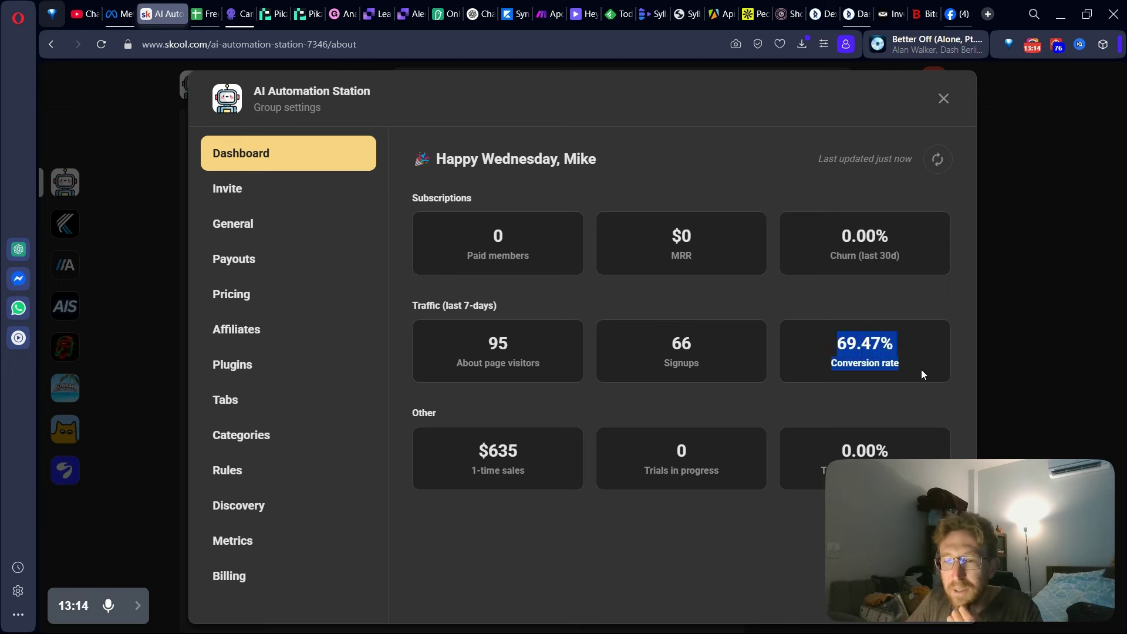
pyautogui.click(921, 369)
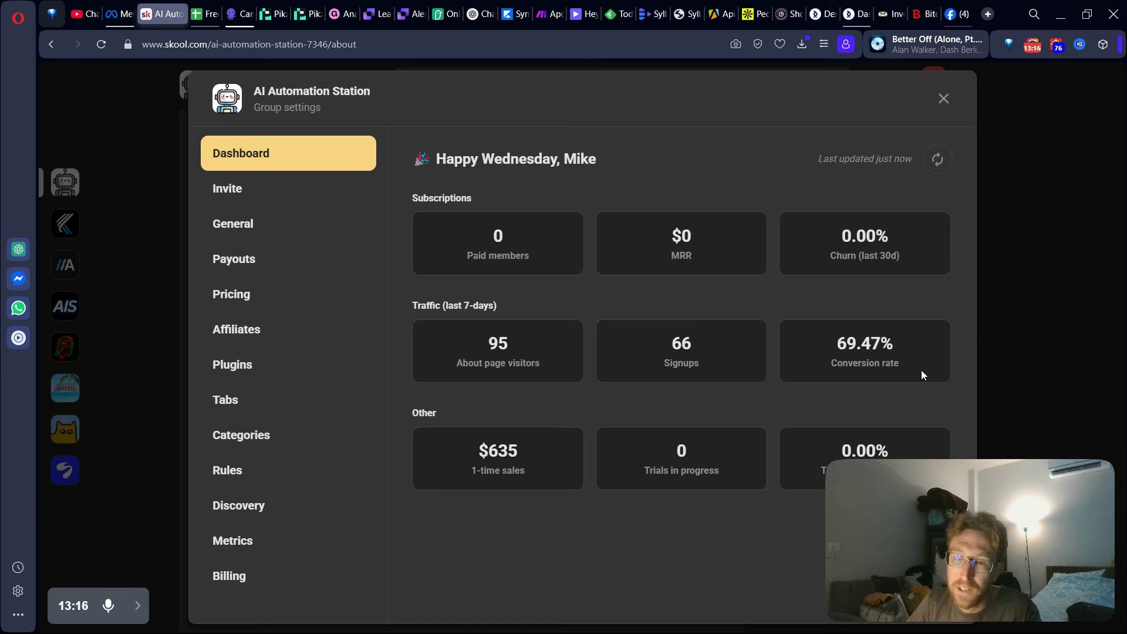
# Open the group's Discovery settings, highlight its rank and Tech category, and clear the selection
pyautogui.click(290, 503)
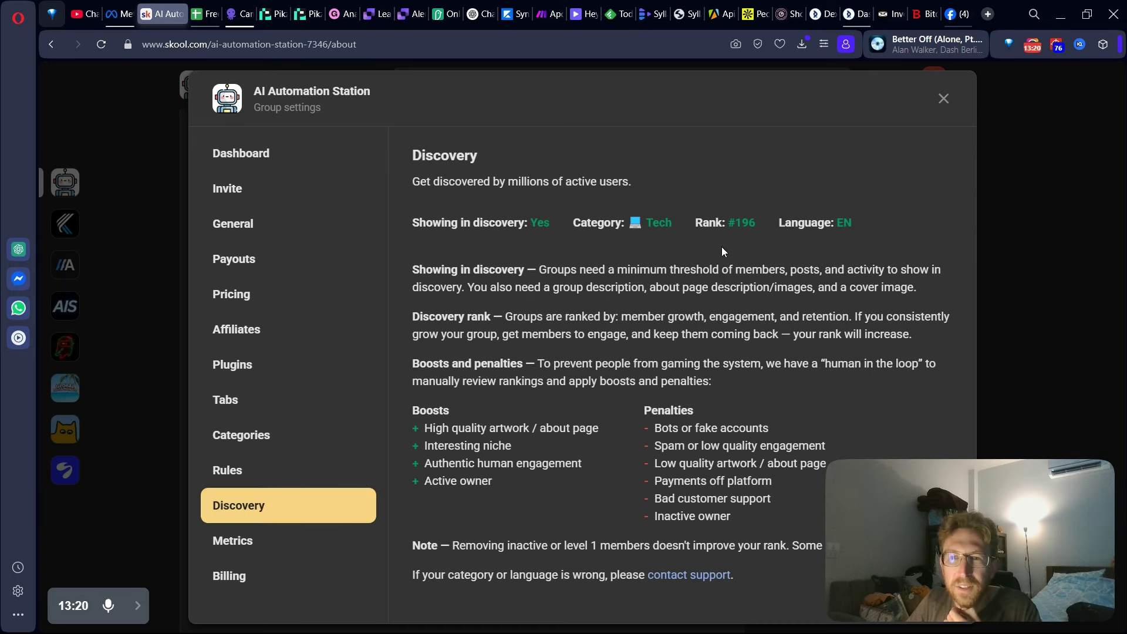
pyautogui.moveTo(730, 226); pyautogui.dragTo(757, 228)
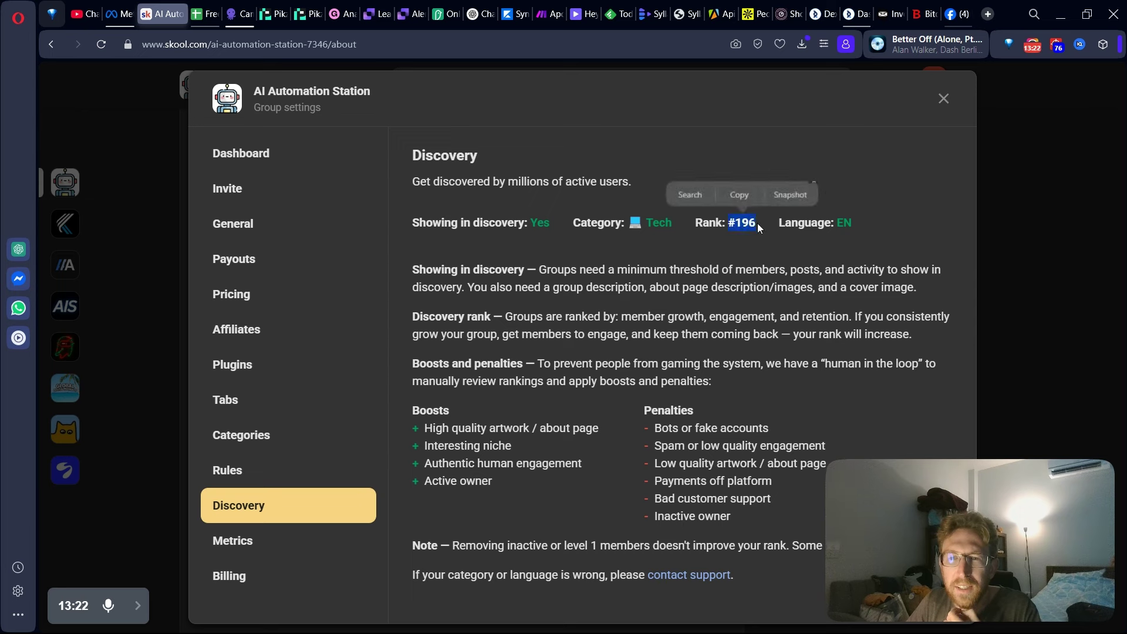
pyautogui.moveTo(670, 225); pyautogui.dragTo(646, 225)
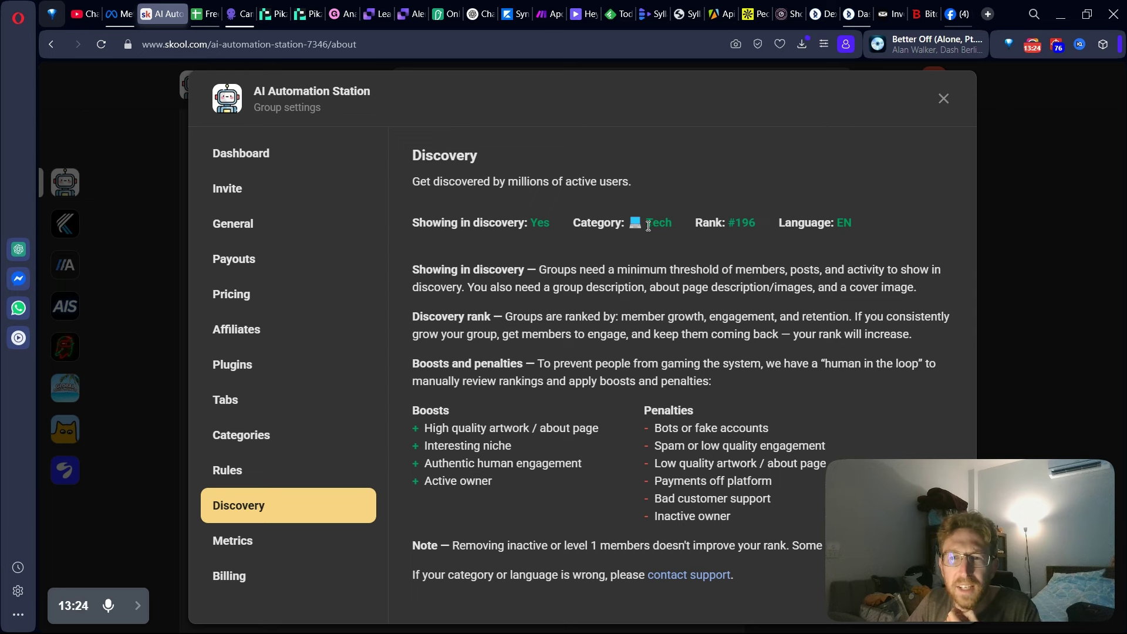
pyautogui.click(684, 225)
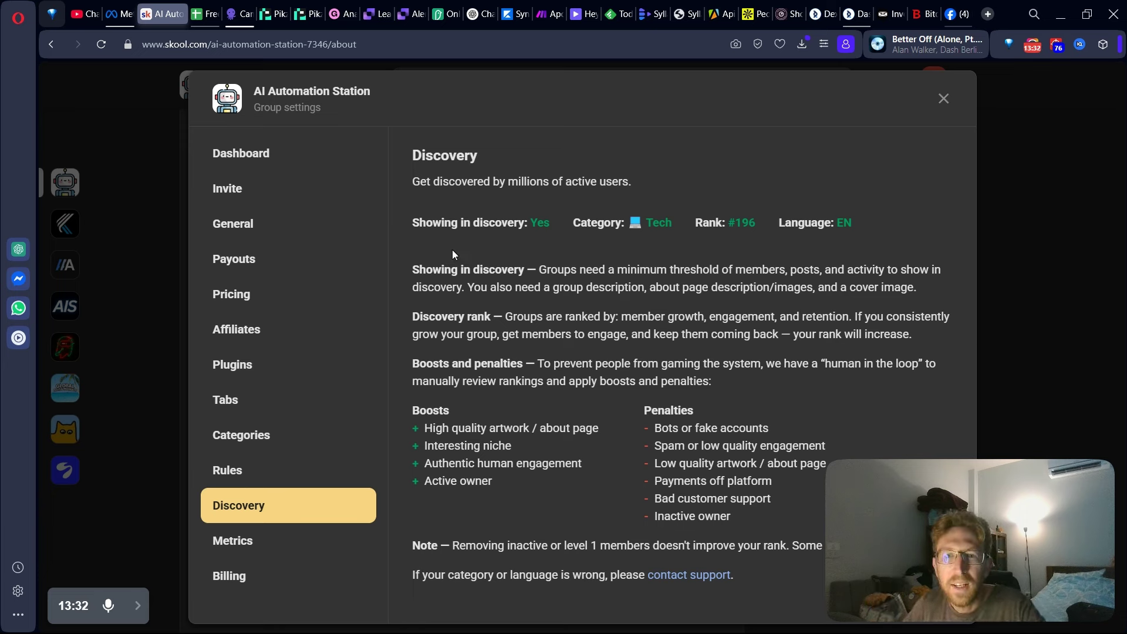
# Highlight the "Get discovered by millions of active users." line, then close the settings and return to the community feed
pyautogui.moveTo(487, 179); pyautogui.dragTo(635, 183)
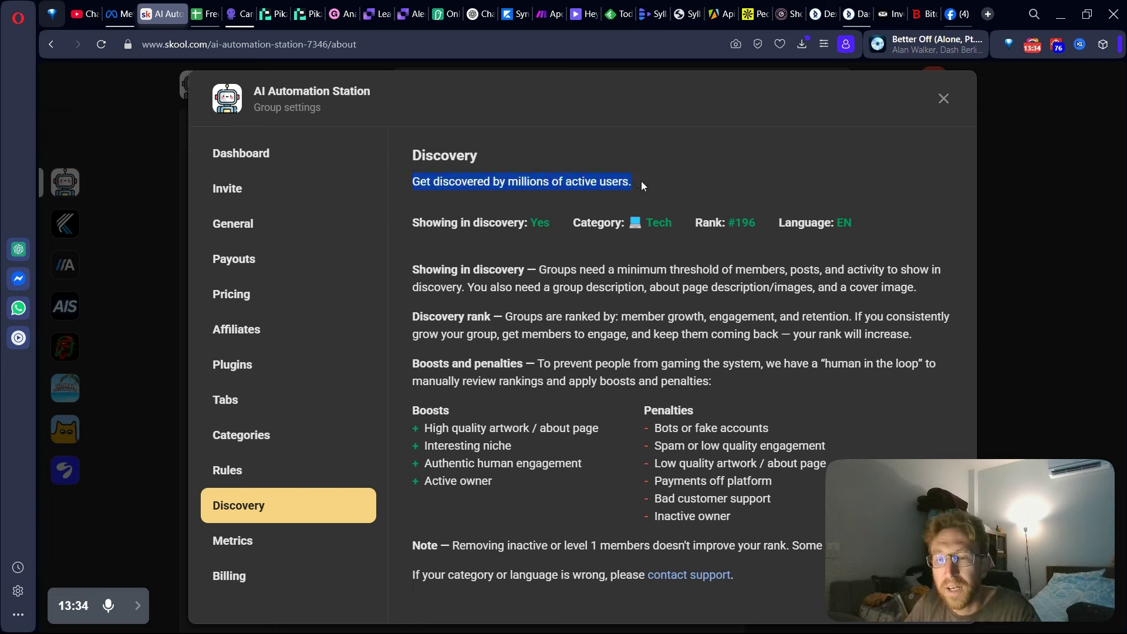
pyautogui.click(641, 182)
pyautogui.click(943, 100)
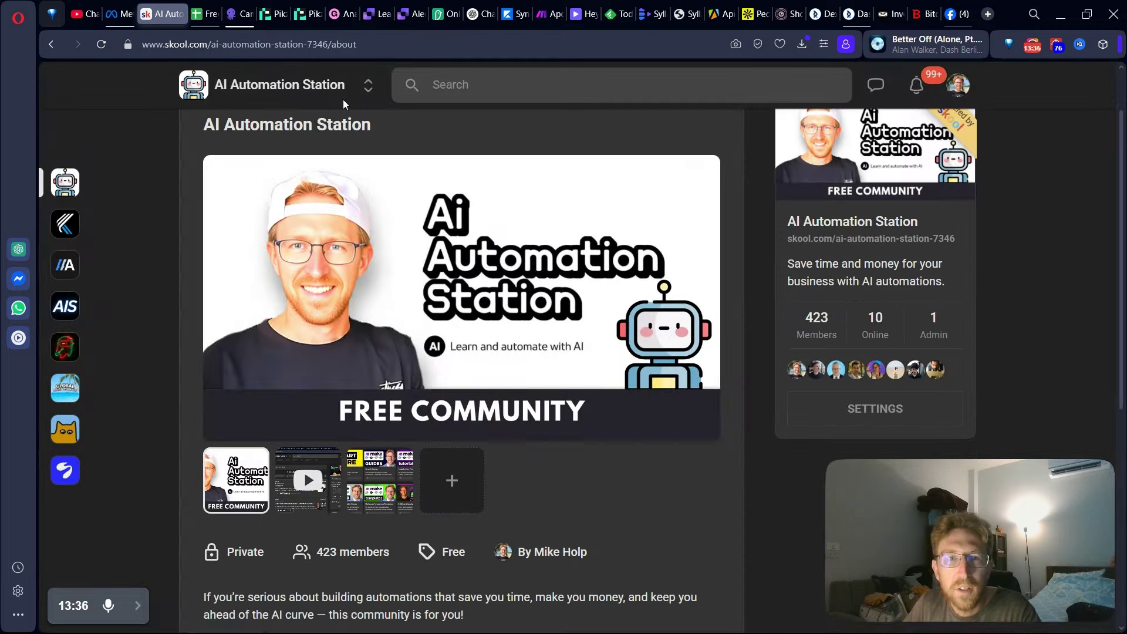
pyautogui.click(897, 270)
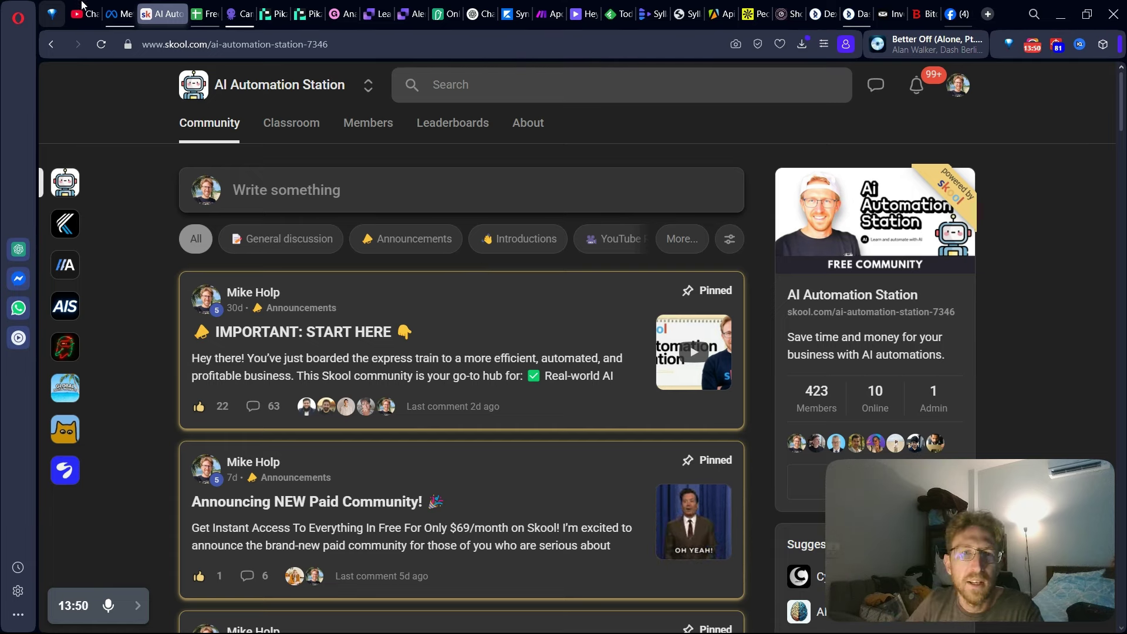
# Switch to EmailOctopus and open the report for the Skool Automation from the list of automations
pyautogui.click(230, 14)
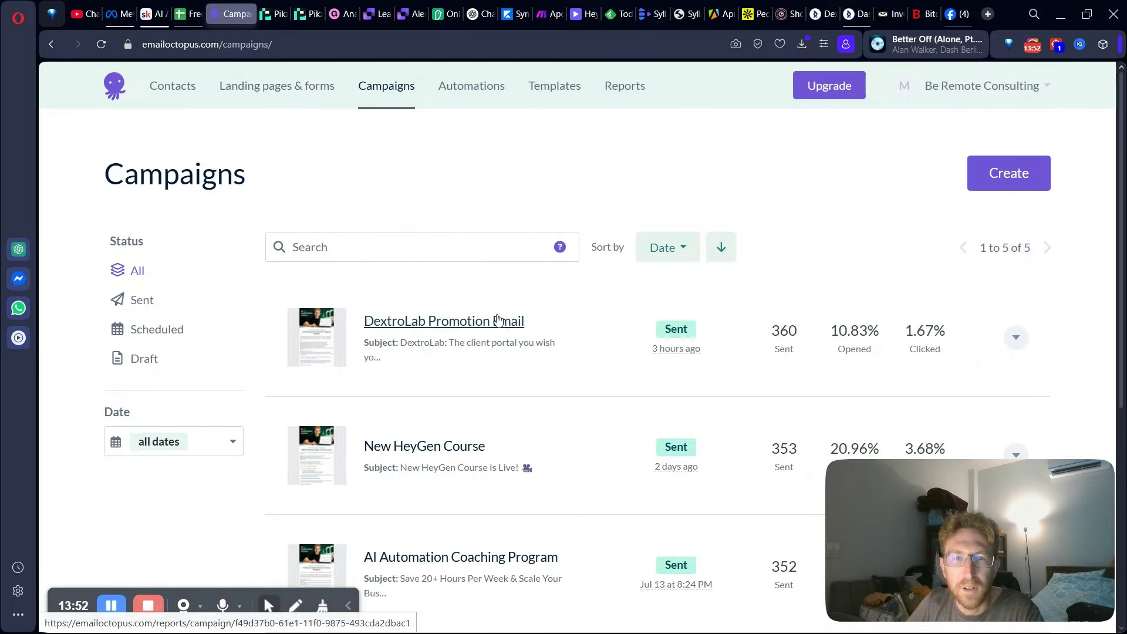
pyautogui.click(471, 86)
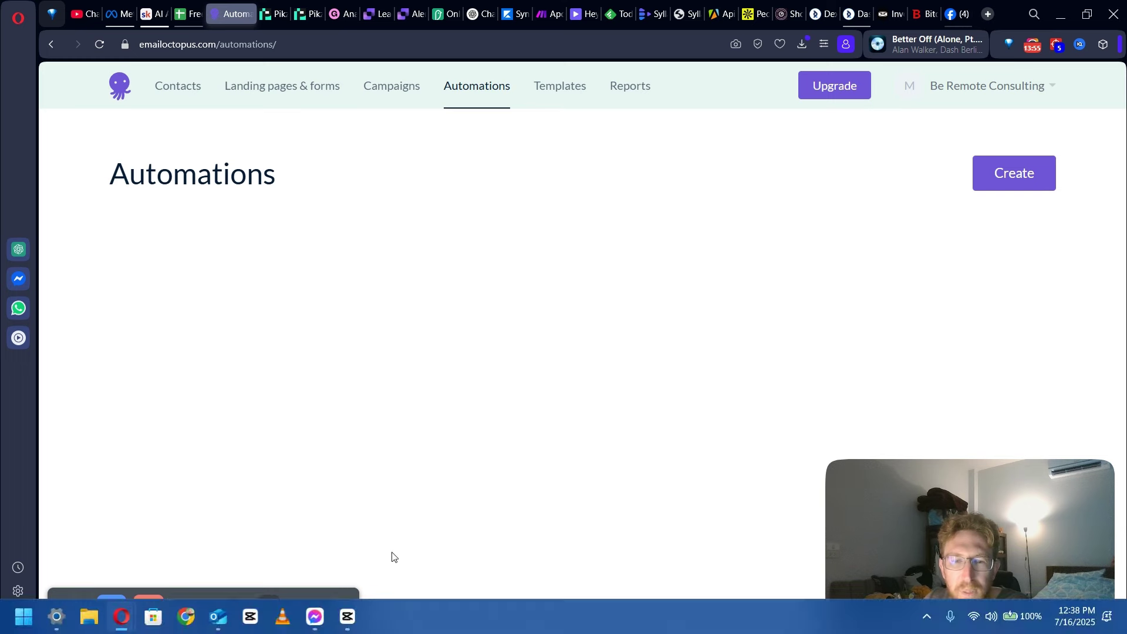
pyautogui.click(348, 605)
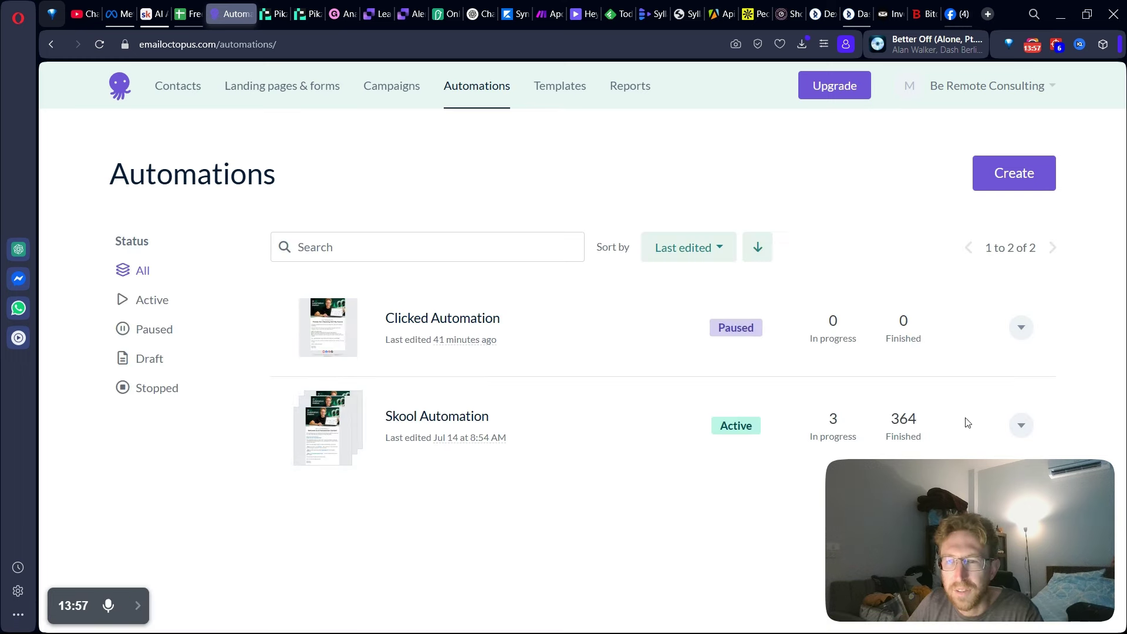
pyautogui.click(1018, 425)
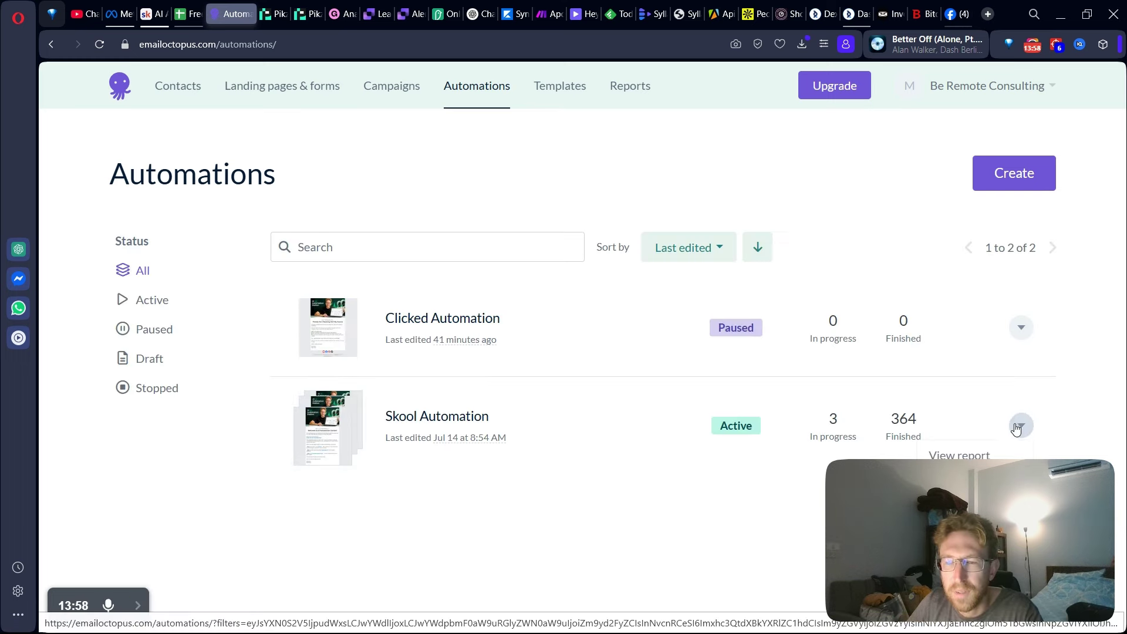
pyautogui.click(974, 452)
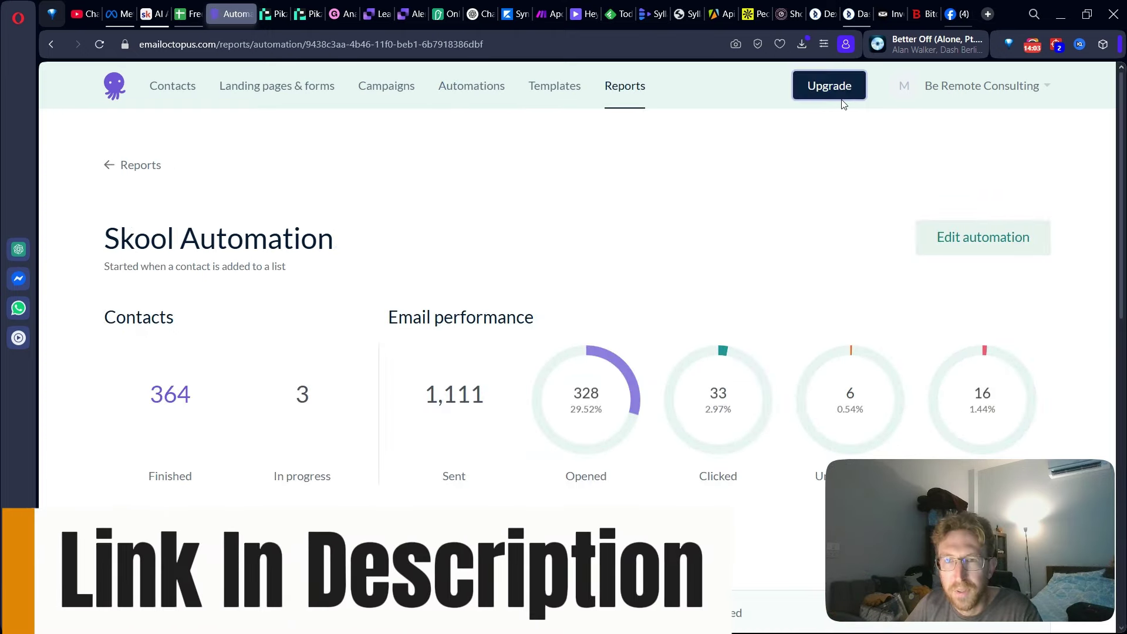
# View the Upgrade to Pro benefits and pricing in EmailOctopus, and close the offer without upgrading
pyautogui.click(829, 86)
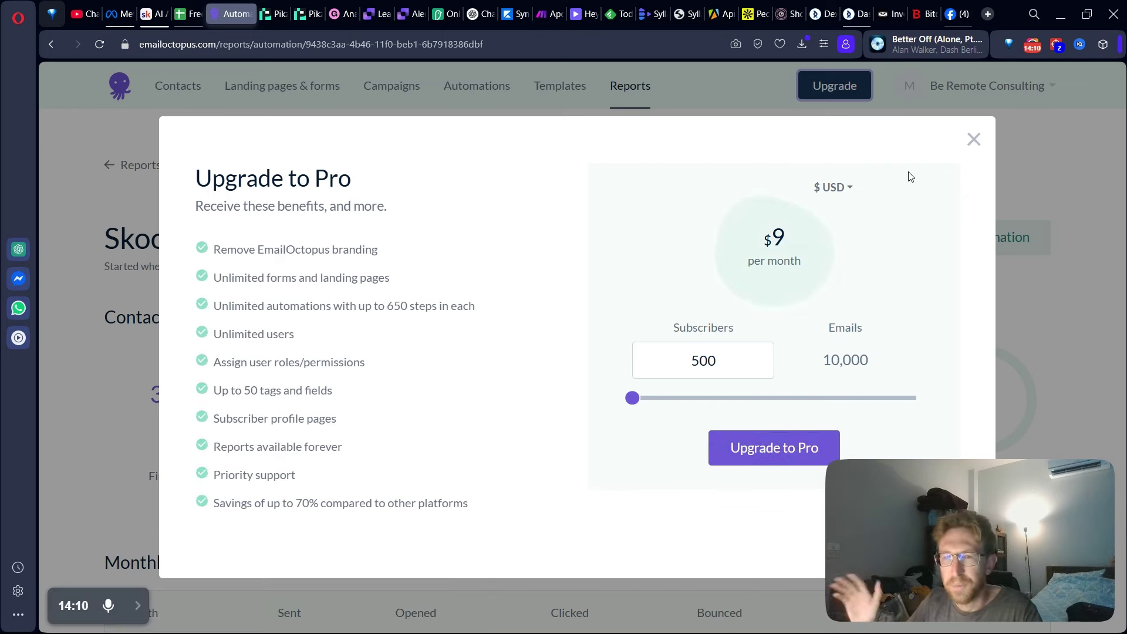
pyautogui.click(973, 139)
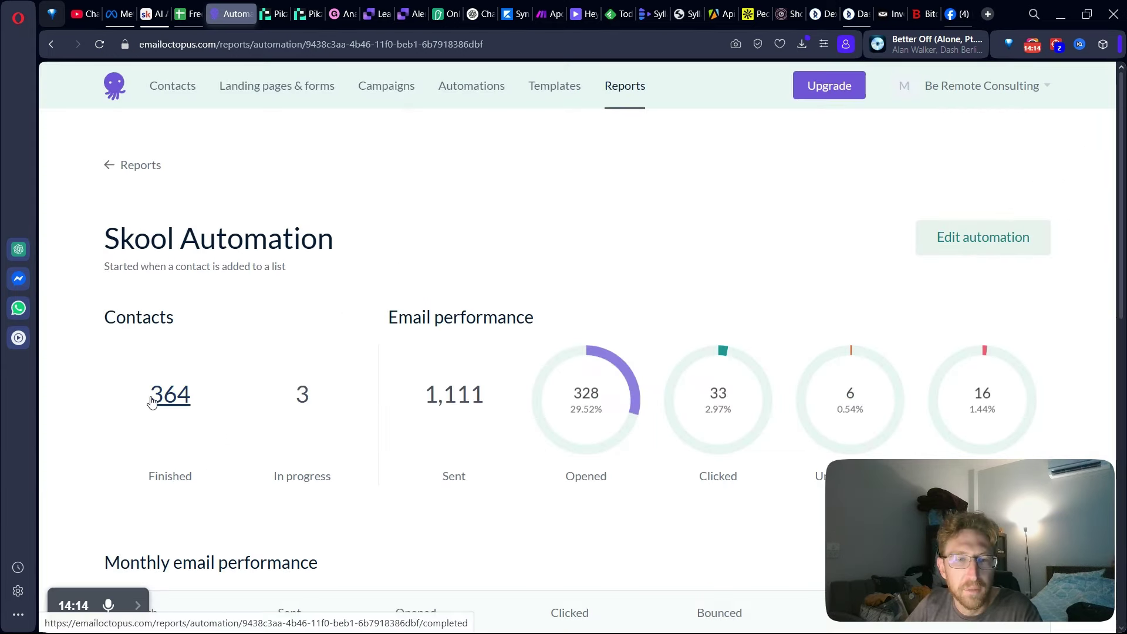
# Highlight the Finished contacts figure in the Skool Automation report, clear the selection, and review the monthly email performance
pyautogui.moveTo(152, 405); pyautogui.dragTo(198, 400)
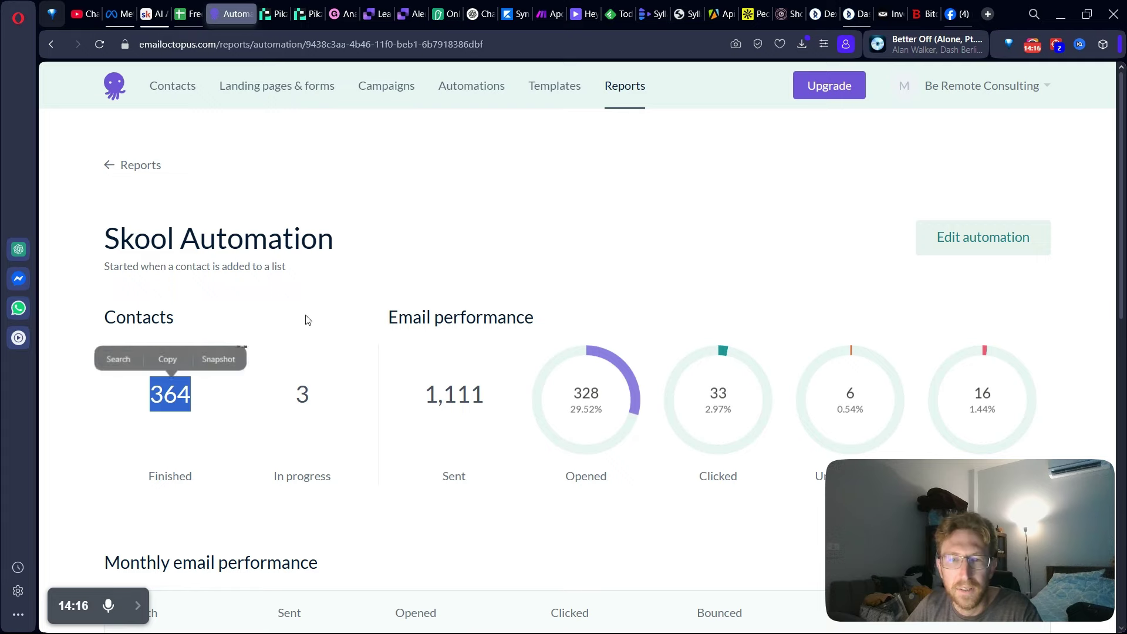
pyautogui.click(347, 255)
pyautogui.scroll(-5, 677, 447)
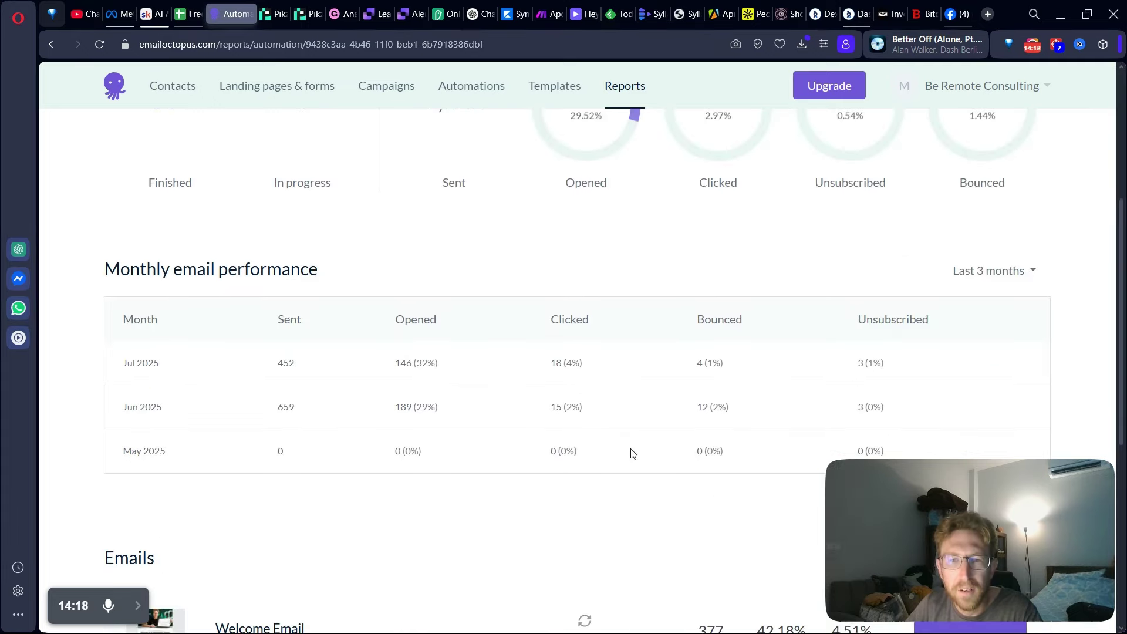
# Review the performance of the individual emails listed in the Skool Automation report
pyautogui.scroll(-5, 839, 364)
pyautogui.scroll(-2, 950, 347)
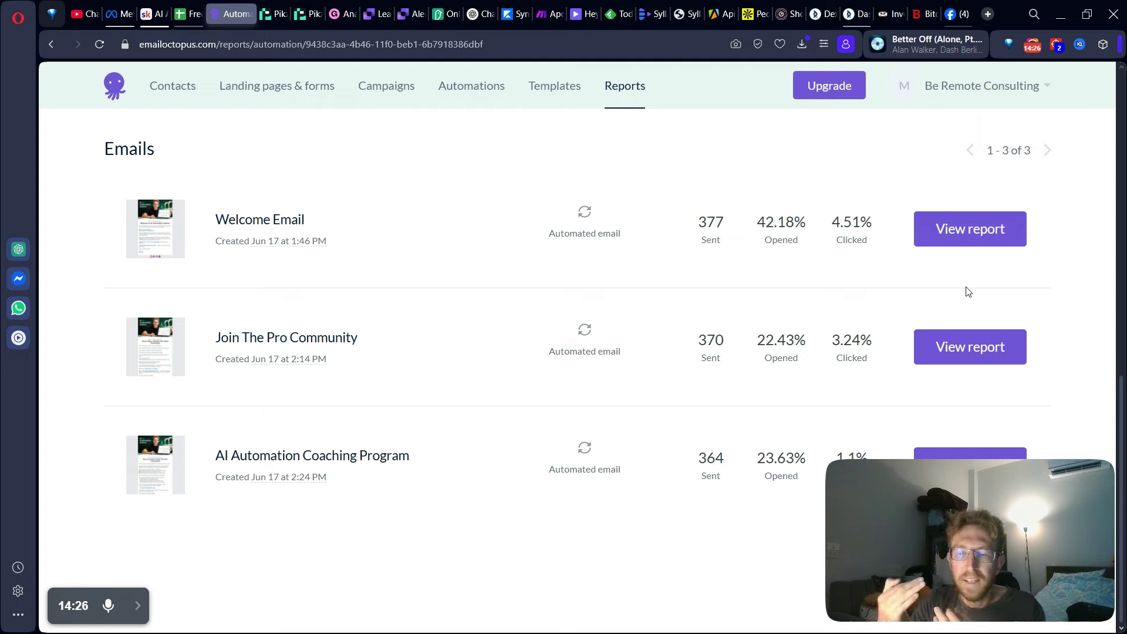
pyautogui.scroll(10, 1029, 259)
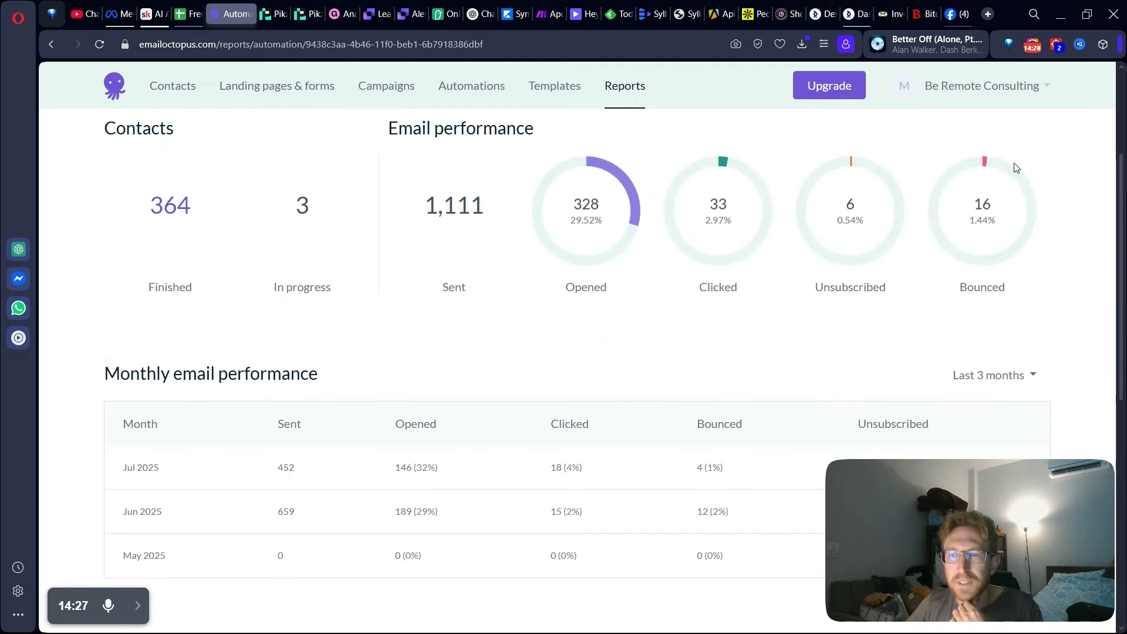
# Open the Skool Automation for editing, review its sequence of emails and waits, and return to the list of all reports
pyautogui.click(985, 245)
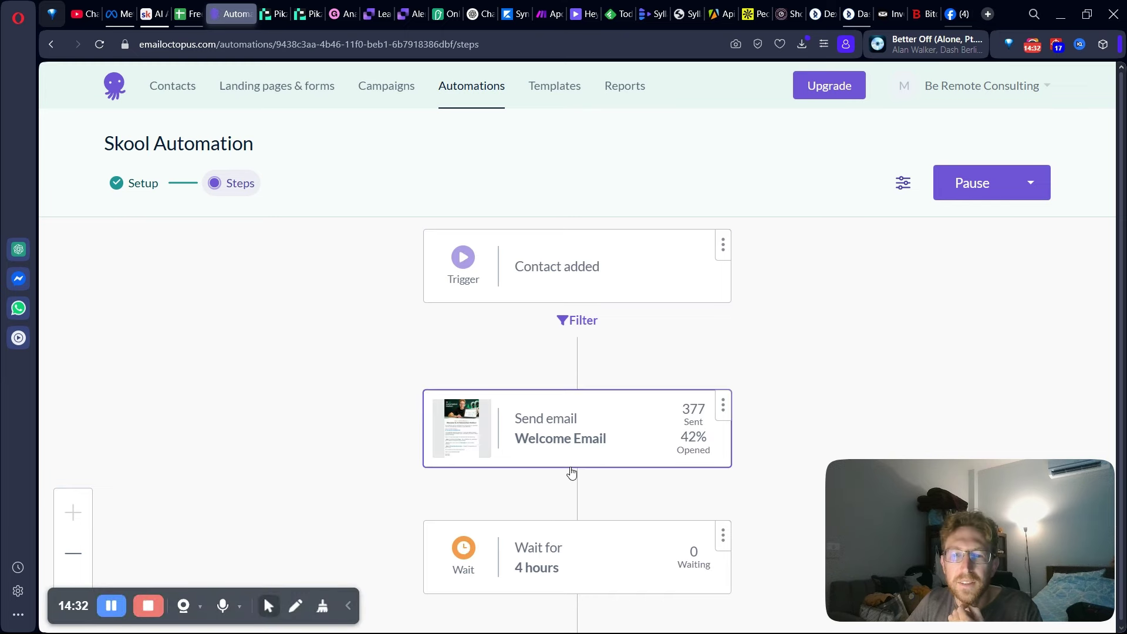
pyautogui.scroll(-2, 600, 432)
pyautogui.scroll(-1, 601, 433)
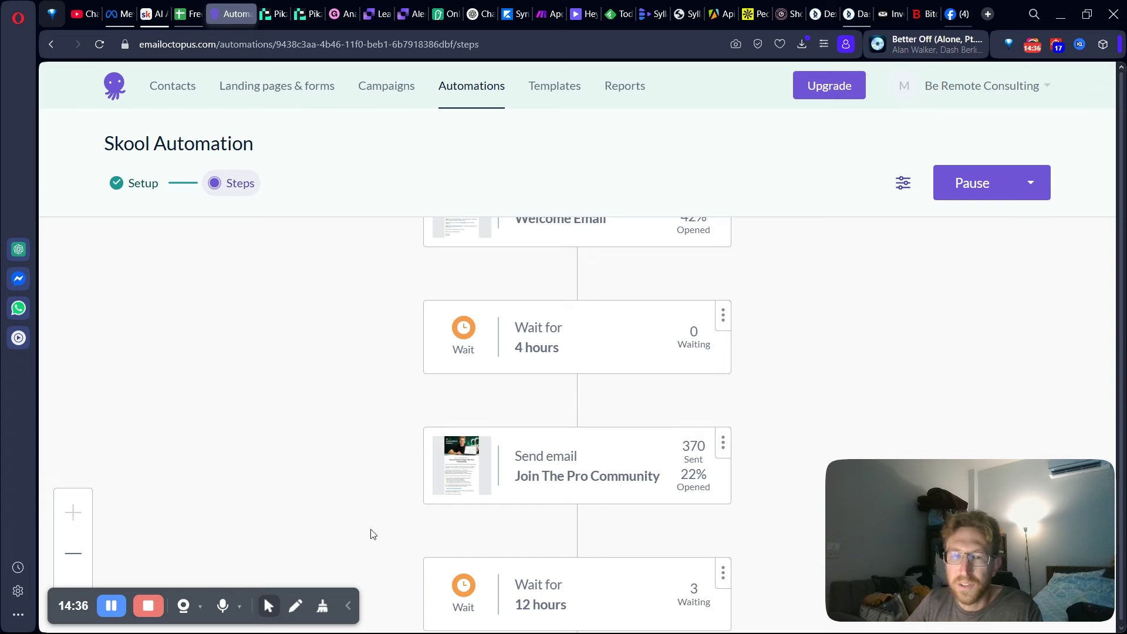
pyautogui.click(349, 606)
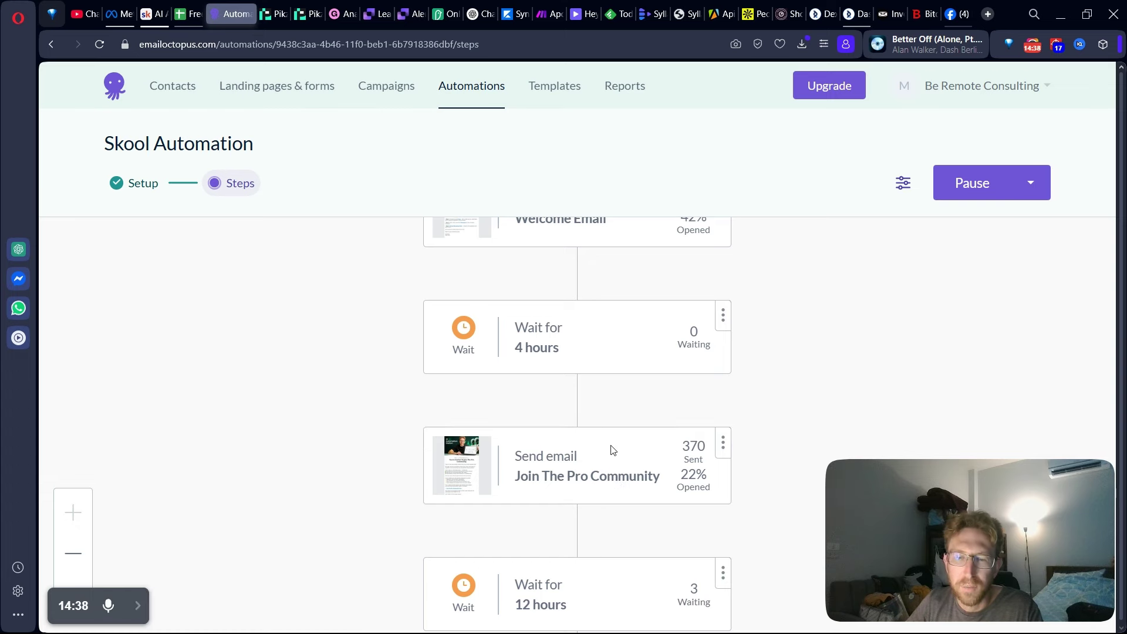
pyautogui.scroll(-2, 612, 451)
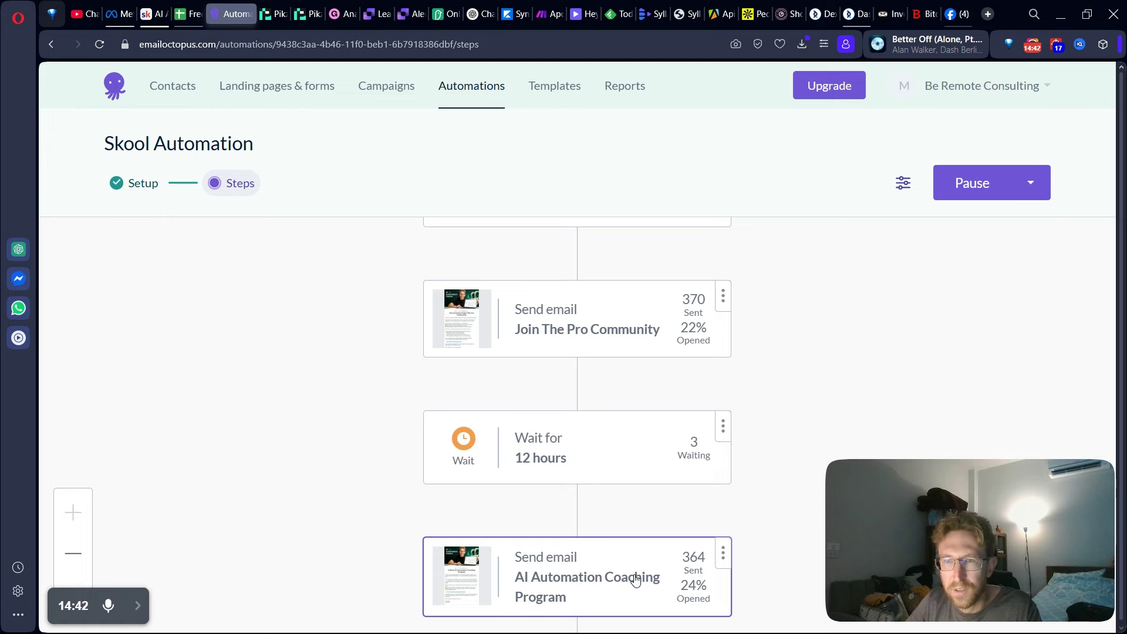
pyautogui.scroll(-1, 656, 382)
pyautogui.scroll(5, 656, 360)
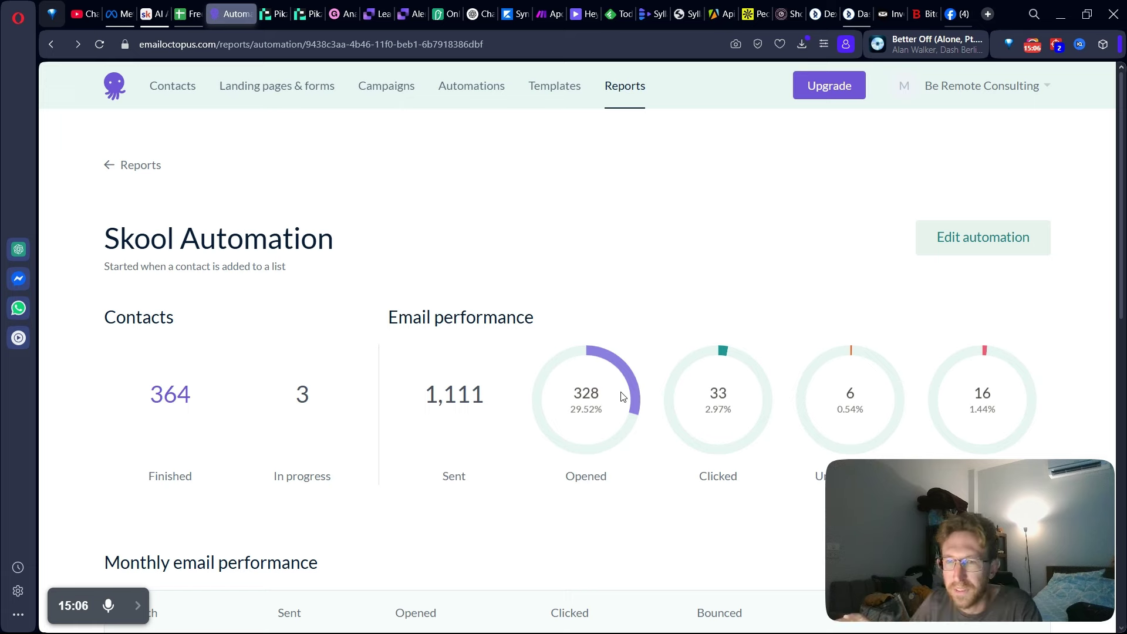
pyautogui.click(141, 171)
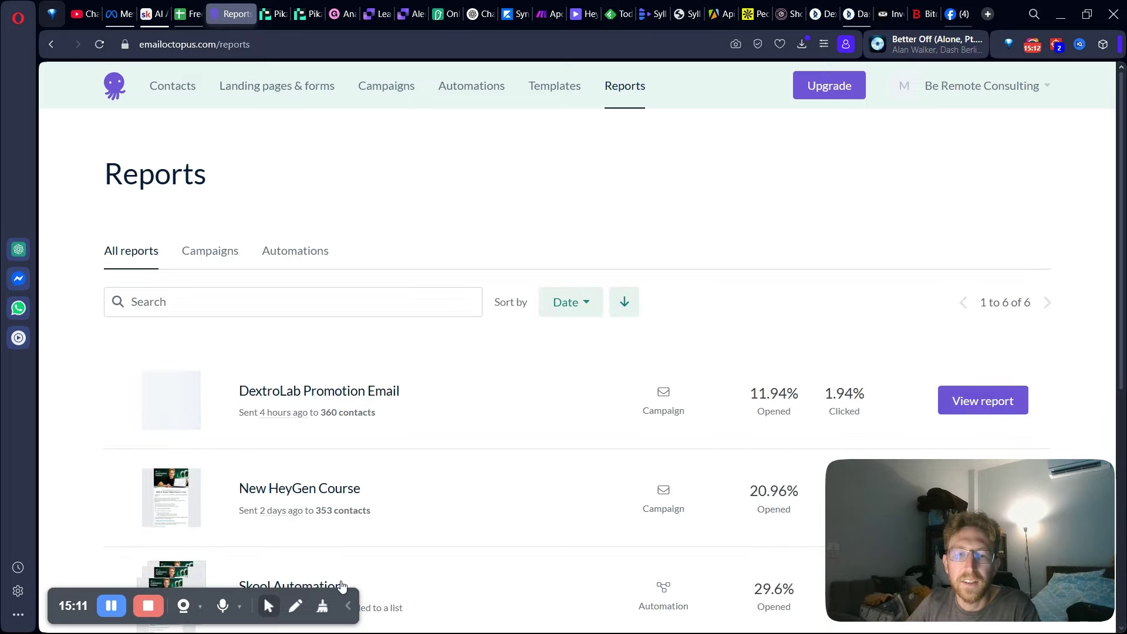
# Switch to Skool and filter the communities on the discovery page by the Tech category
pyautogui.click(158, 13)
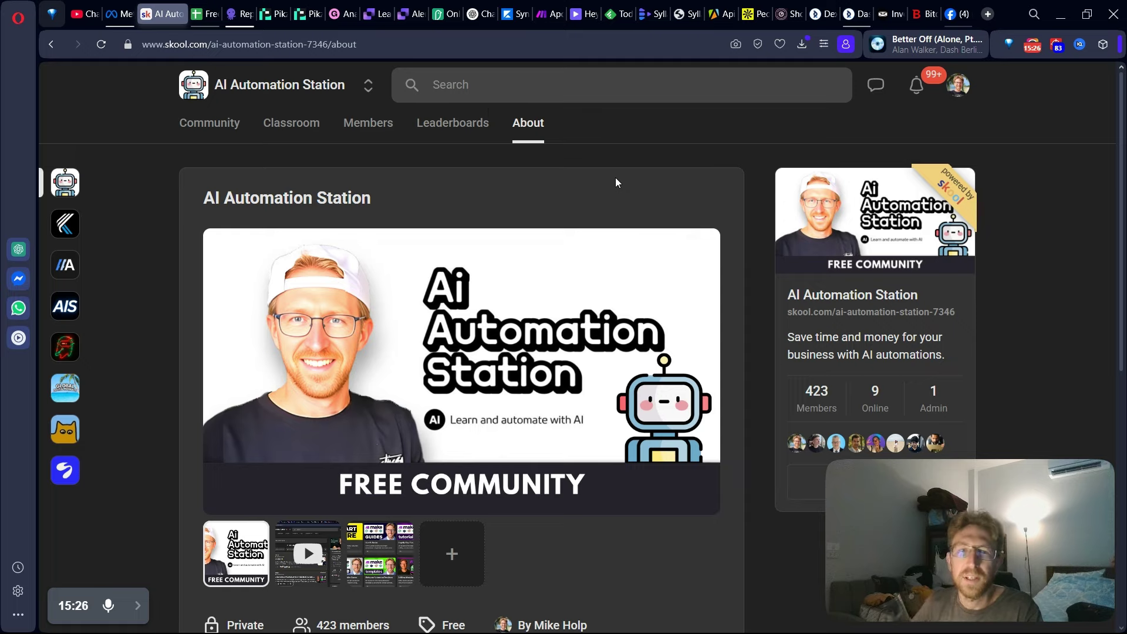
pyautogui.click(368, 85)
pyautogui.click(233, 259)
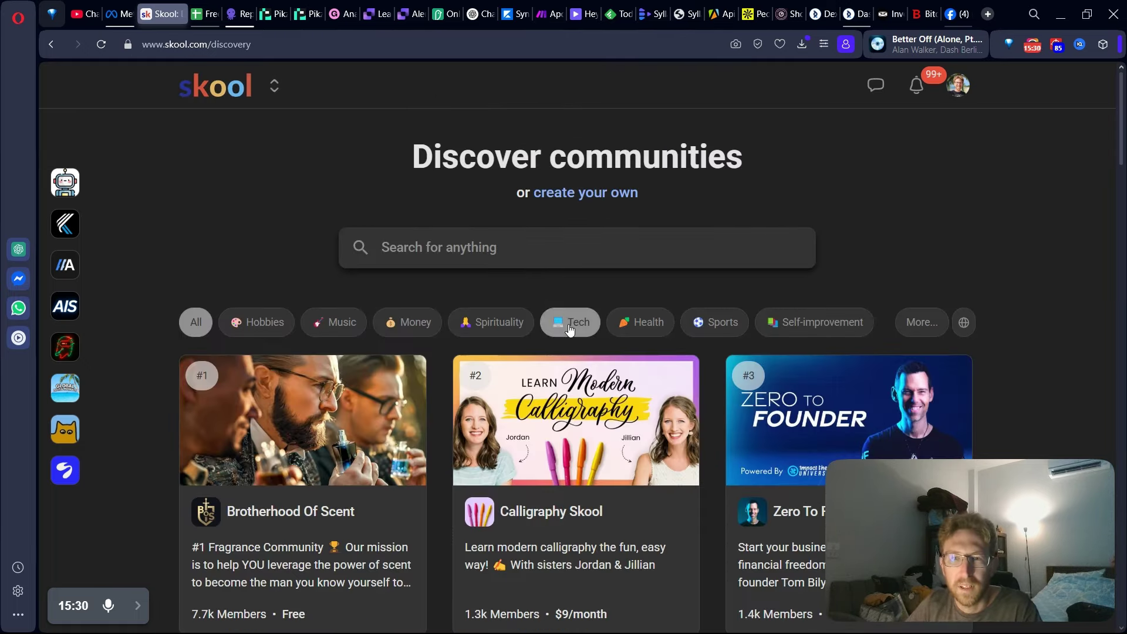
pyautogui.click(574, 332)
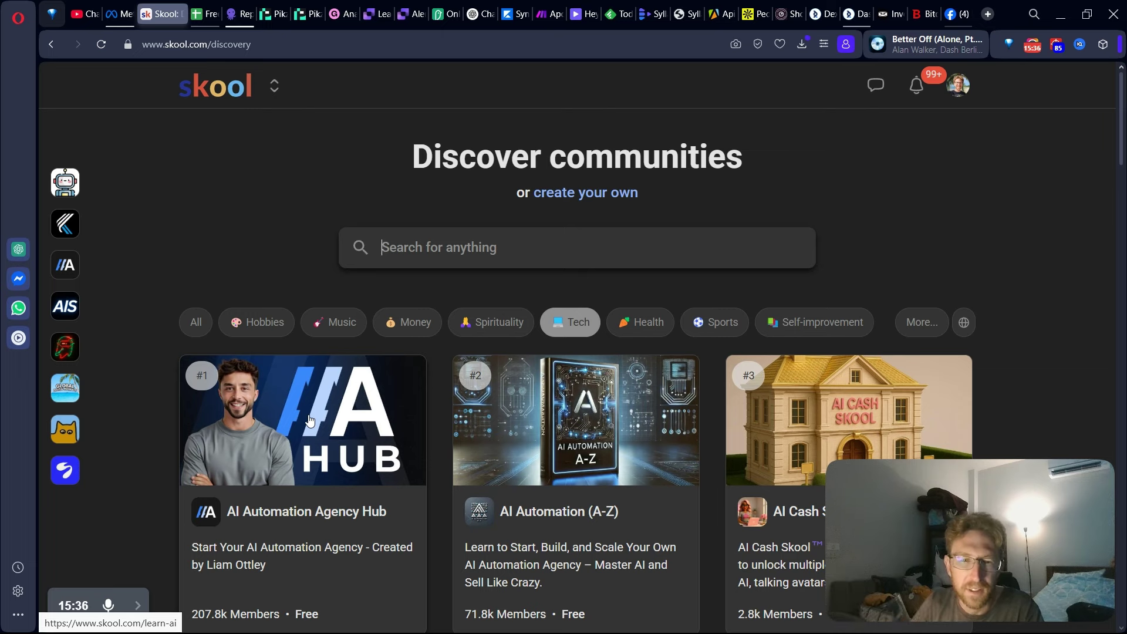
pyautogui.scroll(-2, 347, 443)
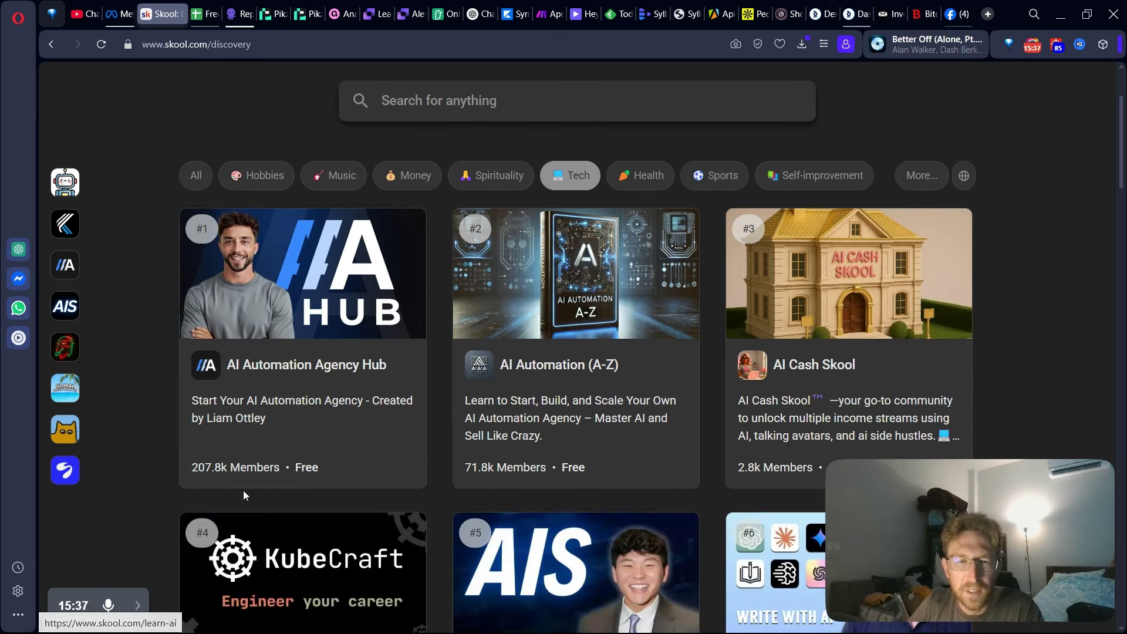
# Open the AI Automation Agency Hub community in a separate tab and look over its feed and member statistics
pyautogui.click(319, 315)
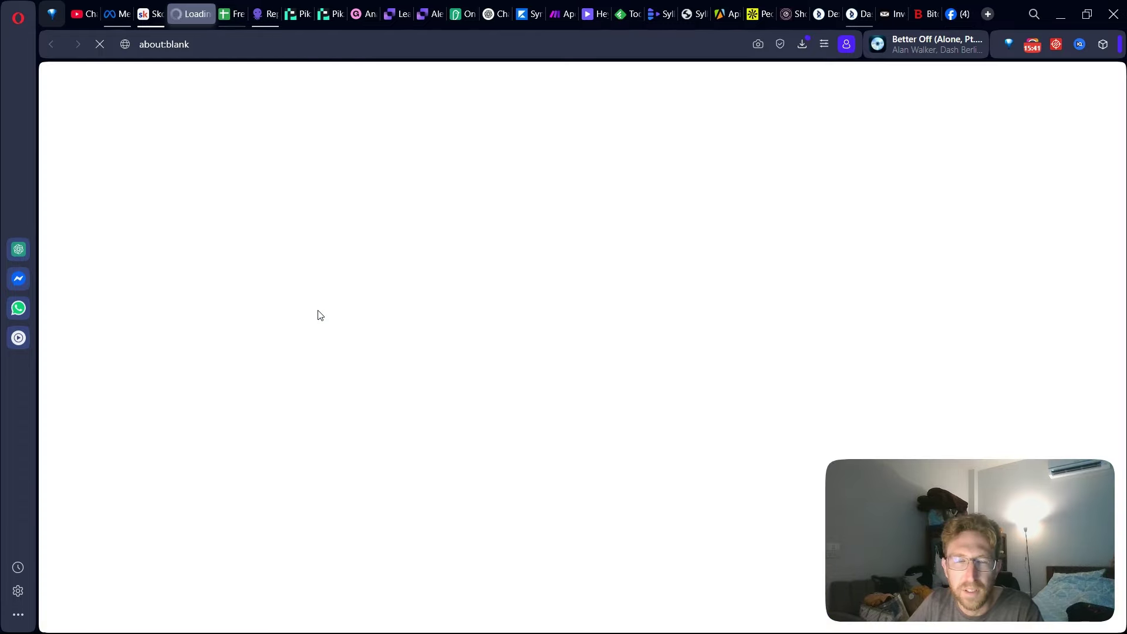
pyautogui.hotkey('ctrl', 'shift', 'Tab')
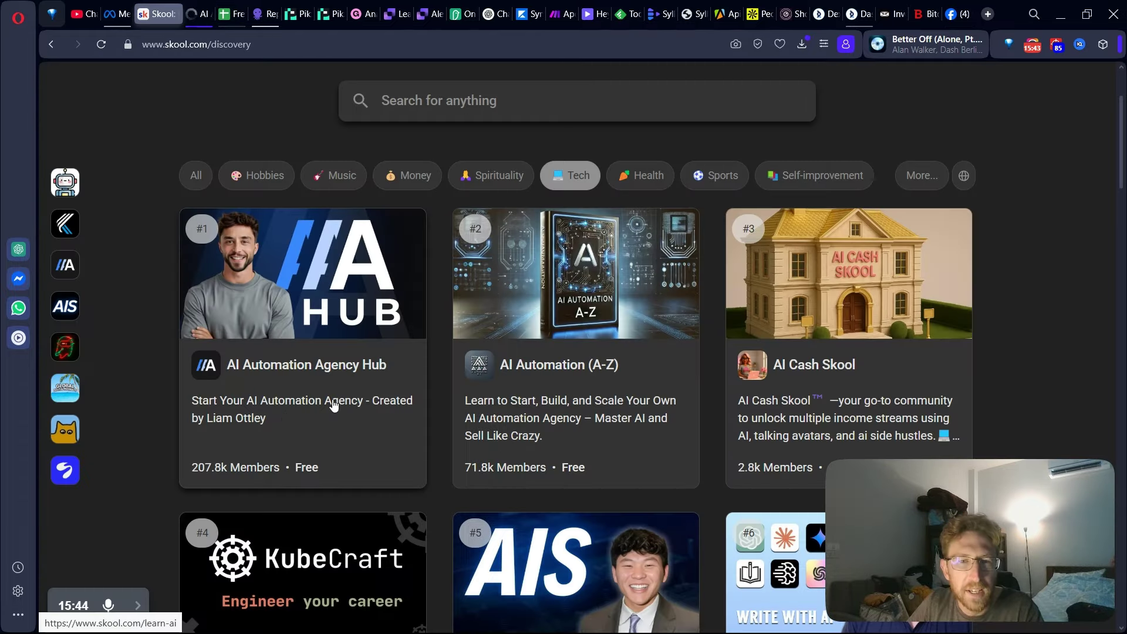
pyautogui.scroll(3, 333, 405)
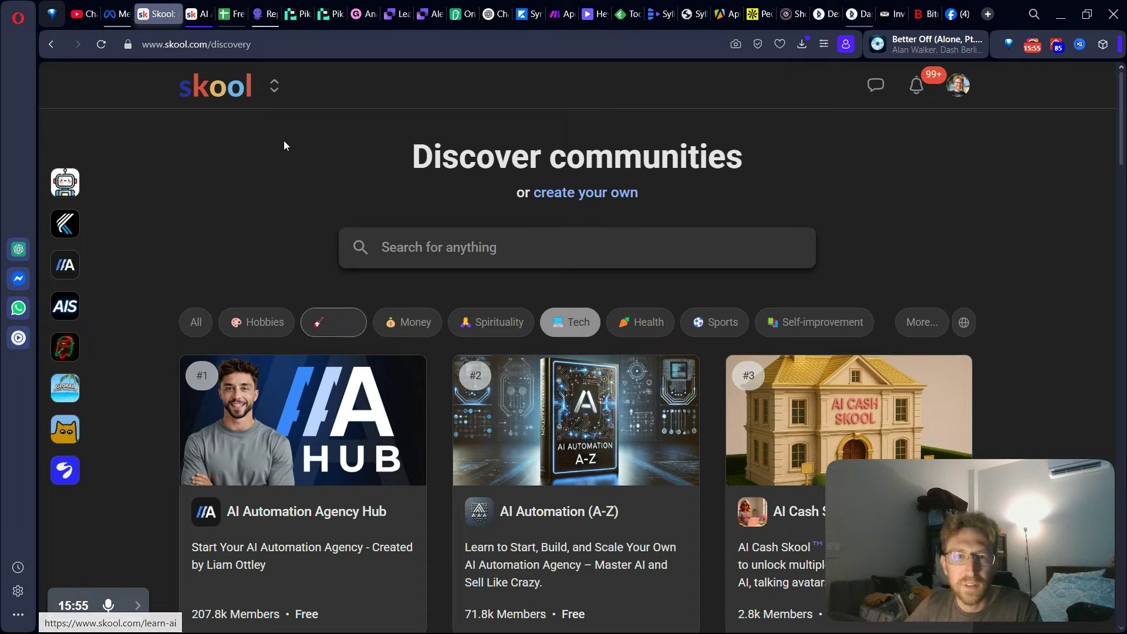
pyautogui.click(205, 5)
pyautogui.click(196, 5)
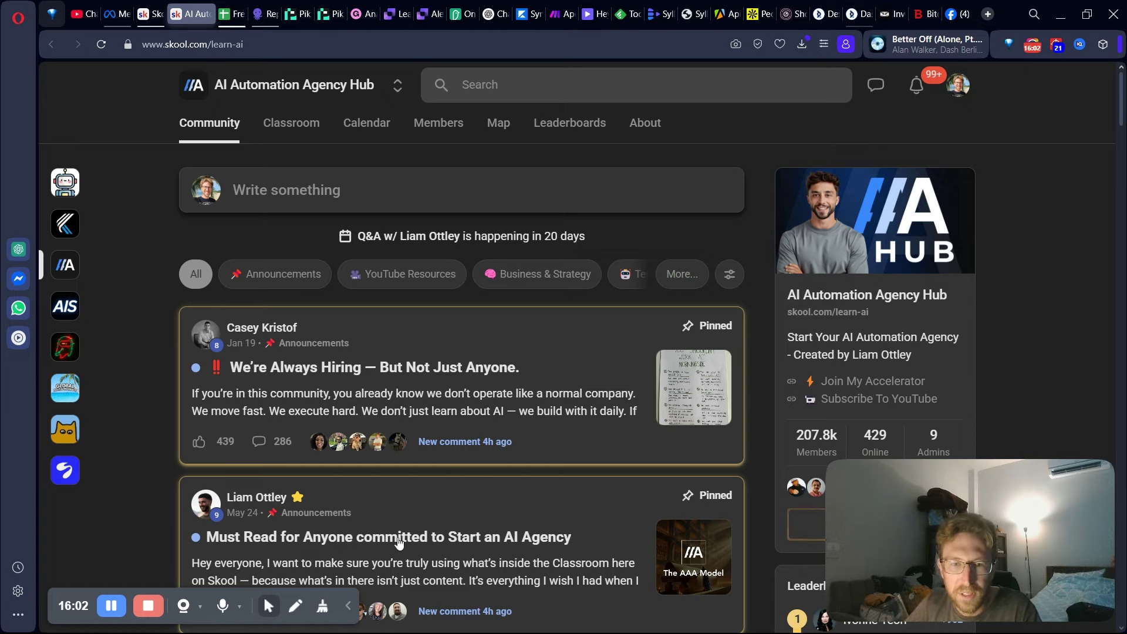
pyautogui.scroll(-3, 675, 375)
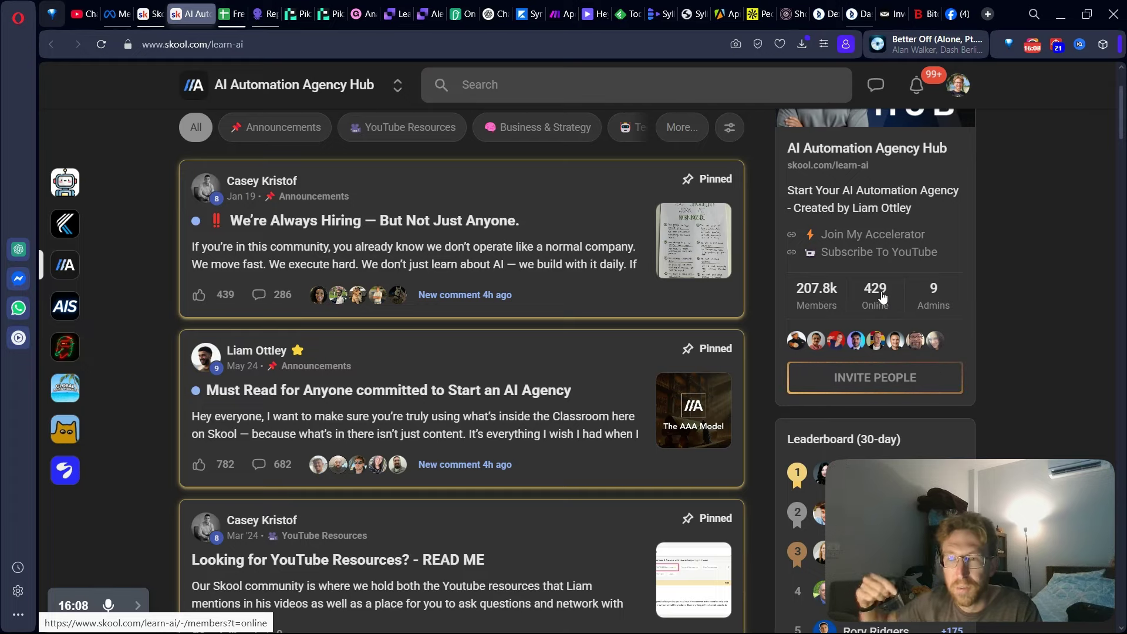
pyautogui.scroll(3, 822, 320)
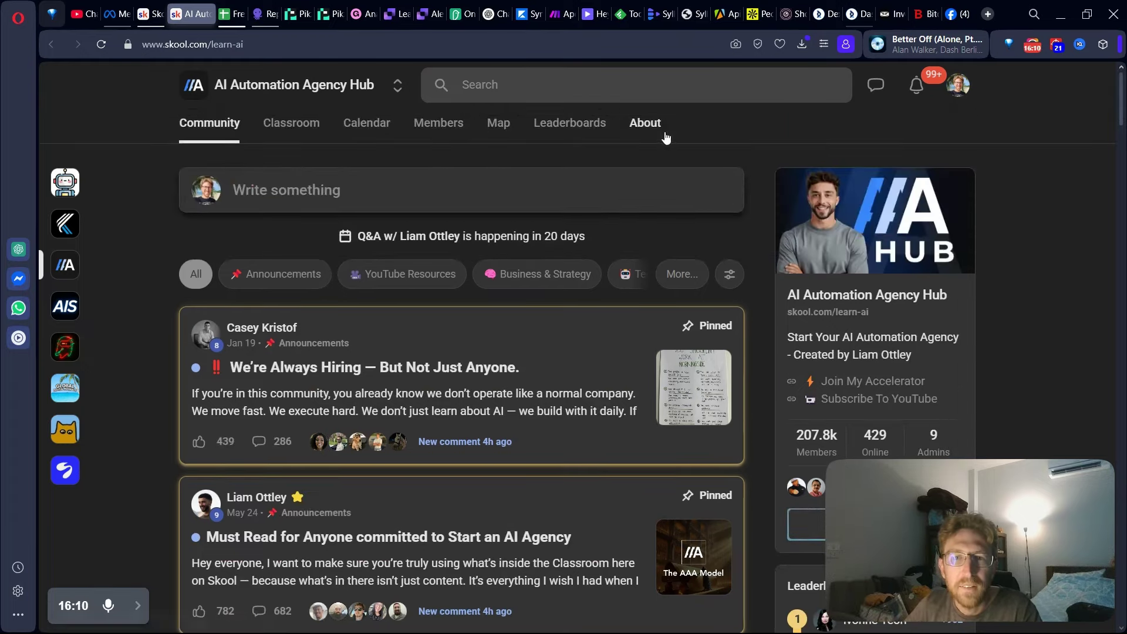
# Browse the courses offered in the AI Automation Agency Hub classroom
pyautogui.click(297, 132)
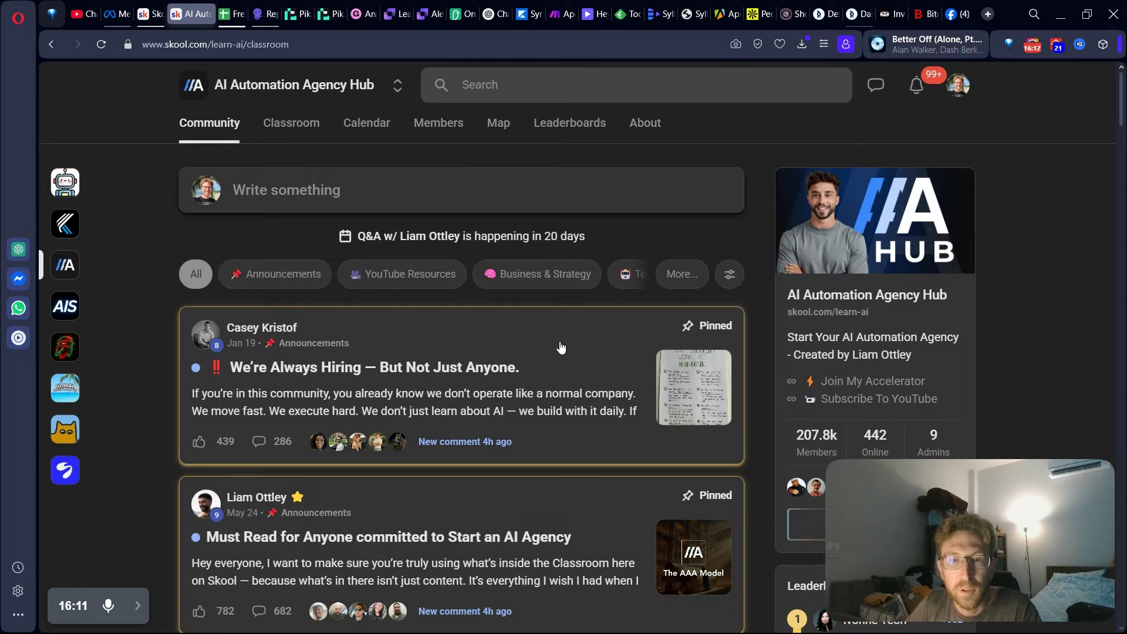
pyautogui.scroll(-7, 576, 385)
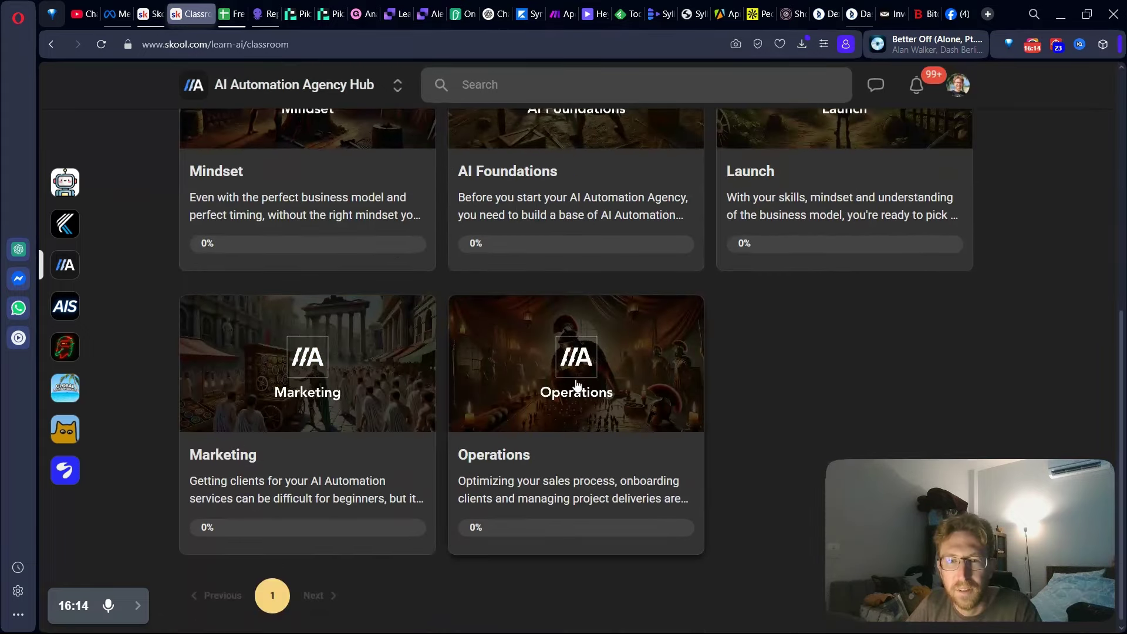
pyautogui.scroll(9, 606, 402)
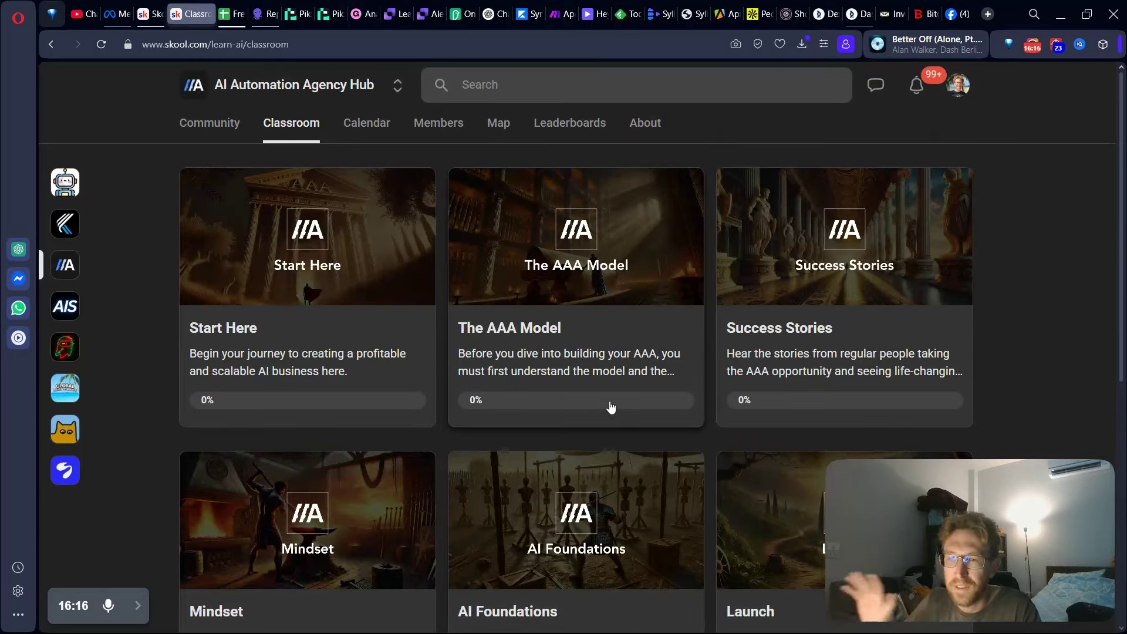
# Open the AI Automation Agency Hub's About page, show its second gallery image, and look over the community description
pyautogui.click(641, 130)
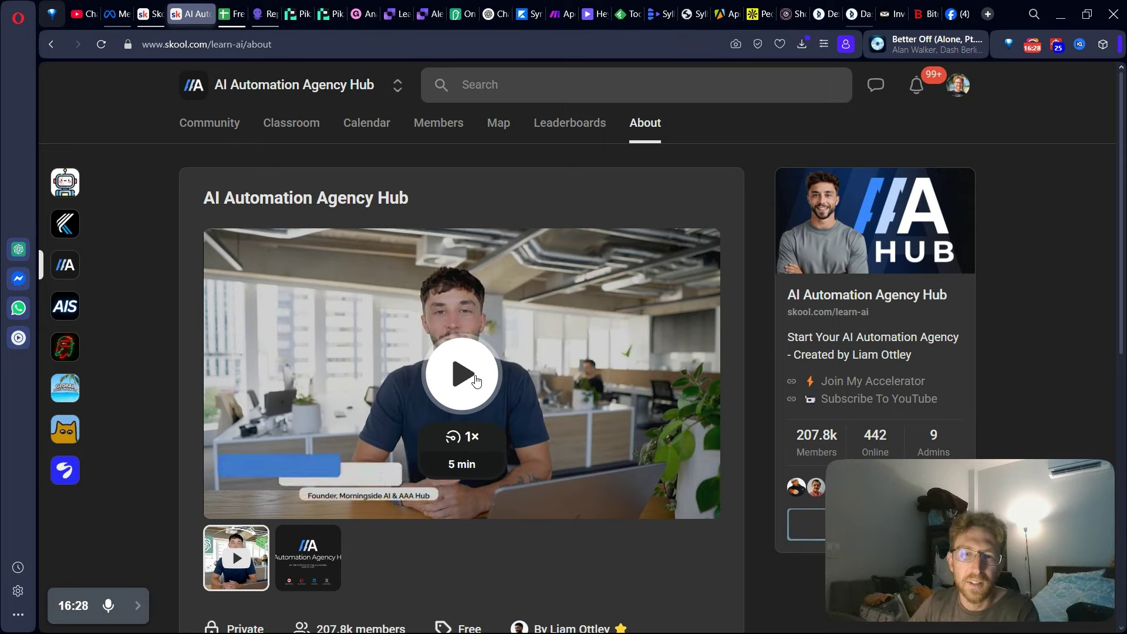
pyautogui.click(306, 570)
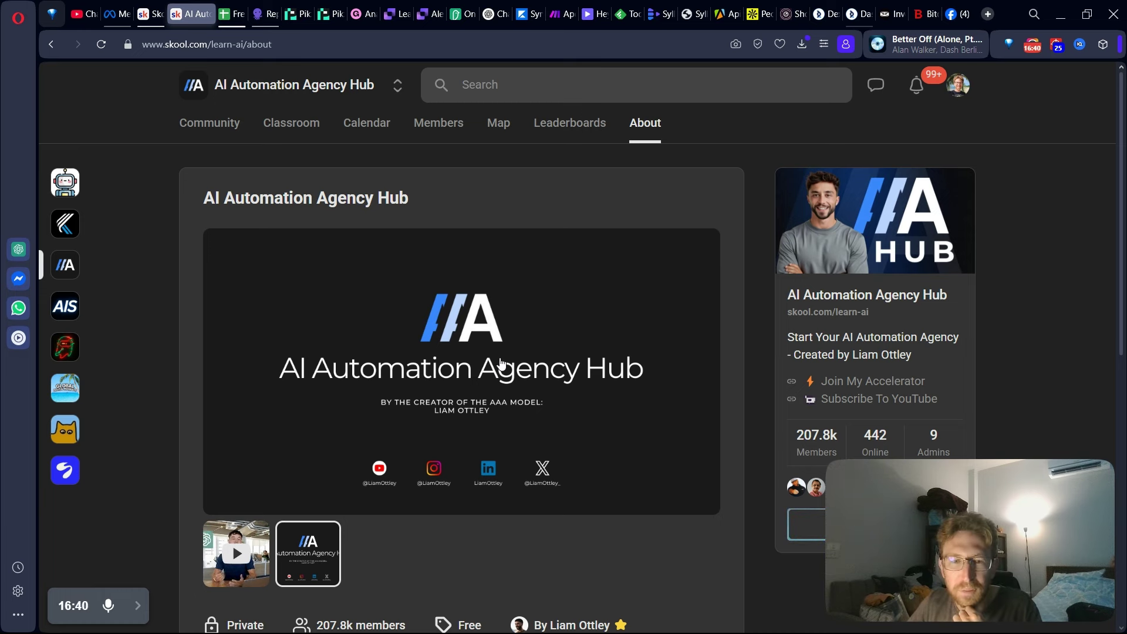
pyautogui.scroll(-3, 446, 404)
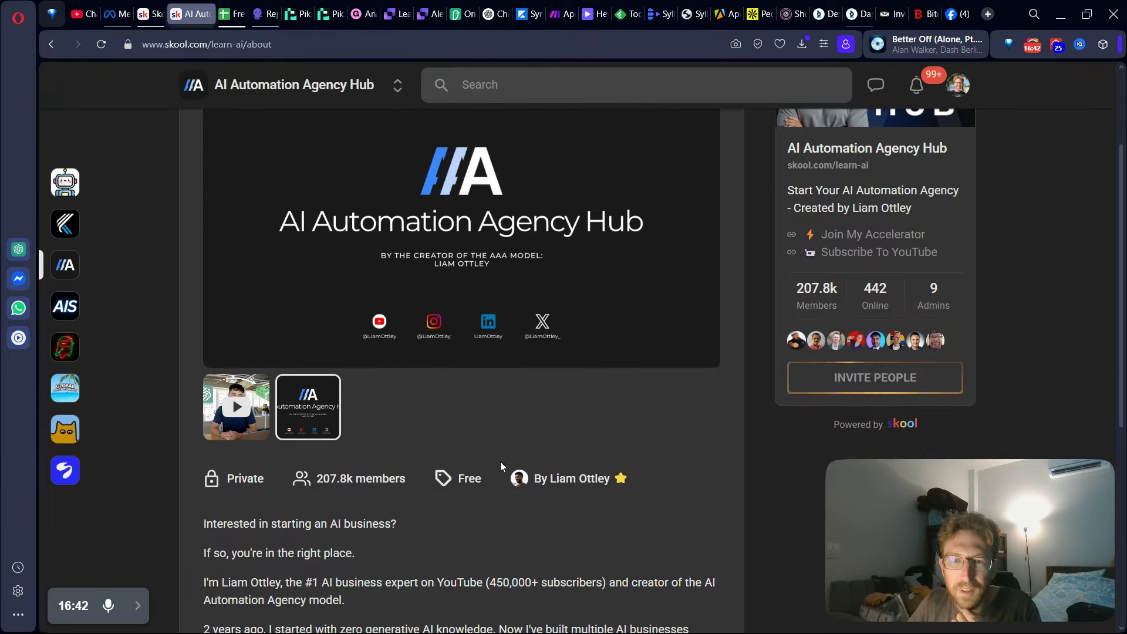
# View the explanation of the star badge beside the community owner's name, highlight its text, and dismiss it
pyautogui.click(621, 479)
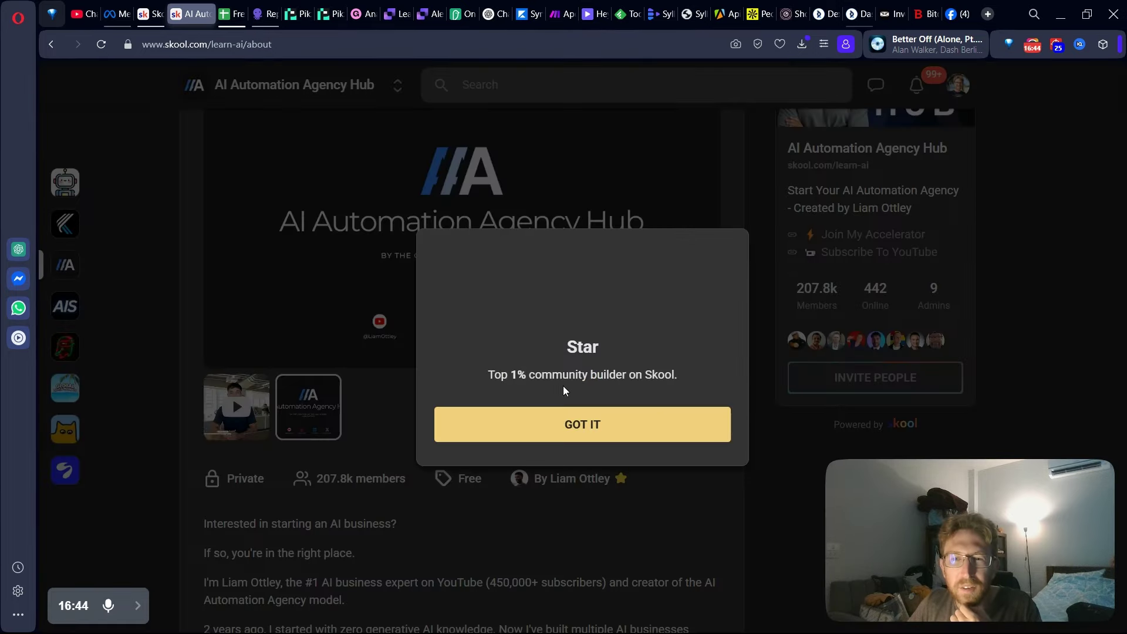
pyautogui.moveTo(491, 376); pyautogui.dragTo(689, 377)
pyautogui.click(689, 377)
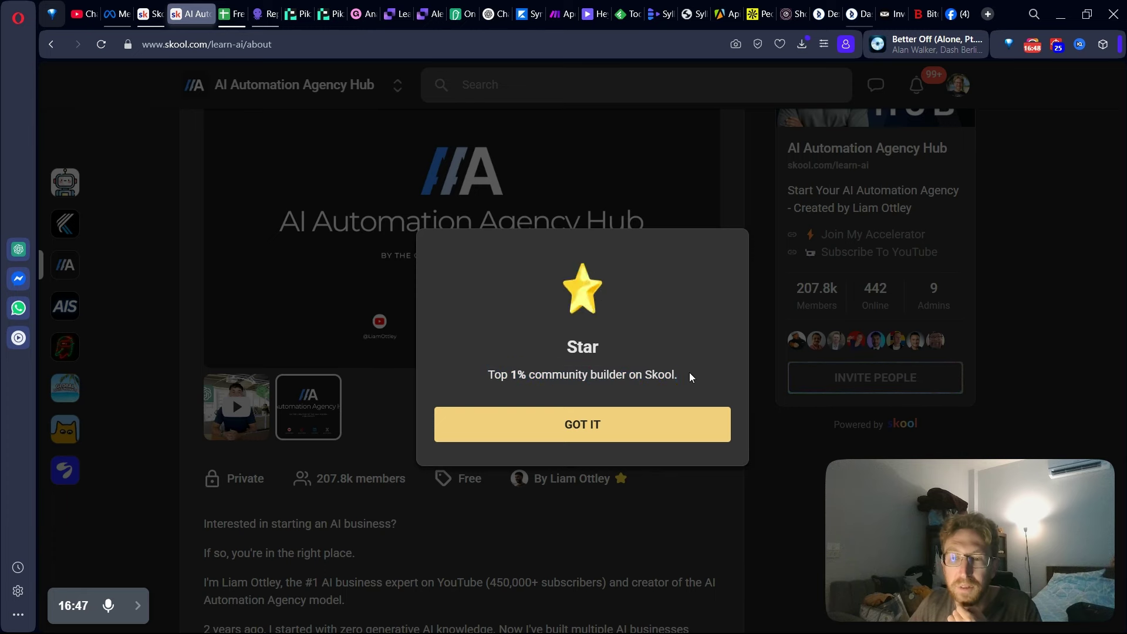
pyautogui.click(596, 431)
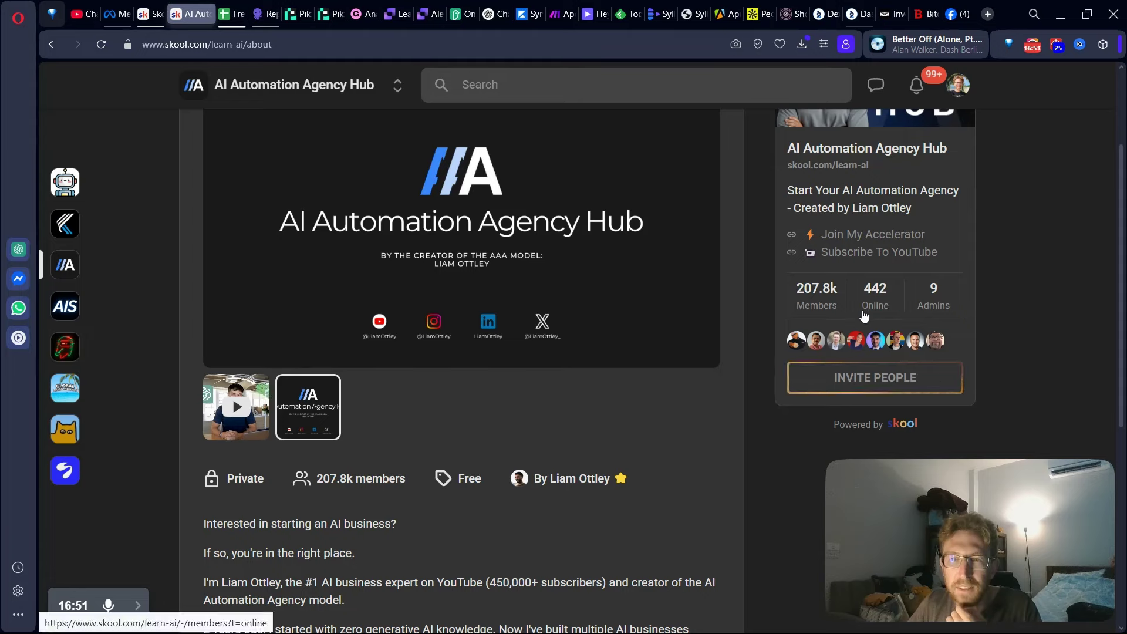
# Open The AAA Model course in the classroom and review the "$5,000 vs $105,000 AI Agency Client" lesson down to its Accelerator link
pyautogui.scroll(3, 749, 459)
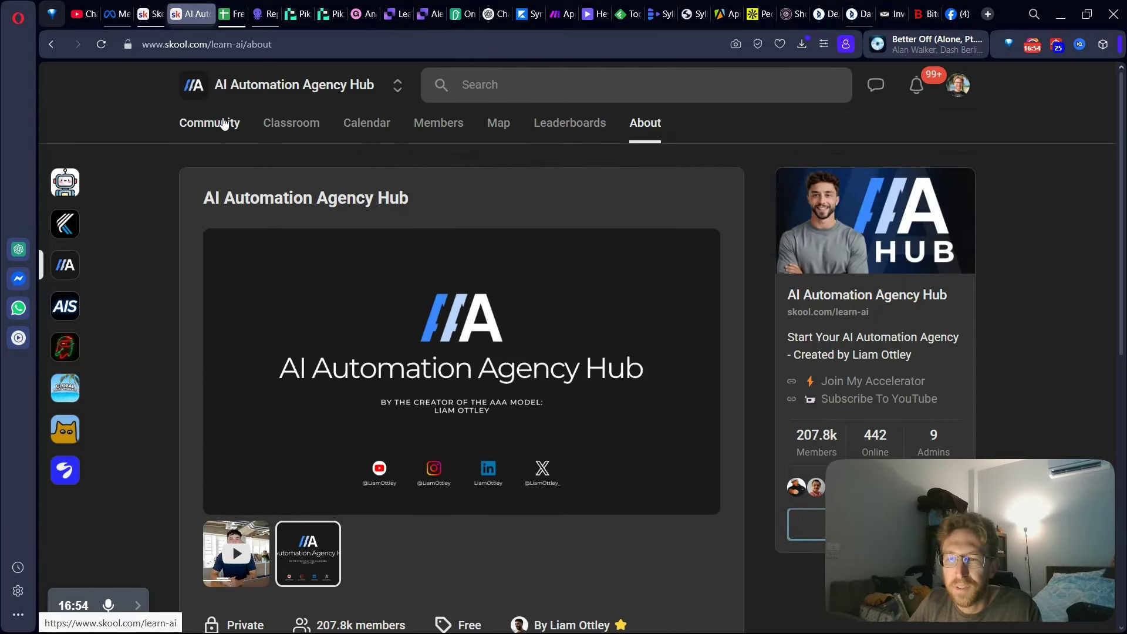
pyautogui.click(284, 133)
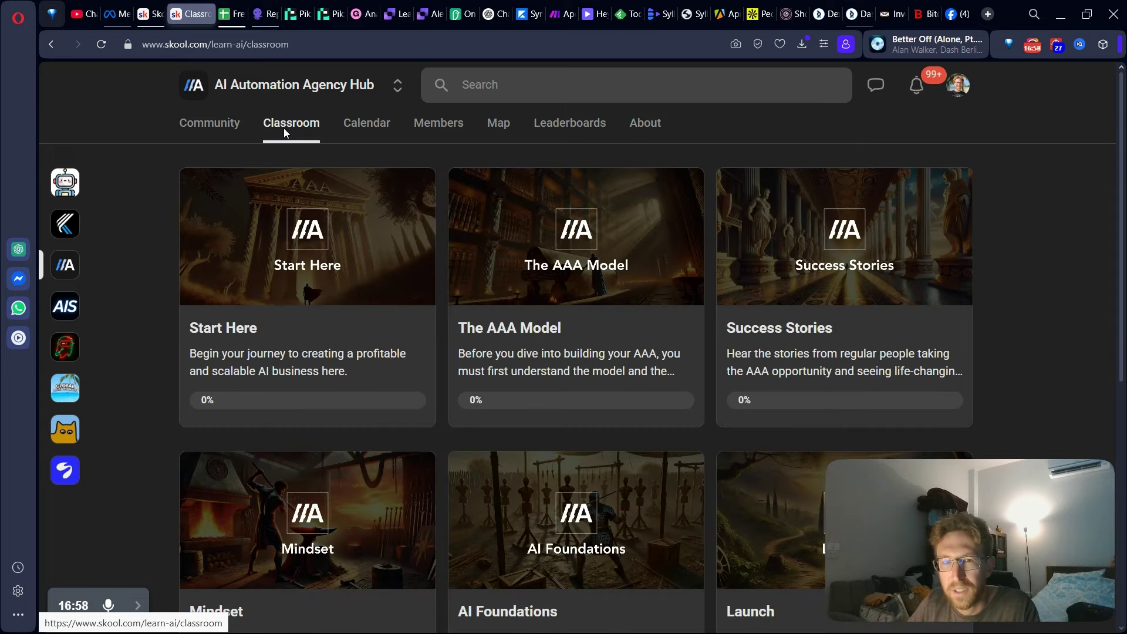
pyautogui.click(536, 252)
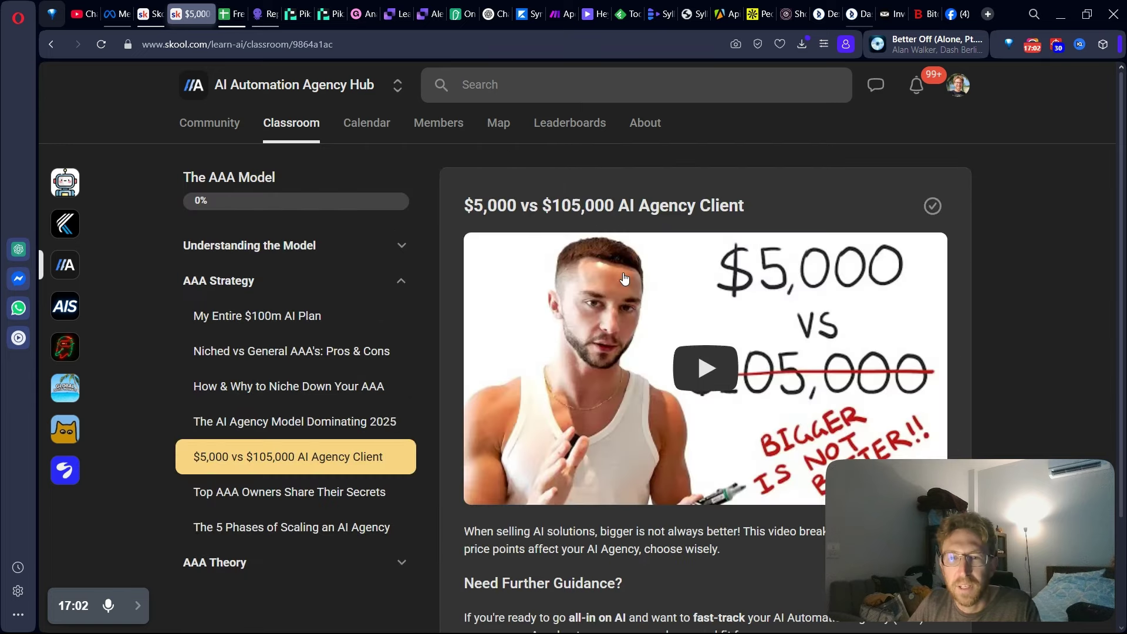
pyautogui.scroll(-2, 625, 275)
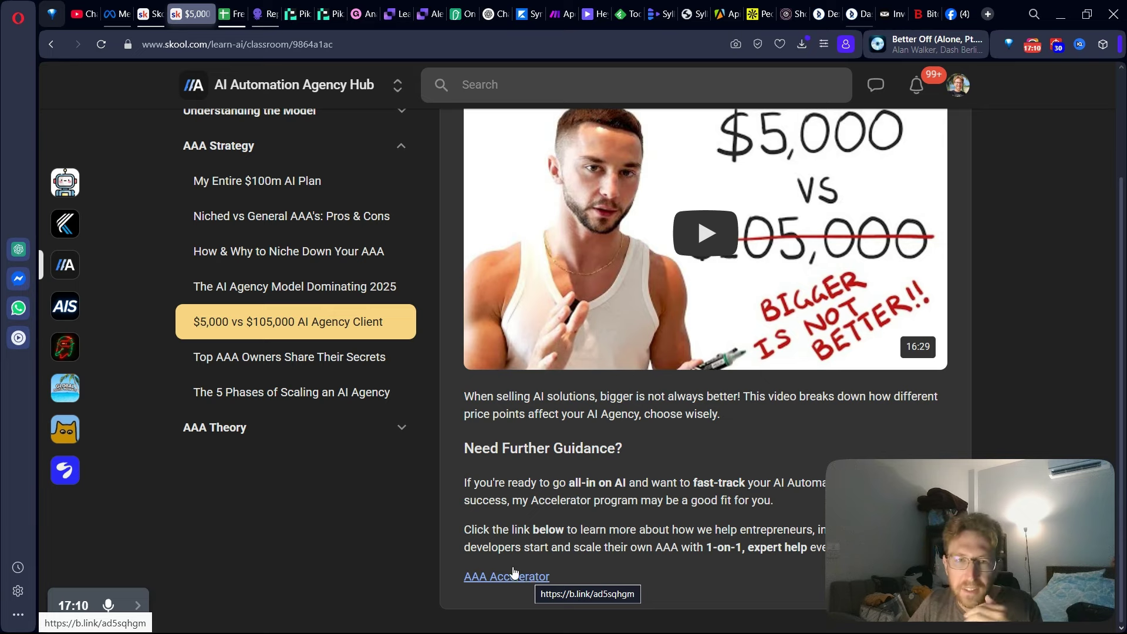
# Review the "Top AAA Owners Share Their Secrets" lesson down to its AAA Accelerator link, and return to the community feed
pyautogui.click(284, 373)
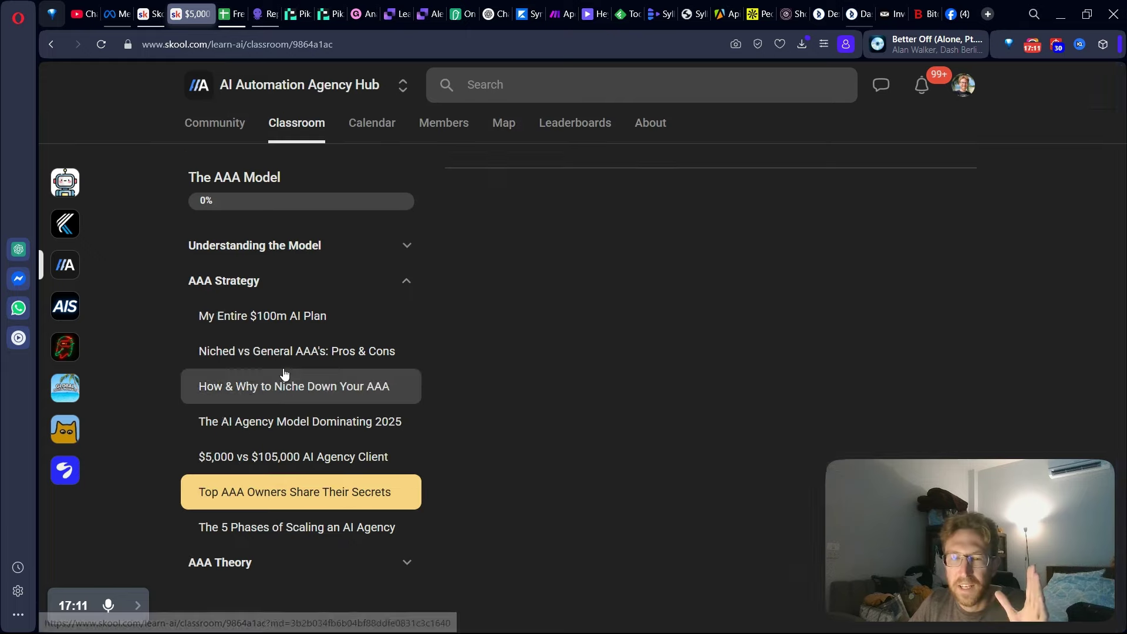
pyautogui.scroll(-3, 515, 581)
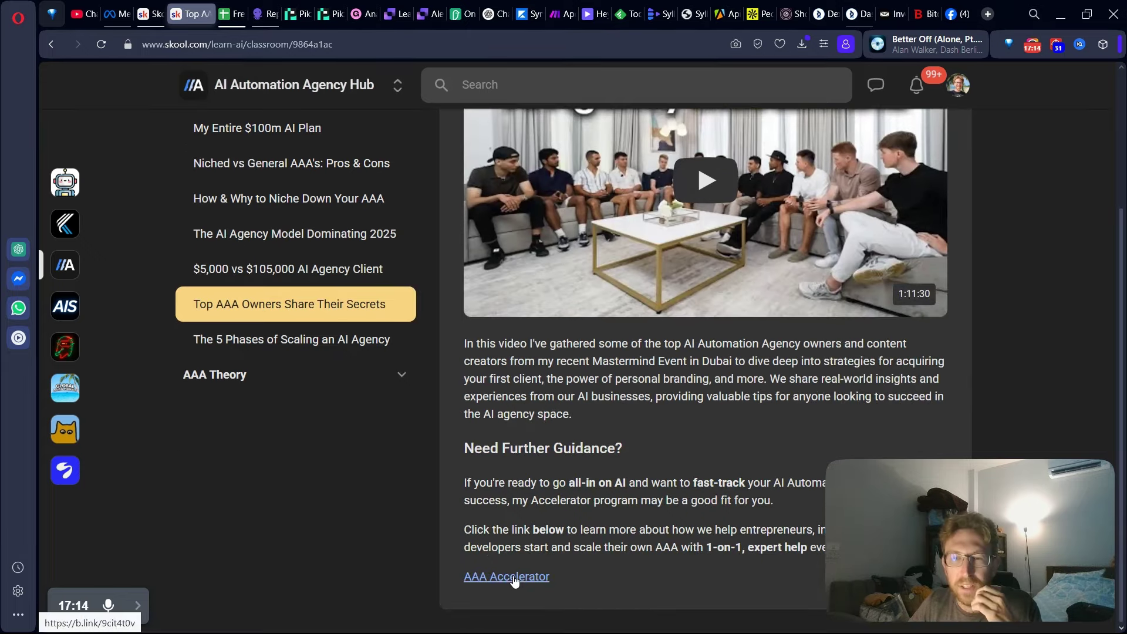
pyautogui.scroll(3, 381, 352)
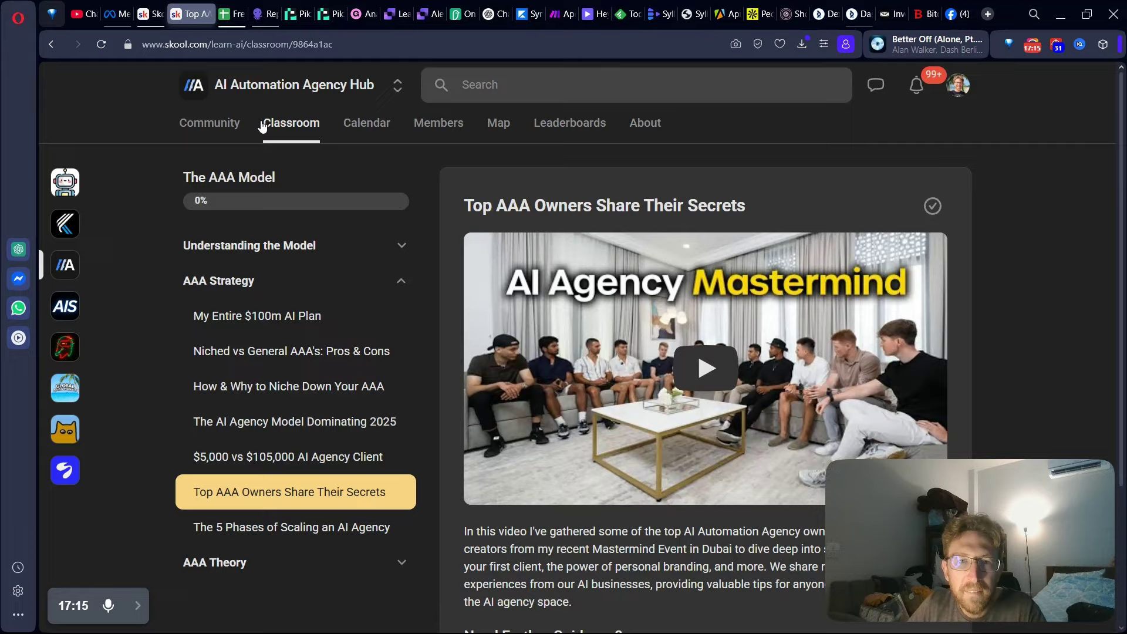
pyautogui.click(202, 140)
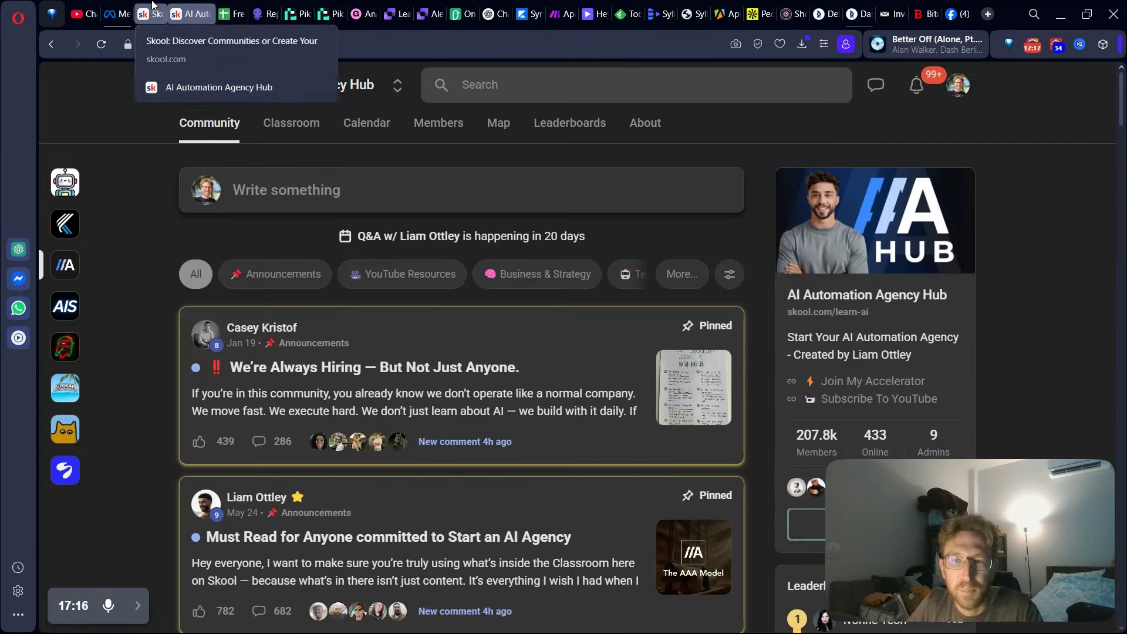
# Return to Skool discovery and look over the first page of Tech communities, comparing their rankings, membership sizes and prices
pyautogui.click(154, 14)
pyautogui.scroll(-5, 575, 411)
pyautogui.scroll(5, 557, 323)
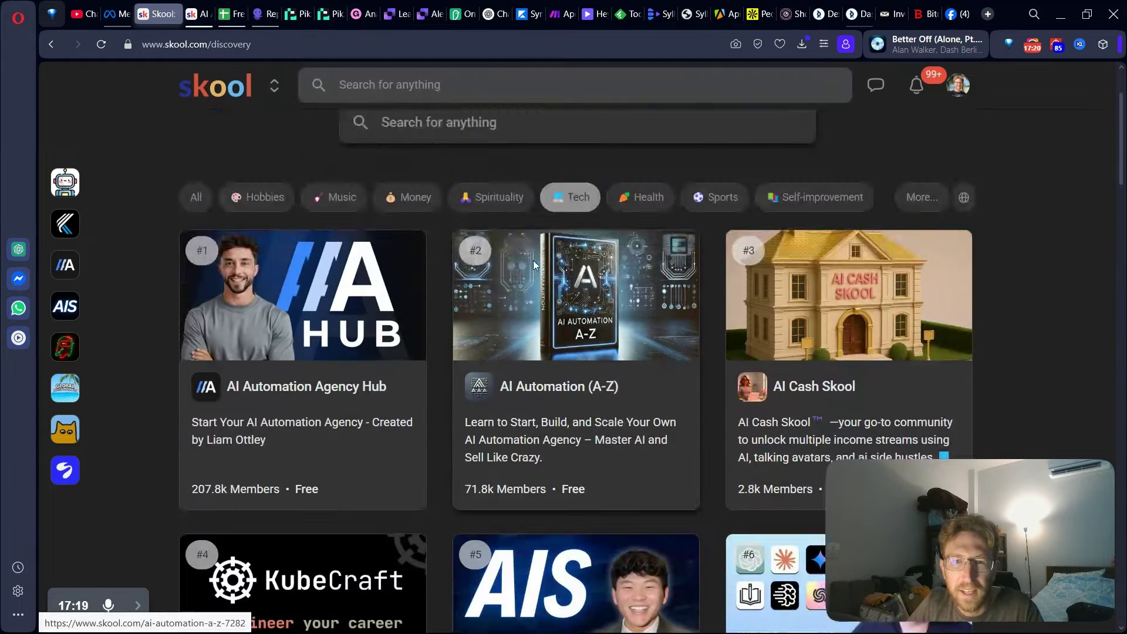
pyautogui.scroll(-2, 968, 293)
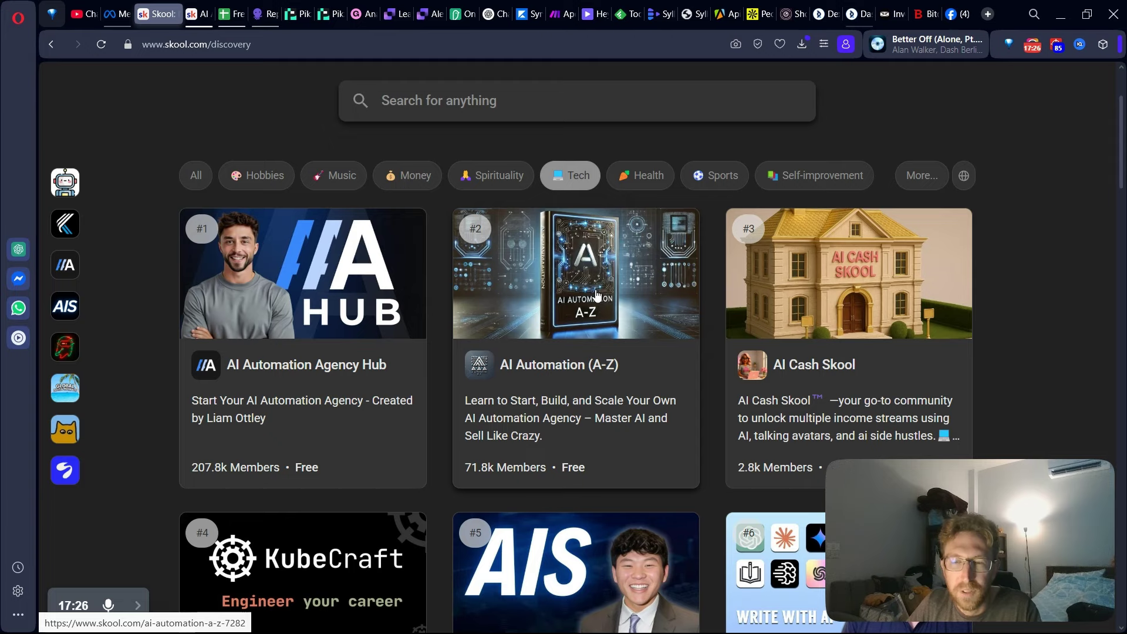
pyautogui.scroll(-1, 903, 299)
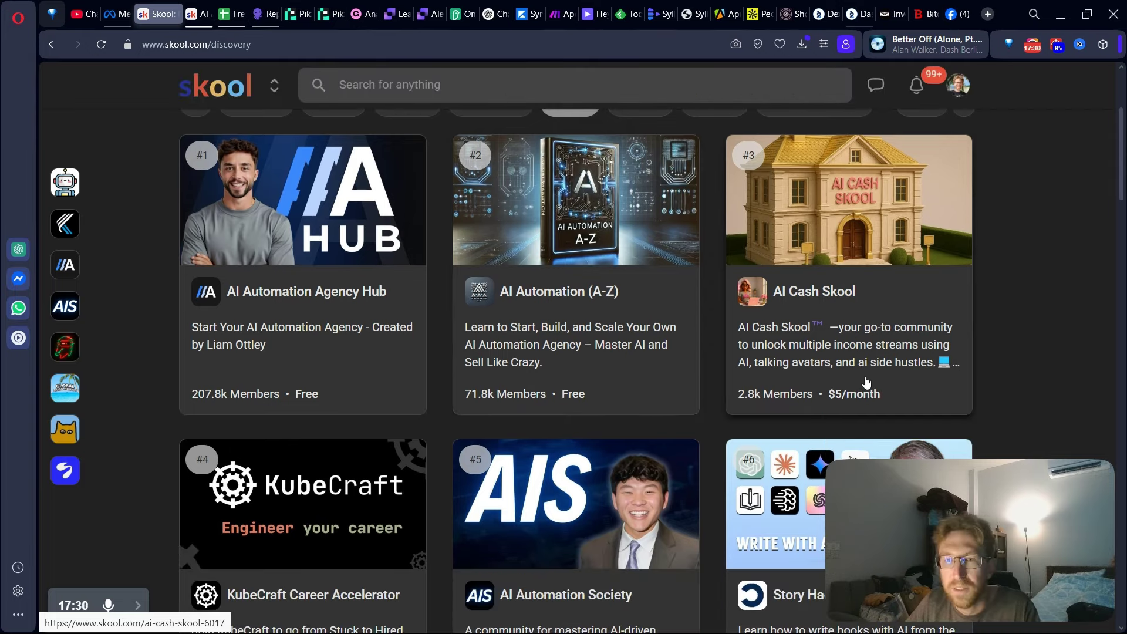
pyautogui.scroll(-2, 866, 381)
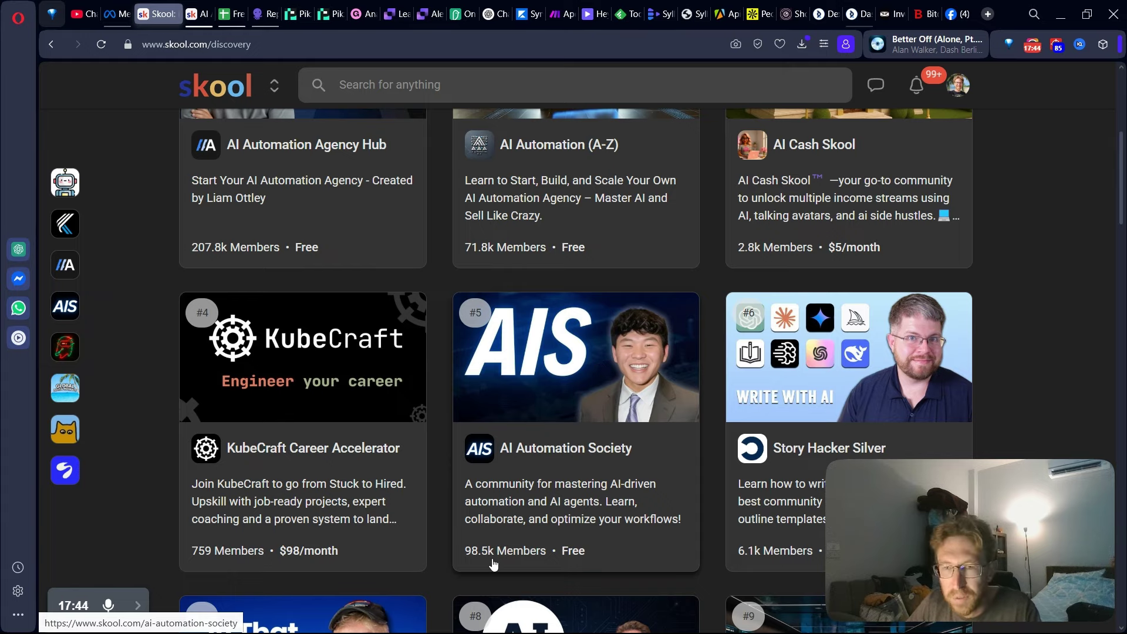
pyautogui.scroll(-6, 502, 558)
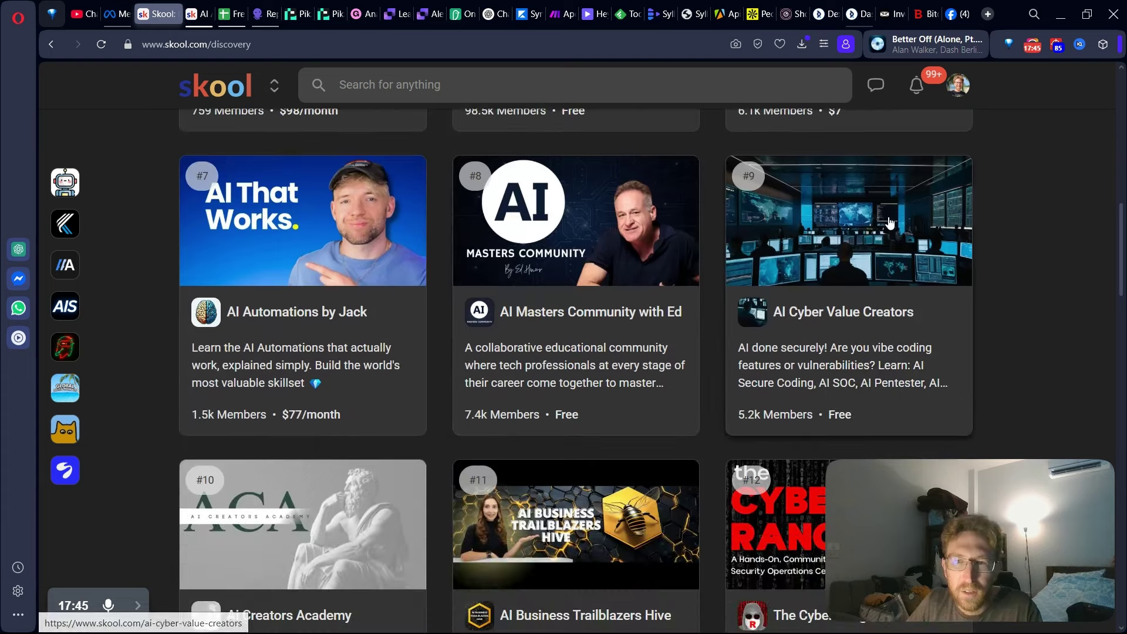
pyautogui.scroll(-5, 890, 223)
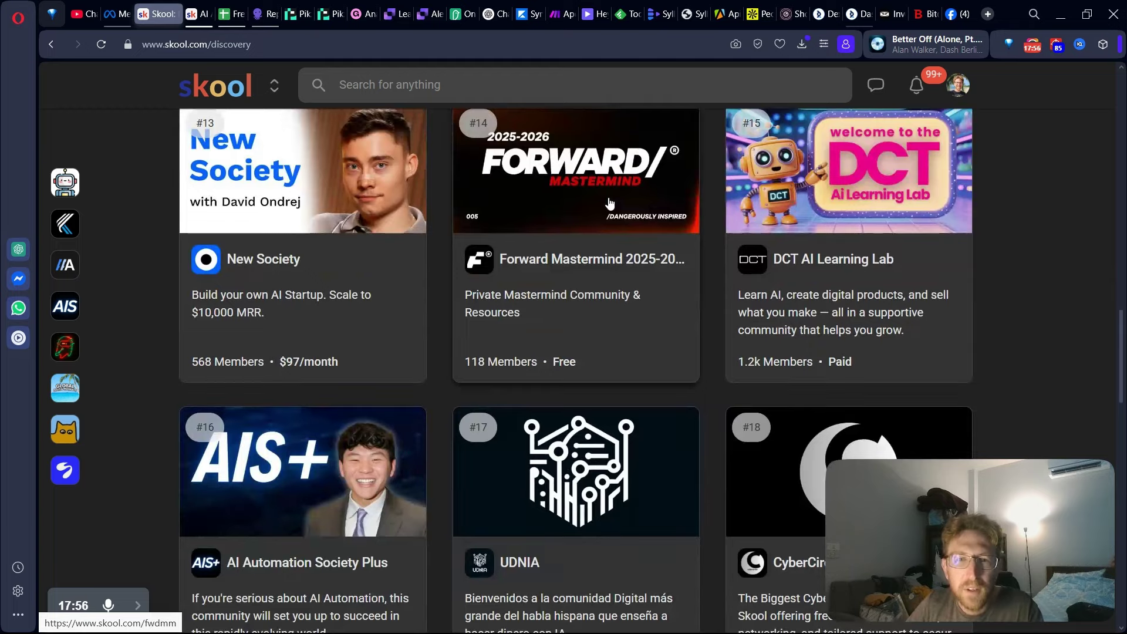
pyautogui.scroll(-5, 612, 209)
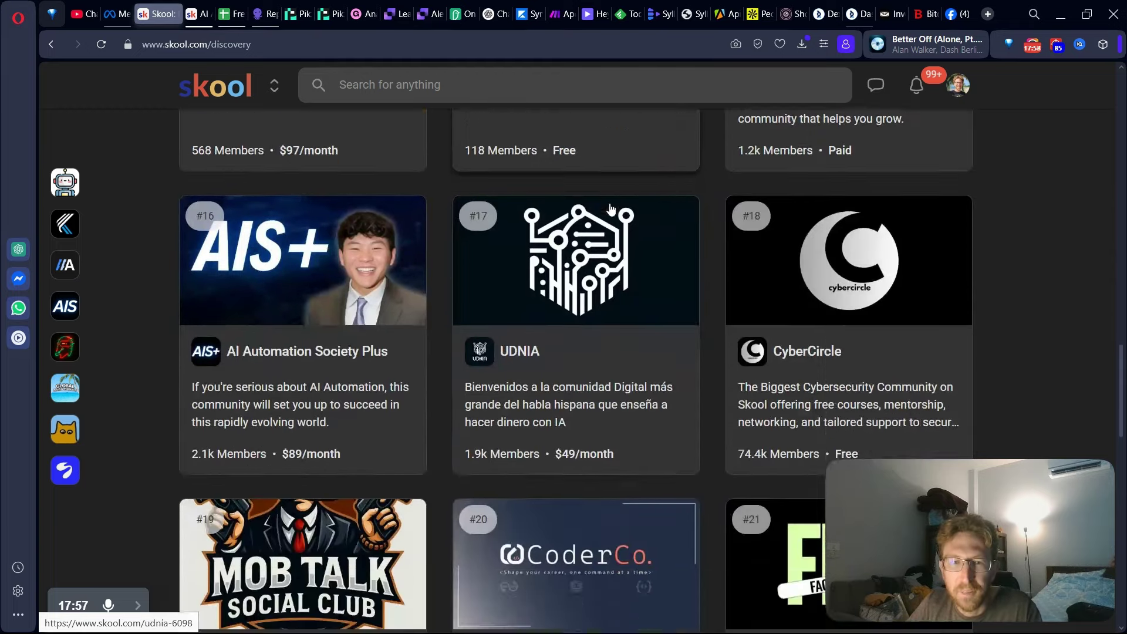
pyautogui.scroll(-18, 660, 285)
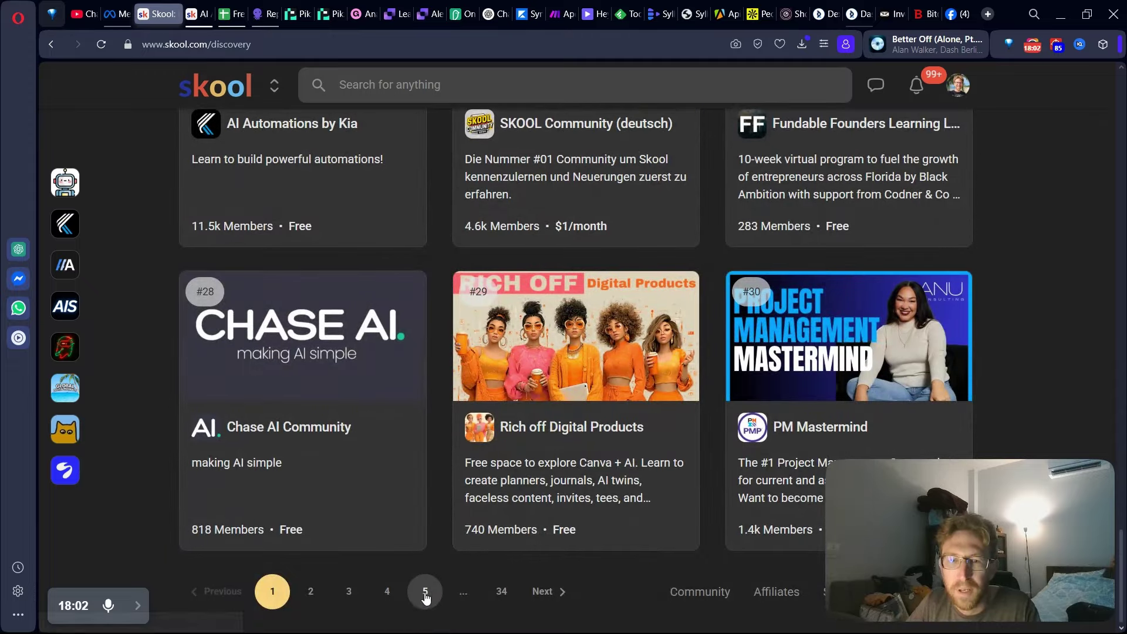
# Open page 5 of the Tech communities and look through its listings down to the page links
pyautogui.click(425, 591)
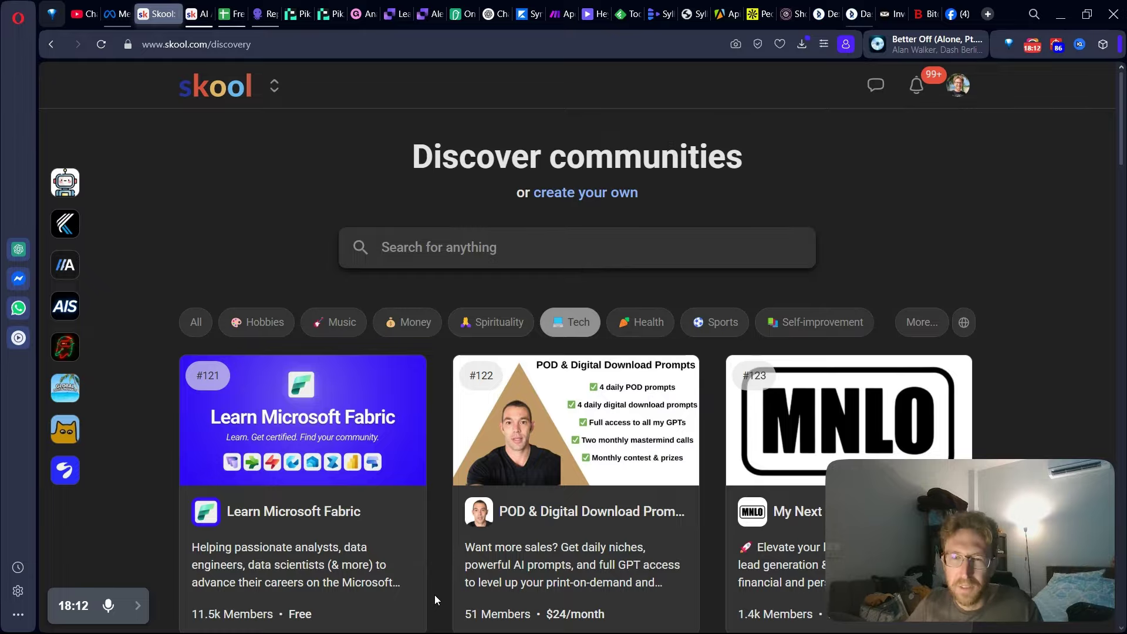
pyautogui.scroll(-2, 593, 472)
pyautogui.scroll(-20, 593, 472)
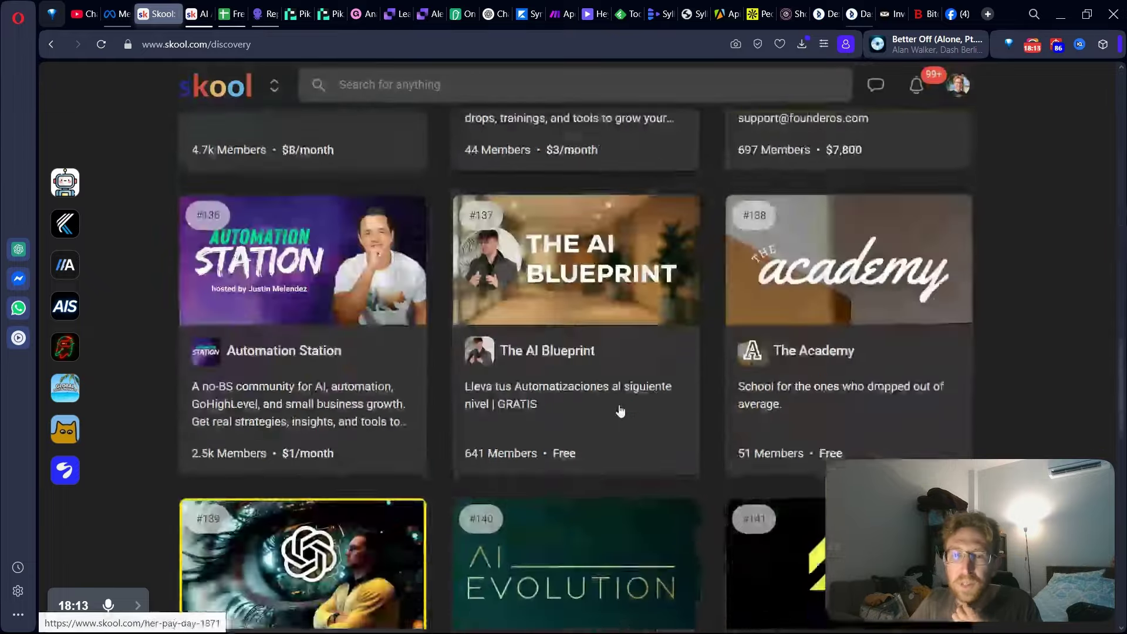
pyautogui.scroll(-1, 630, 407)
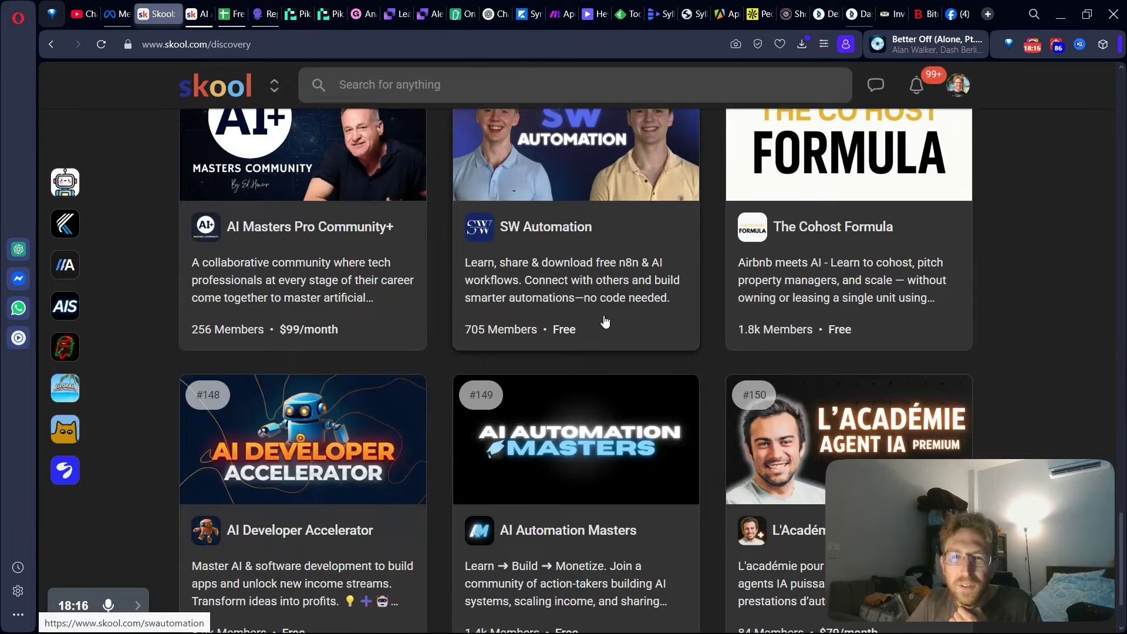
pyautogui.scroll(-2, 611, 318)
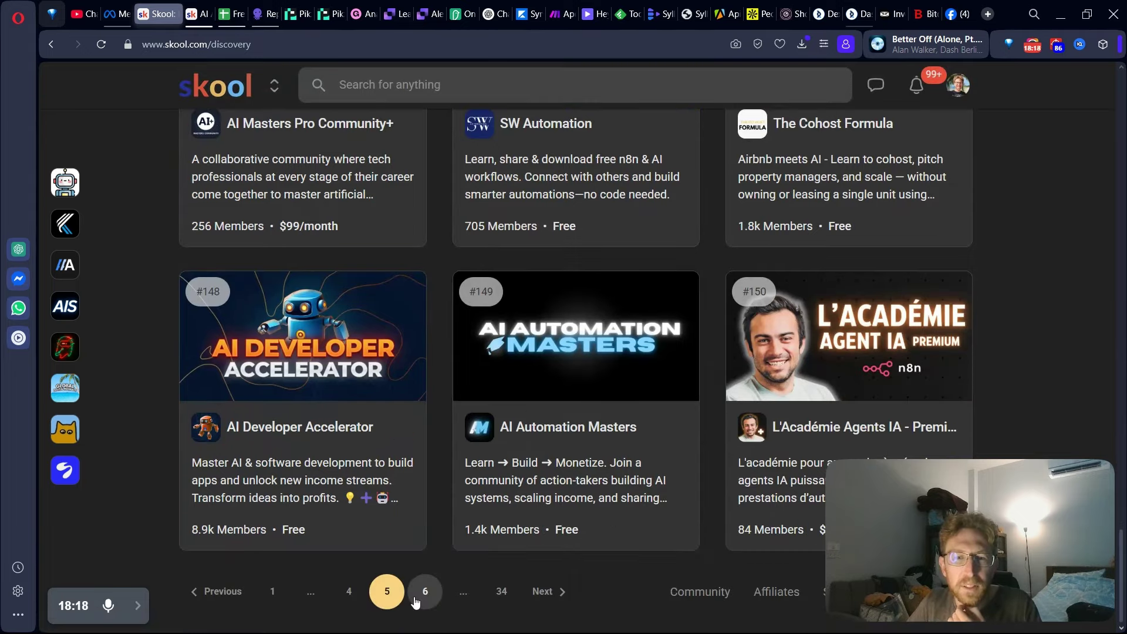
# Go through pages 6 and 7 of the Tech communities, looking for the AI Automation Station listing and its ranking
pyautogui.click(425, 591)
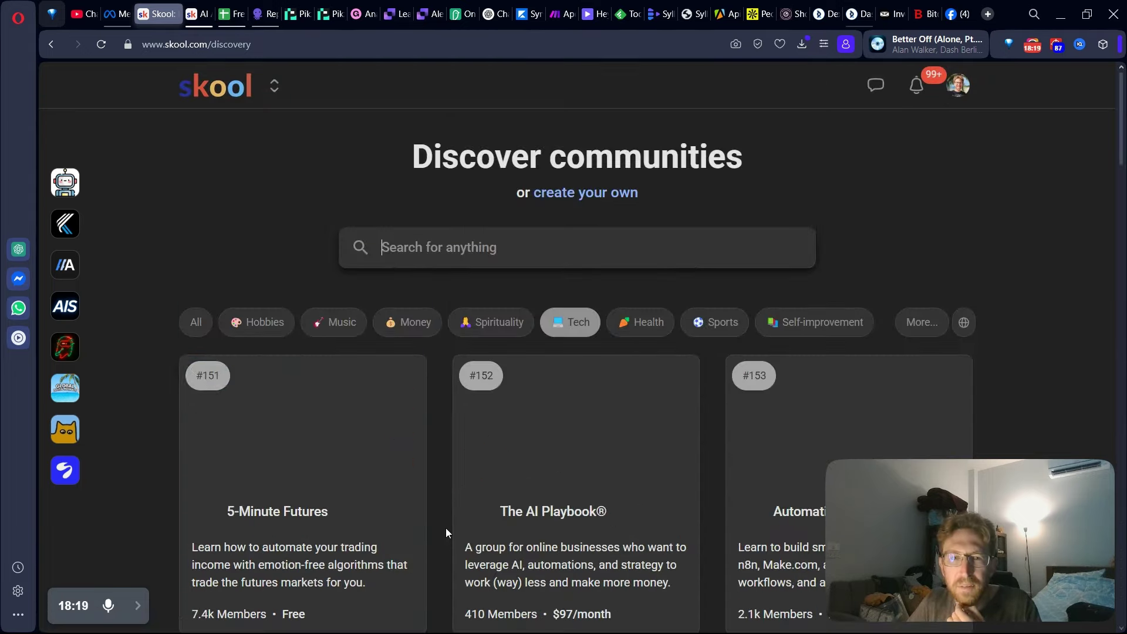
pyautogui.scroll(-20, 452, 532)
pyautogui.scroll(-8, 460, 537)
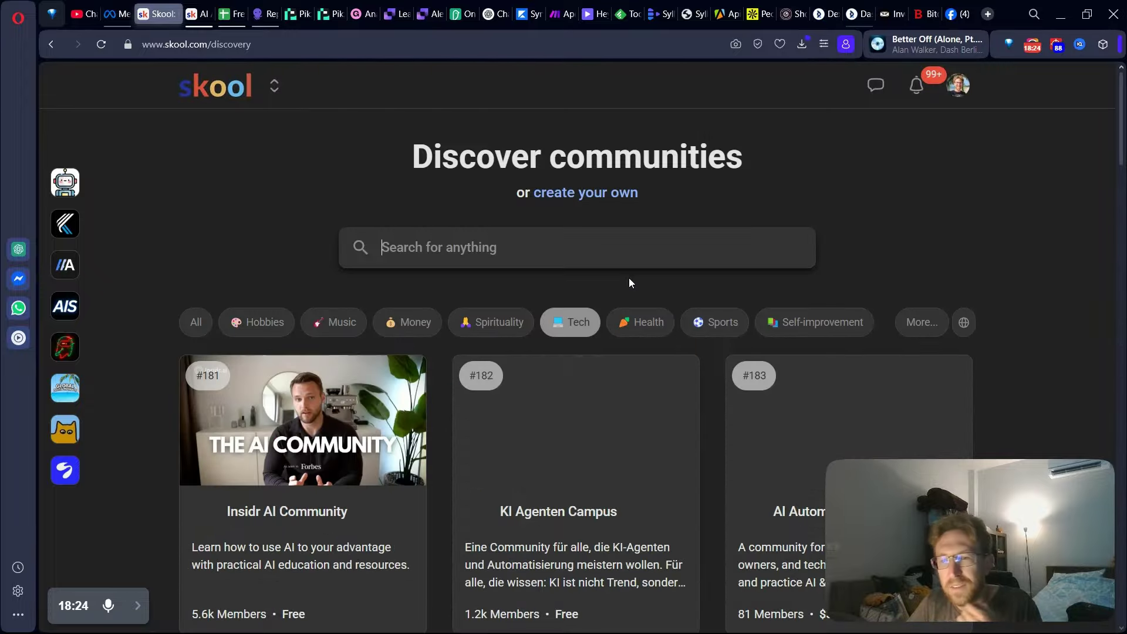
pyautogui.scroll(-8, 631, 282)
pyautogui.scroll(-6, 633, 283)
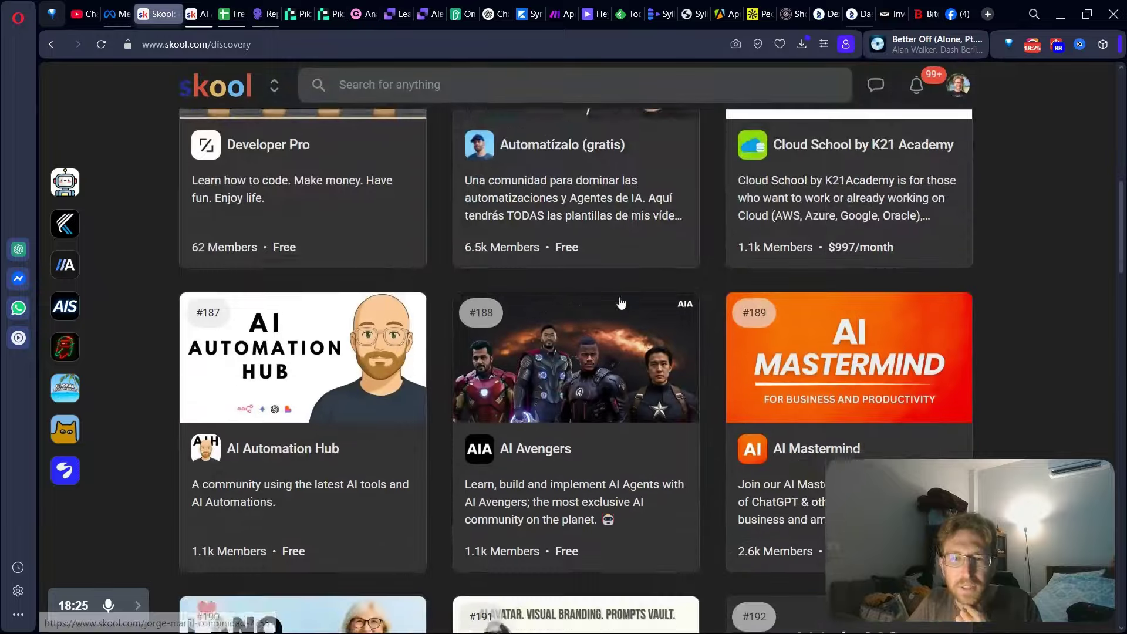
pyautogui.scroll(-15, 621, 302)
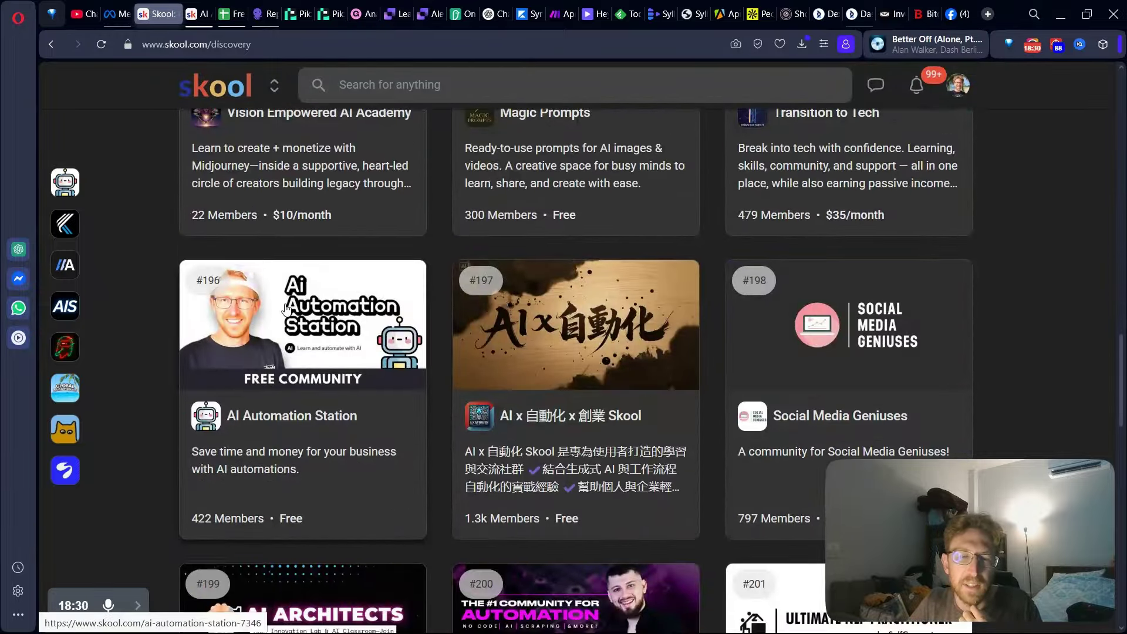
pyautogui.scroll(-20, 285, 308)
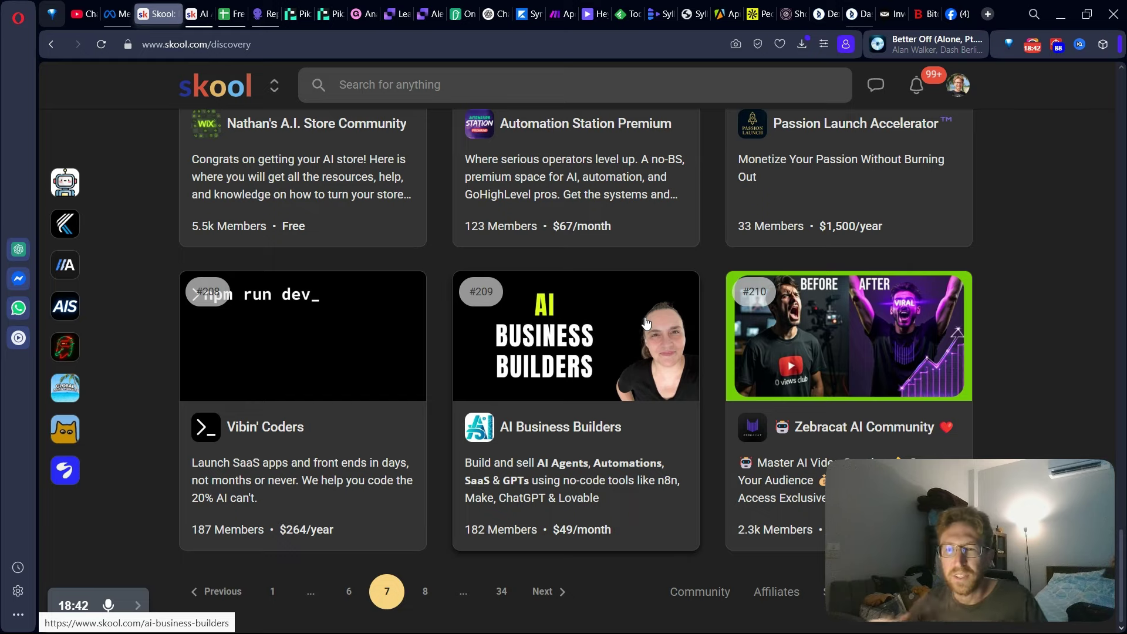
# Switch to the AI Automation Station community and open its group settings
pyautogui.click(205, 7)
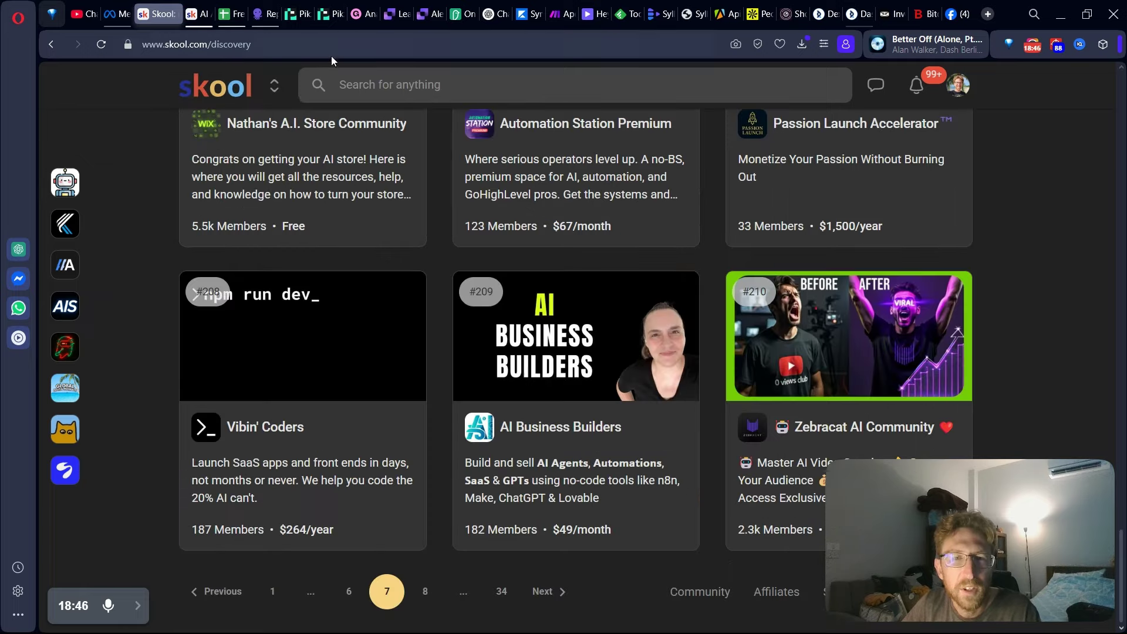
pyautogui.click(282, 93)
pyautogui.click(283, 246)
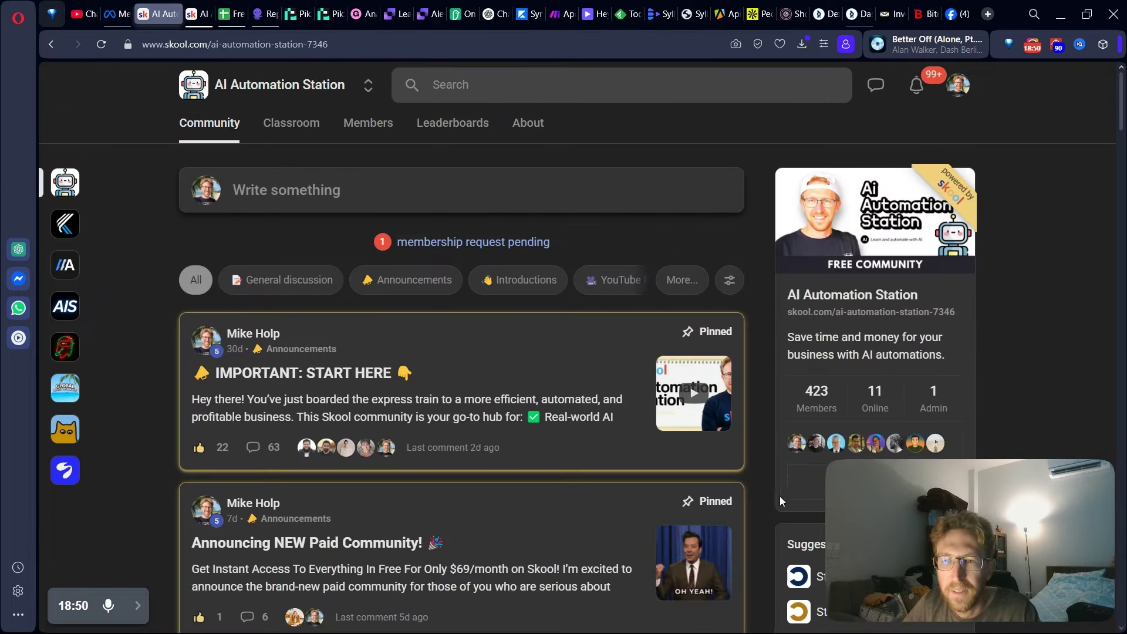
pyautogui.click(798, 487)
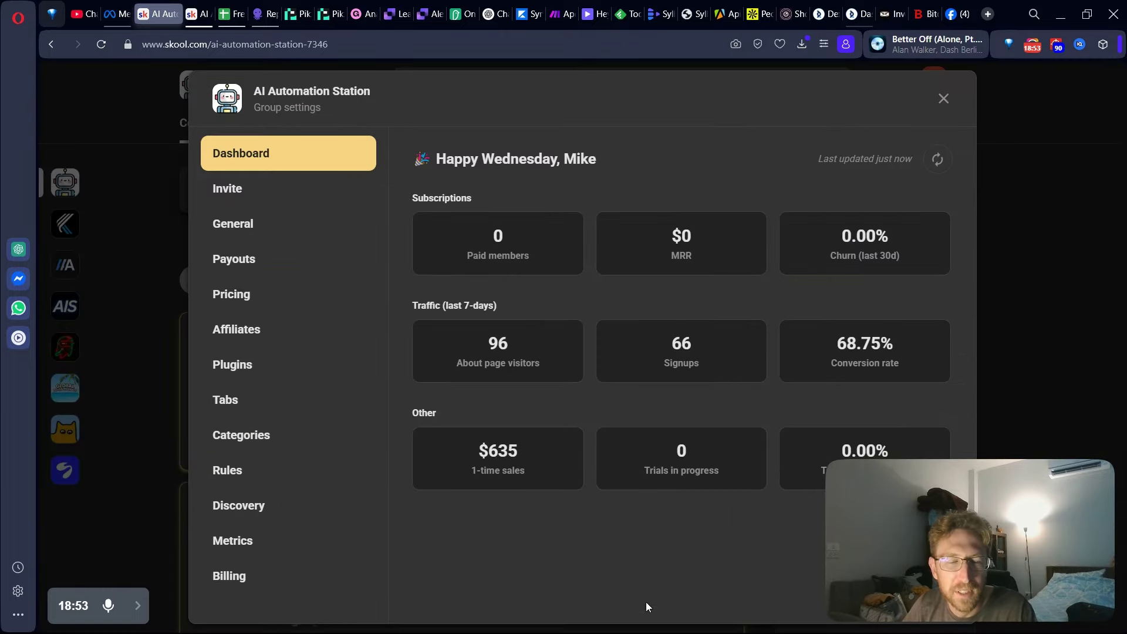
# Show the group's metrics and set the Active members chart to Weekly active
pyautogui.click(255, 544)
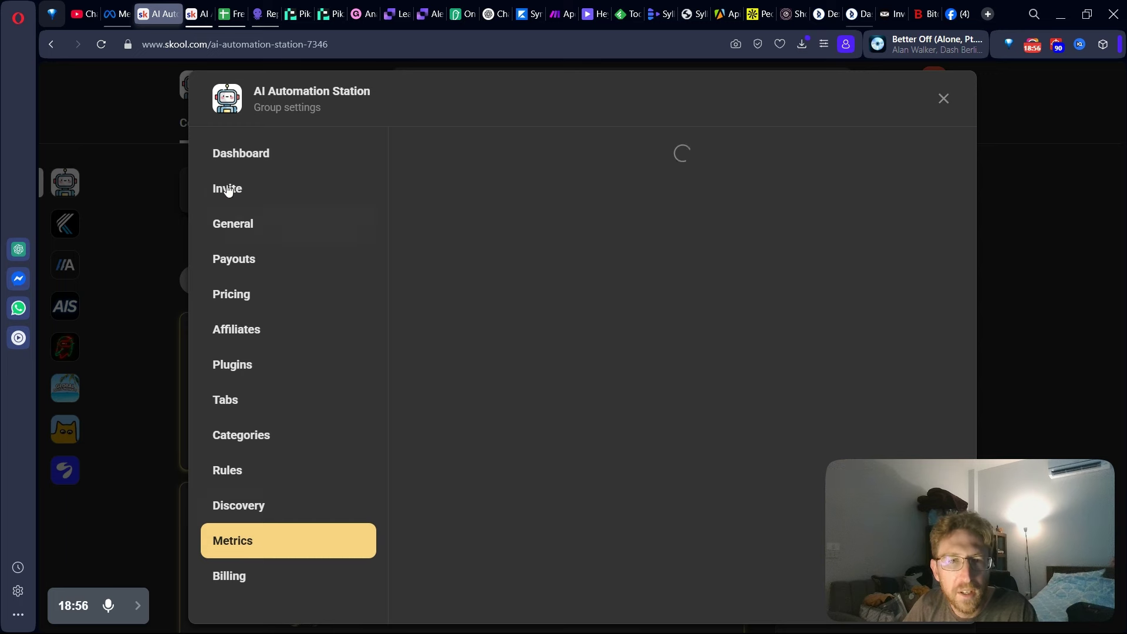
pyautogui.scroll(-2, 694, 333)
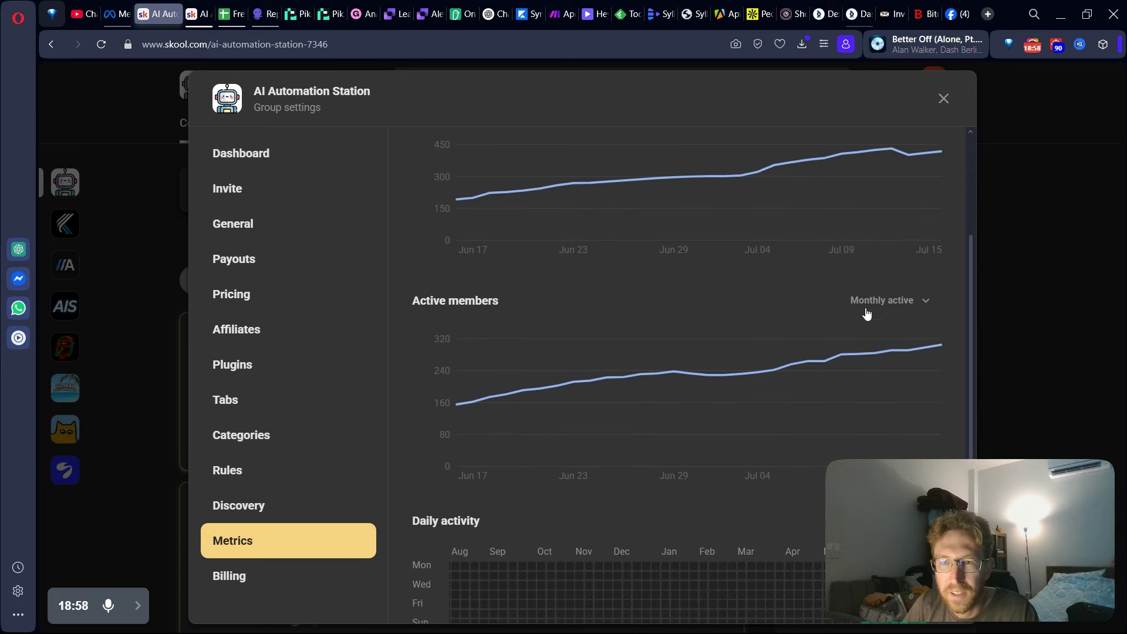
pyautogui.click(908, 302)
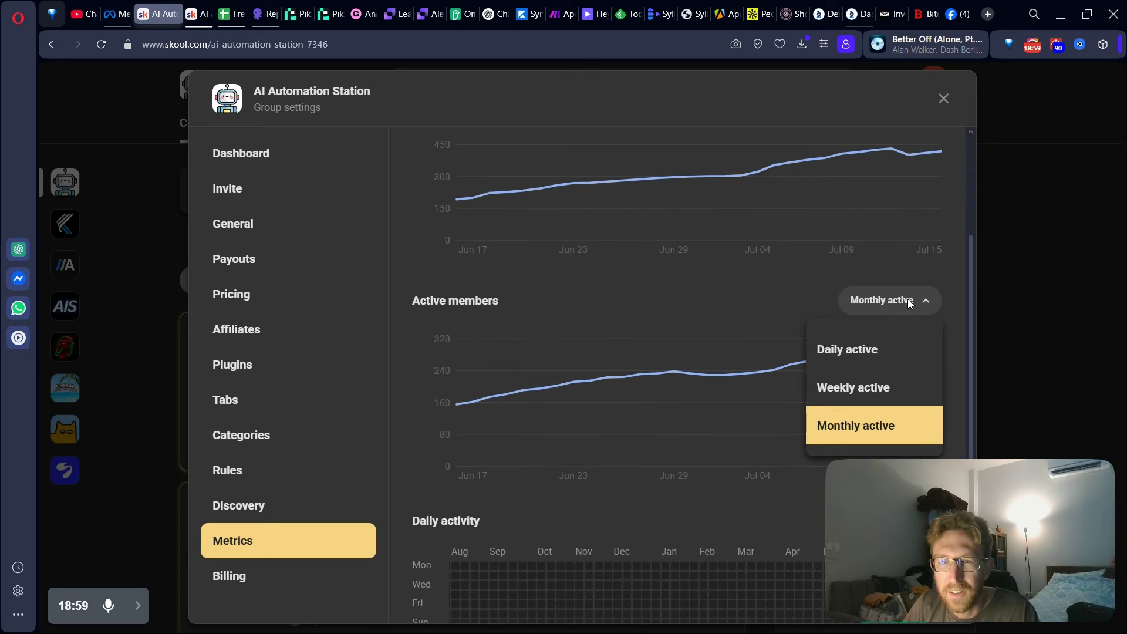
pyautogui.click(866, 388)
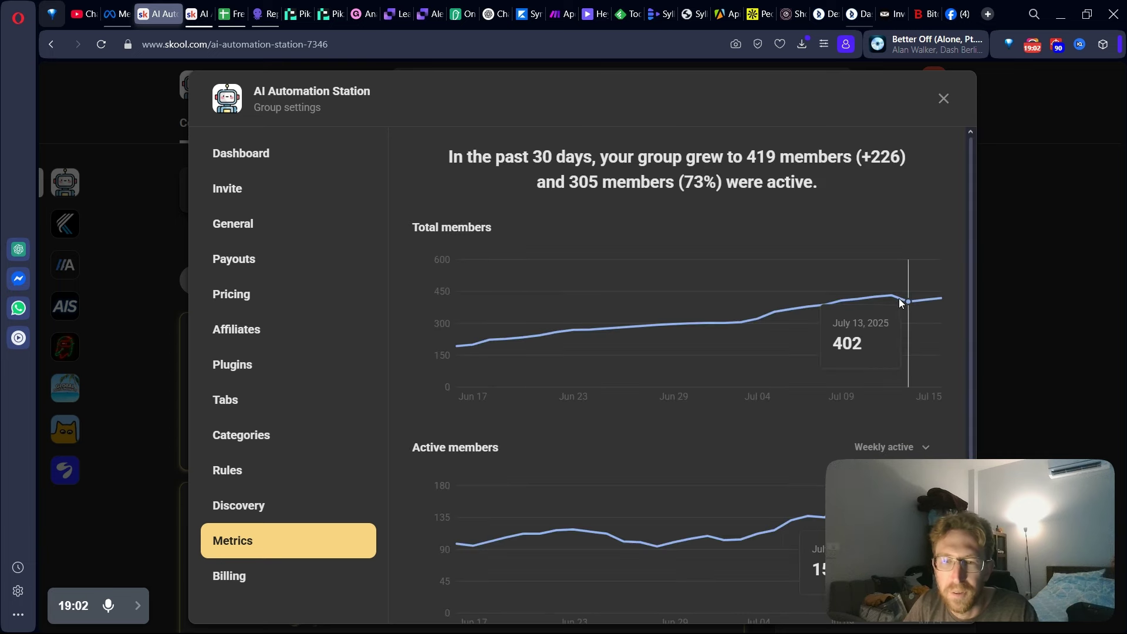
# Examine the Daily activity heat map for individual mid-July days and the Active members chart around July 10, 2025
pyautogui.scroll(-3, 899, 298)
pyautogui.scroll(-1, 899, 298)
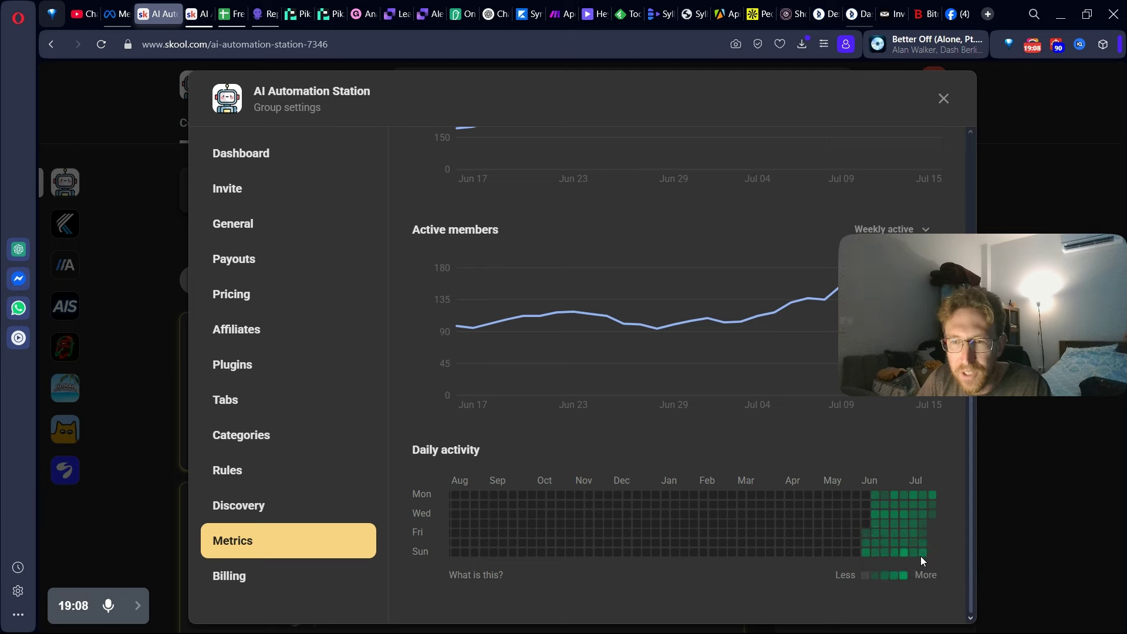
pyautogui.moveTo(923, 554)
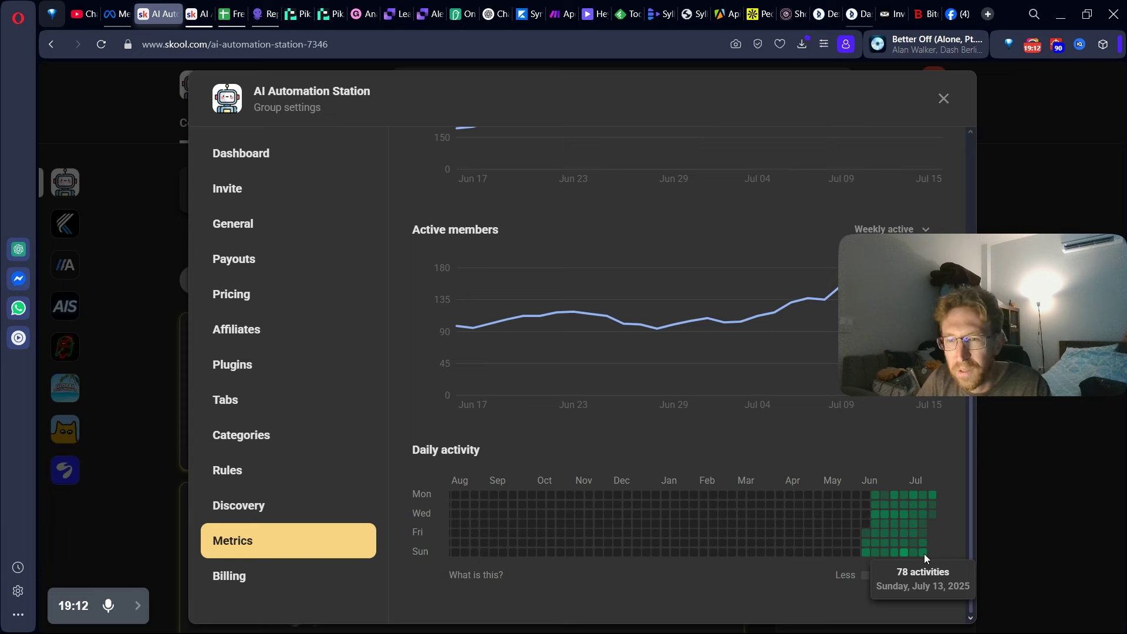
pyautogui.moveTo(932, 493)
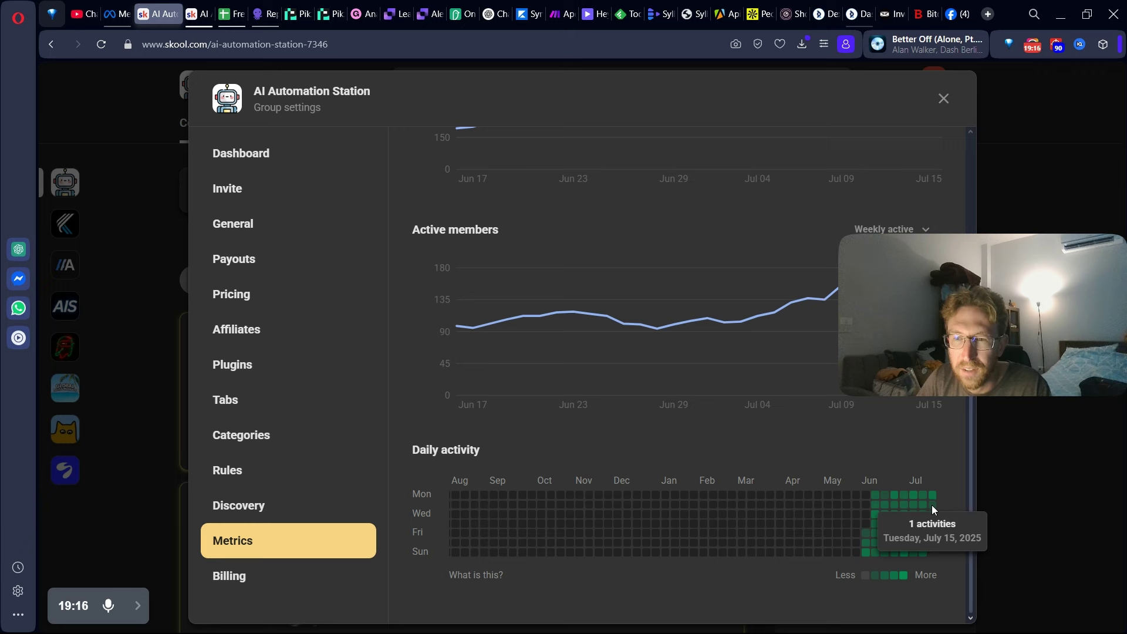
pyautogui.moveTo(932, 515)
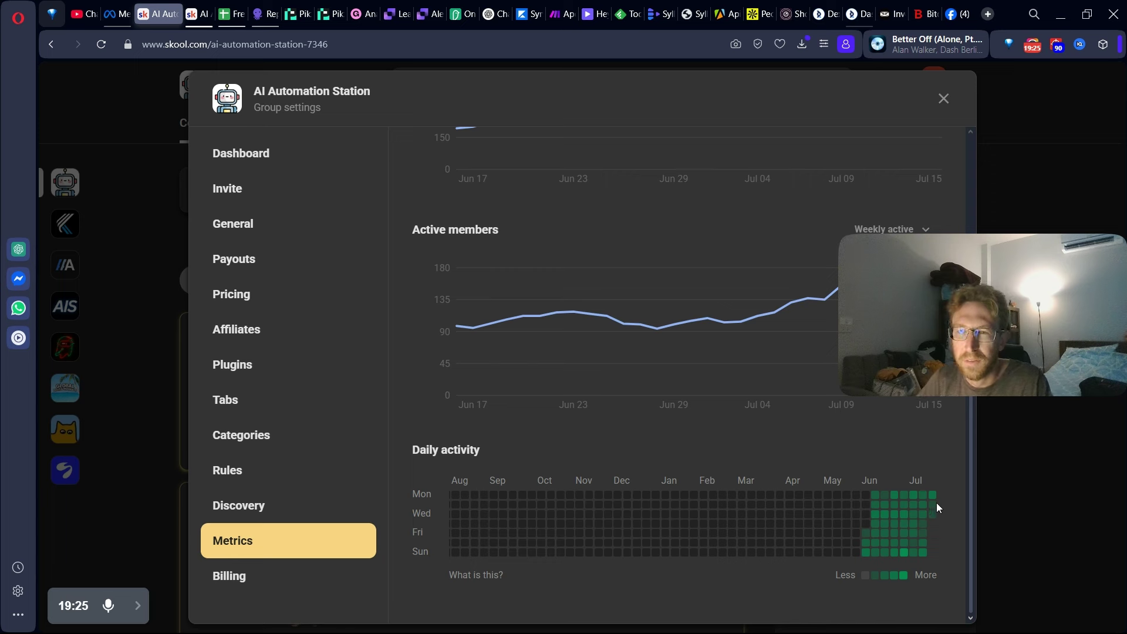
pyautogui.moveTo(1044, 272)
pyautogui.moveTo(864, 322)
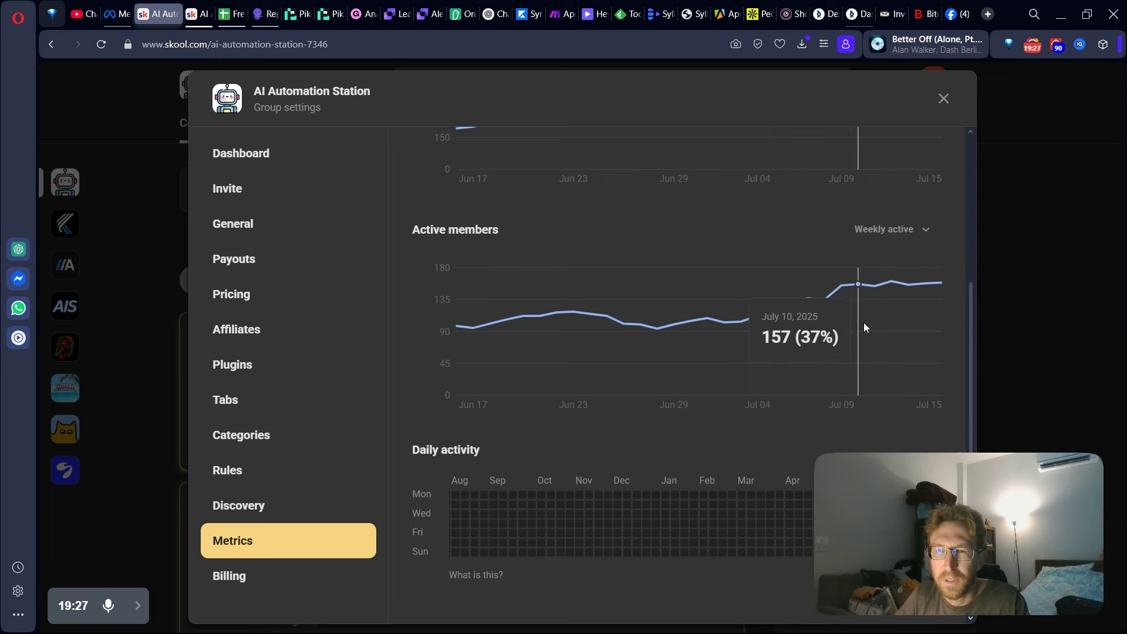